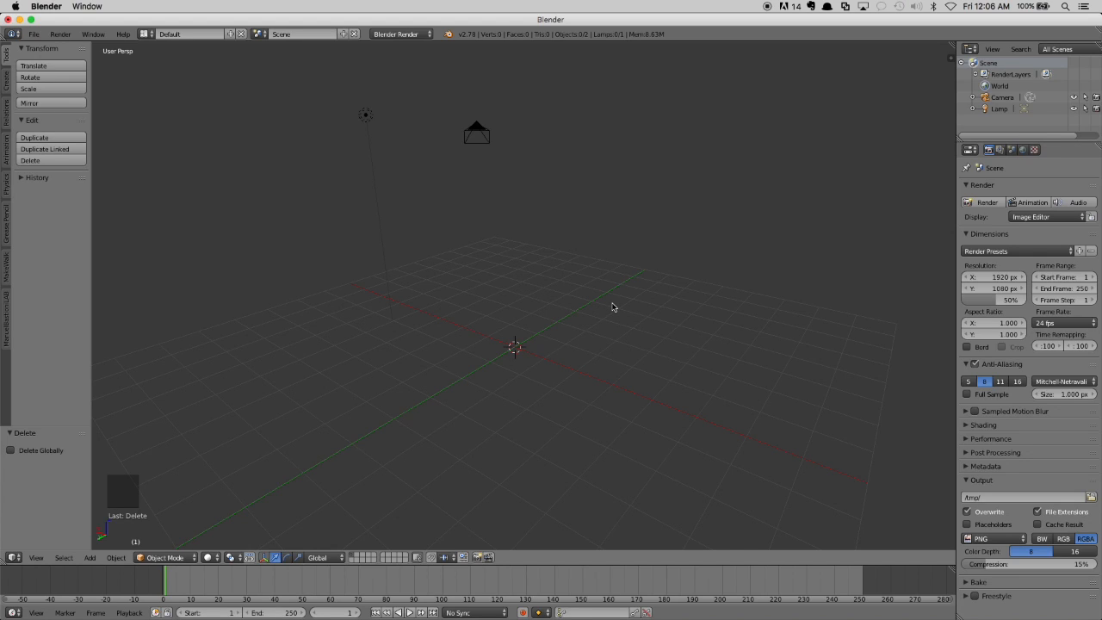
Step: Enable background images in the 3D view and add a new, empty background image entry
key(n)
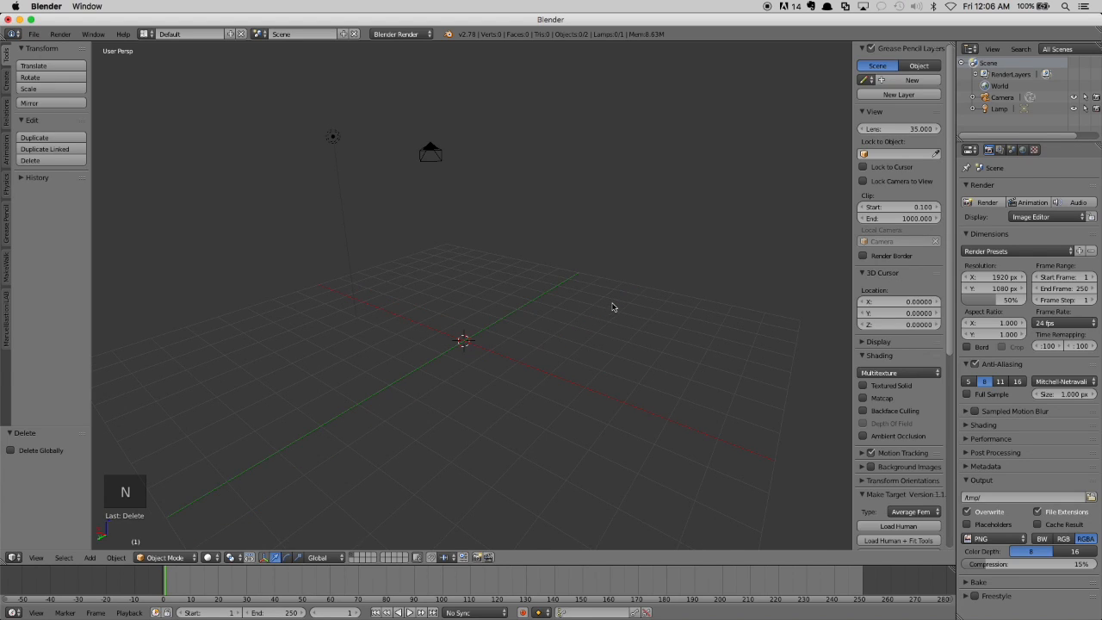
scroll(902, 285, down, 3)
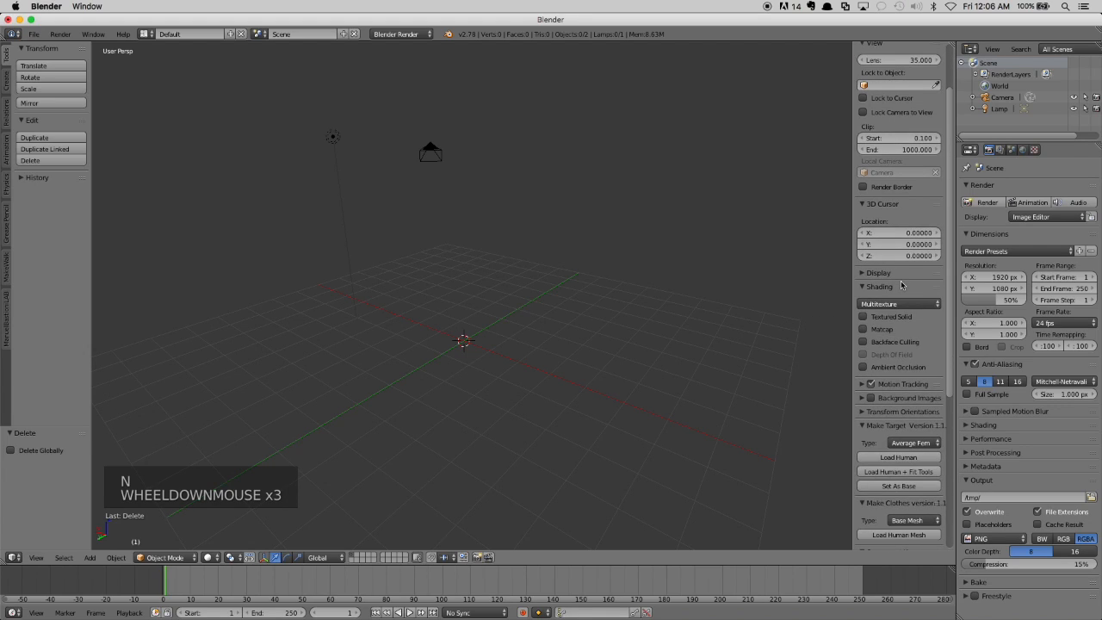
scroll(901, 285, down, 3)
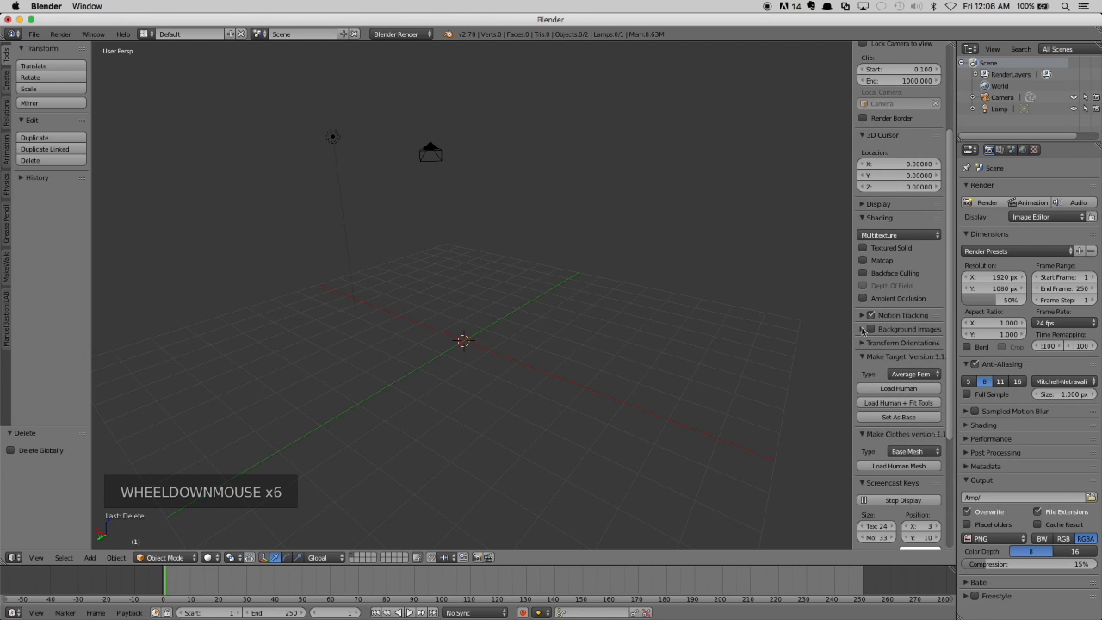
click(863, 329)
scroll(864, 331, down, 2)
click(870, 282)
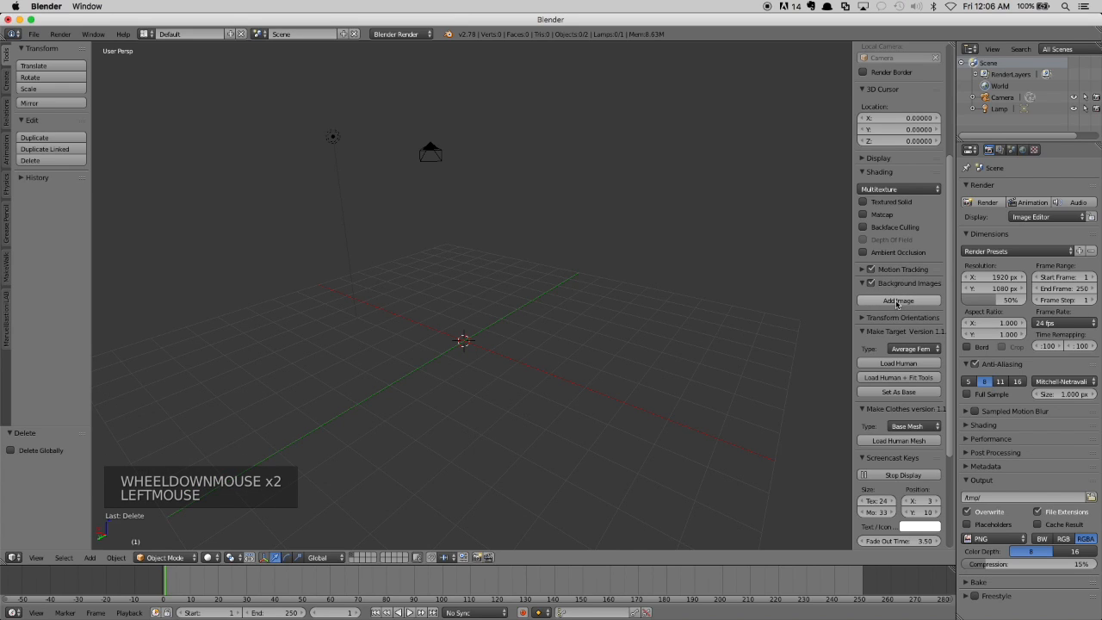
click(896, 303)
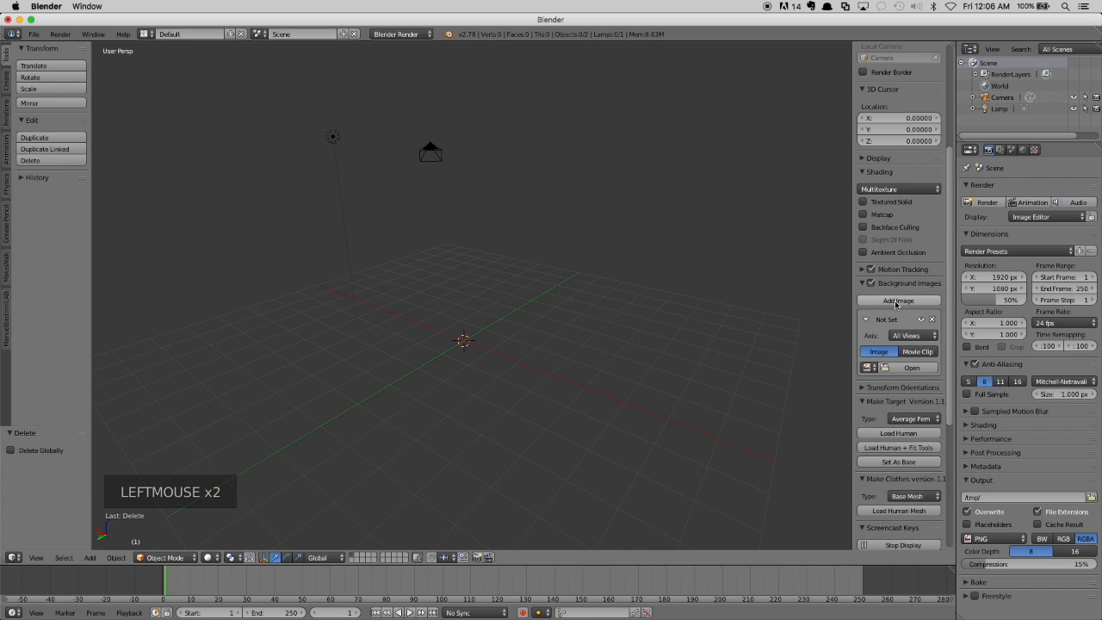
Step: Widen the 3D view's properties sidebar and set the background image's axis to Front
scroll(910, 326, down, 2)
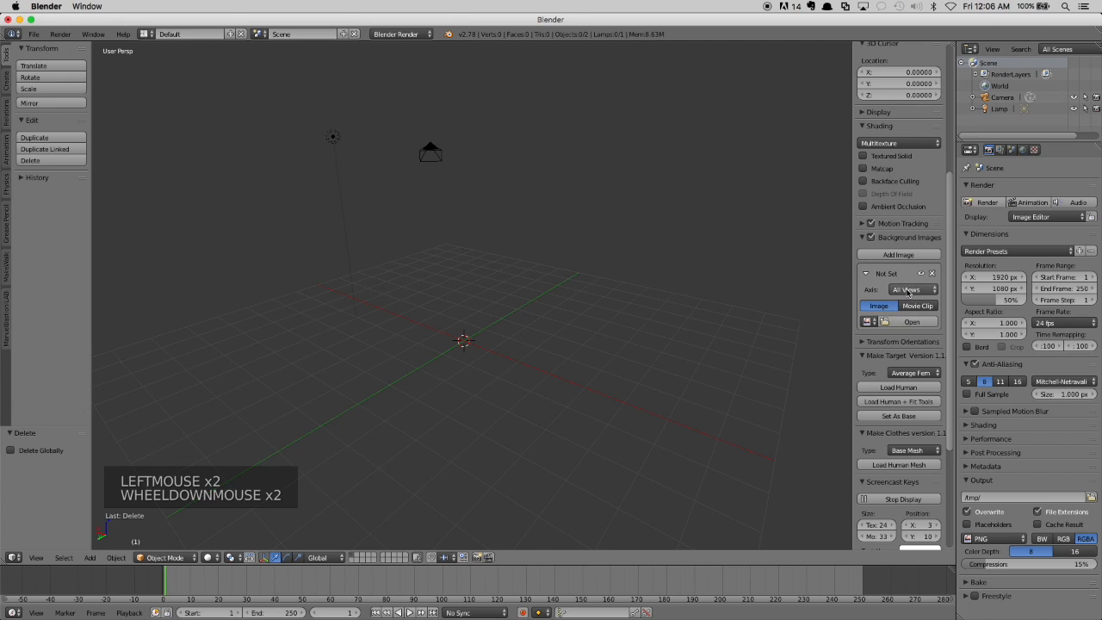
drag(855, 288, 720, 286)
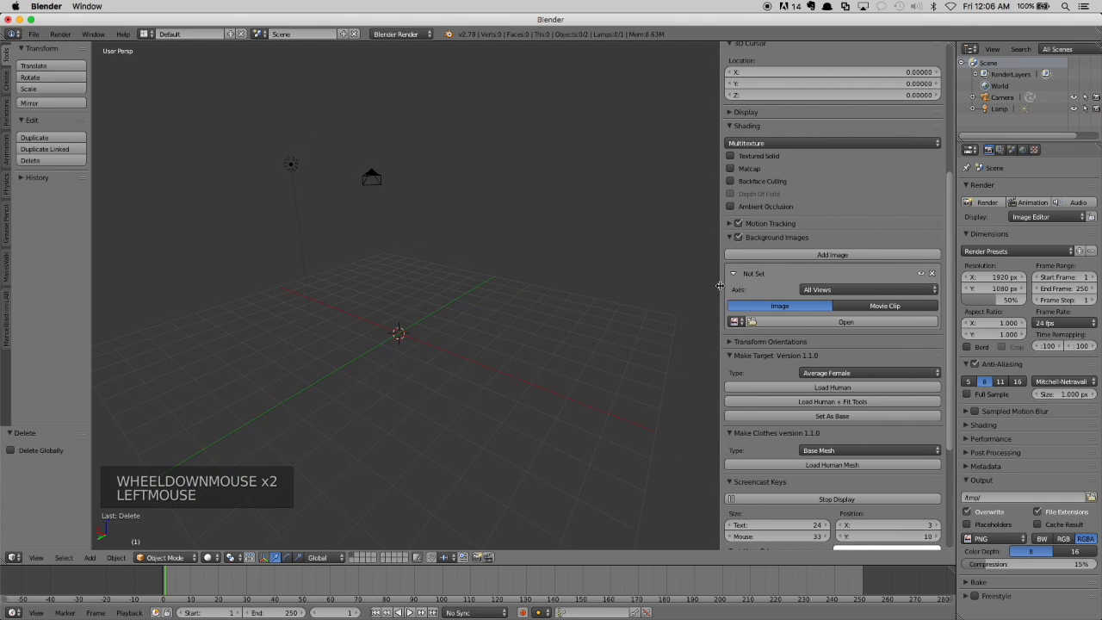
click(837, 290)
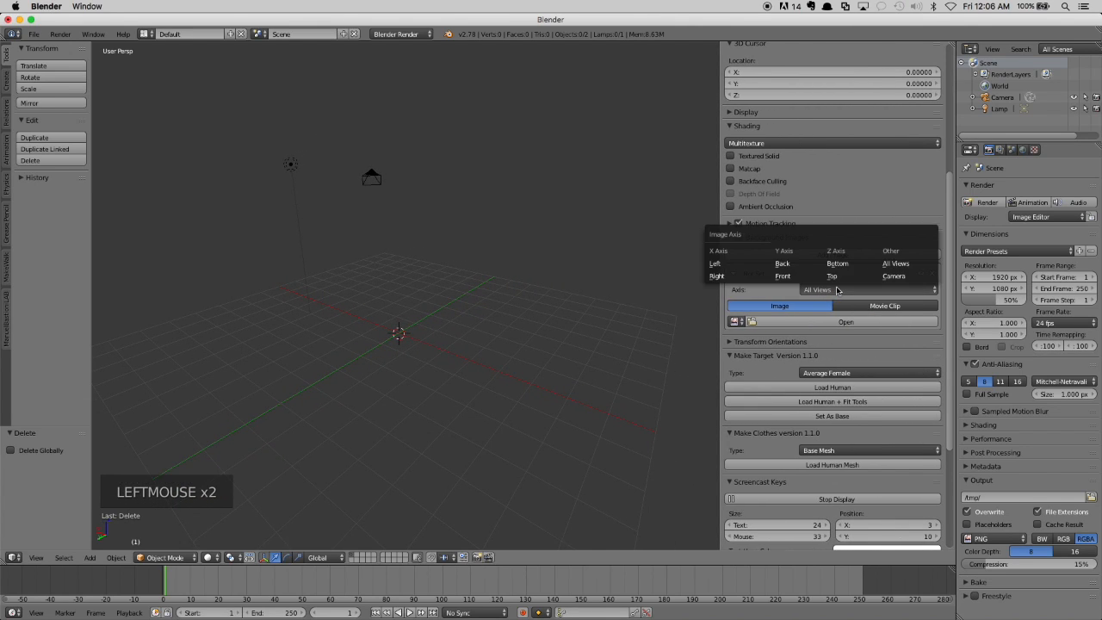
click(790, 277)
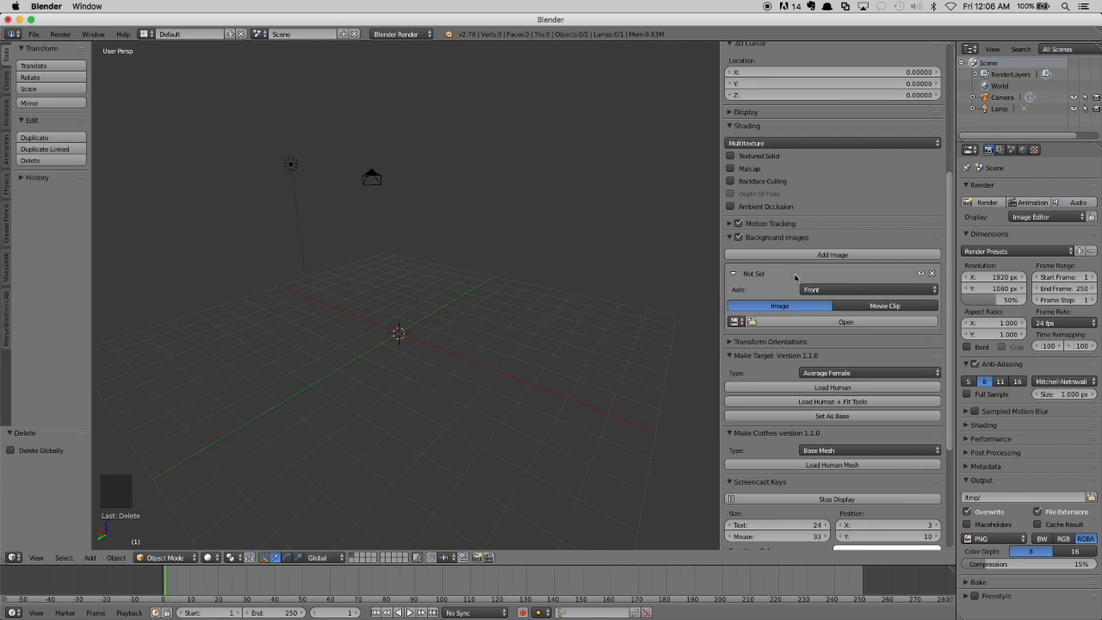
Step: Load ferrari-enzo.png from the Desktop folder as the front background image
click(820, 323)
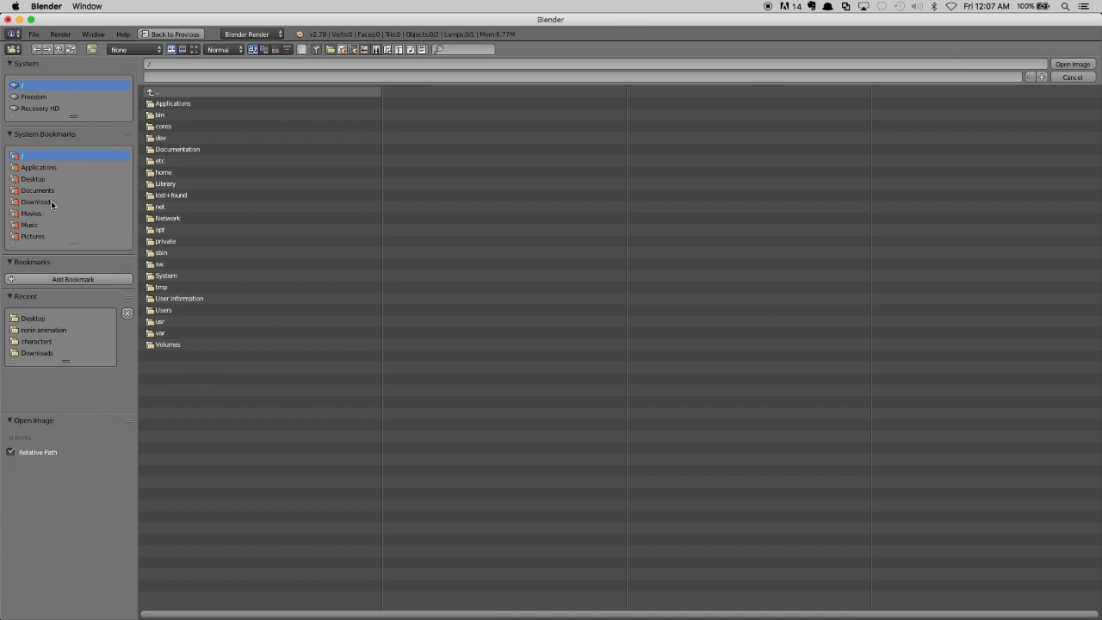
click(34, 179)
click(179, 139)
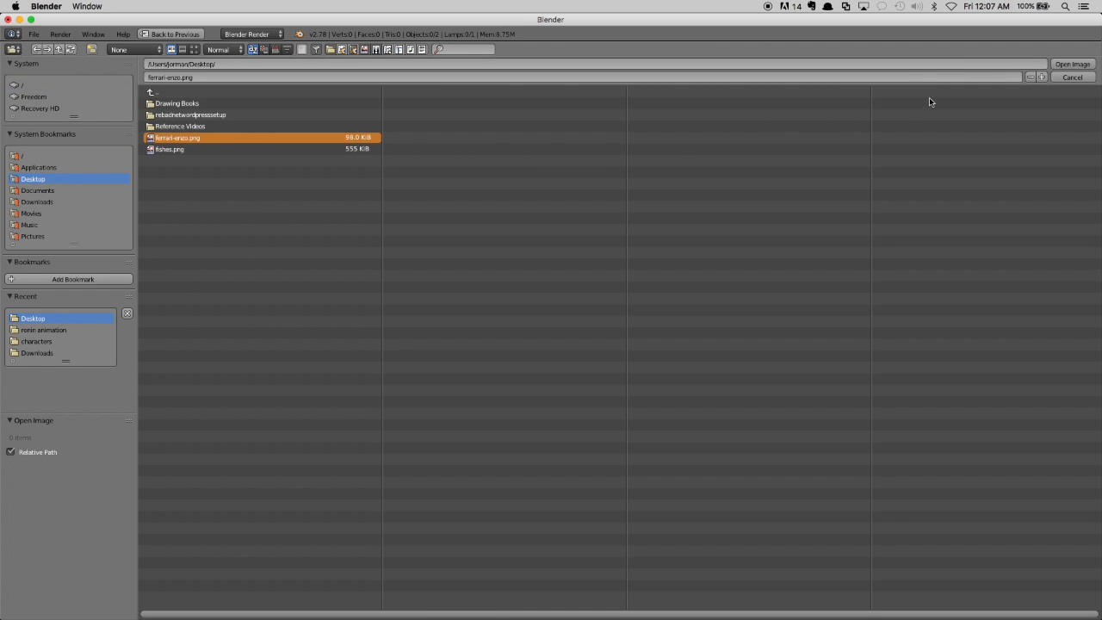
click(1065, 63)
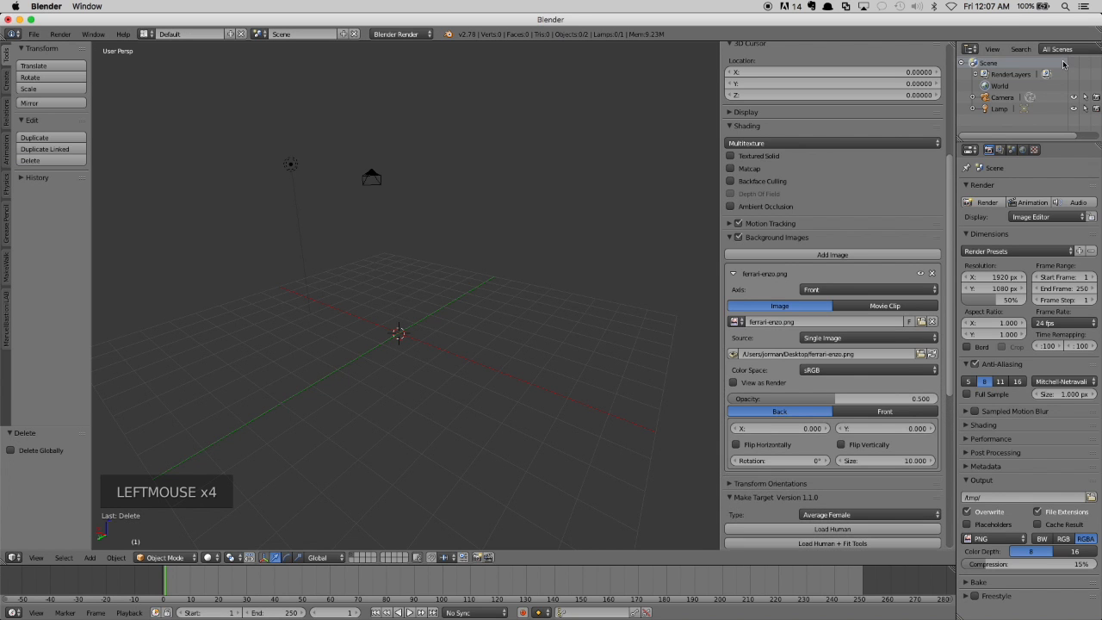
Step: Switch the 3D view to orthographic projection and look at the blueprint from the front
middle_drag(452, 318, 418, 323)
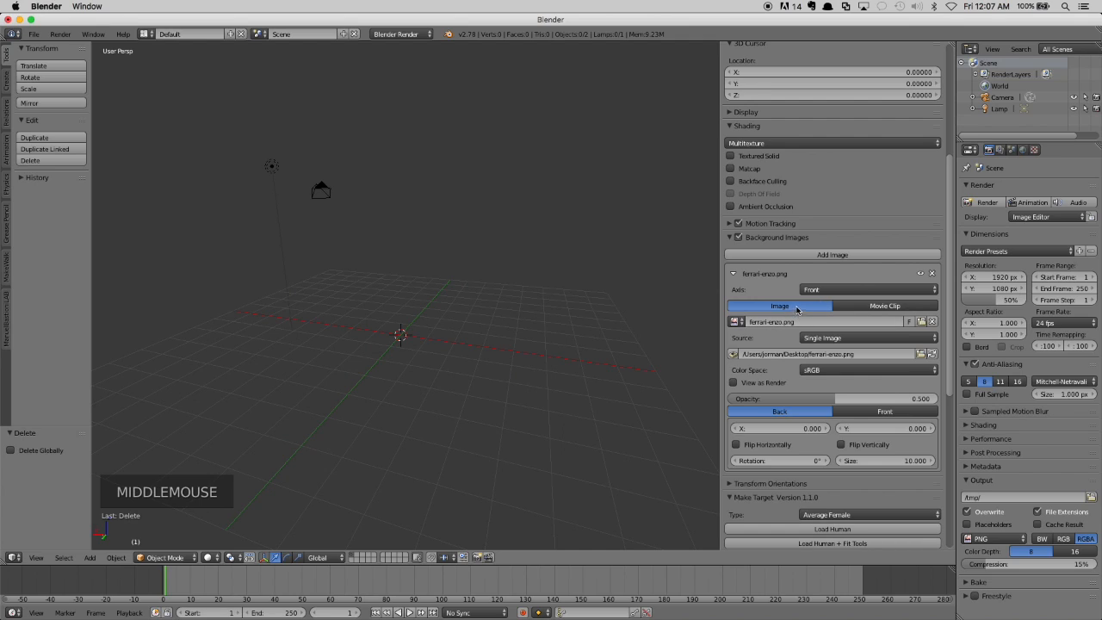
middle_drag(430, 306, 421, 317)
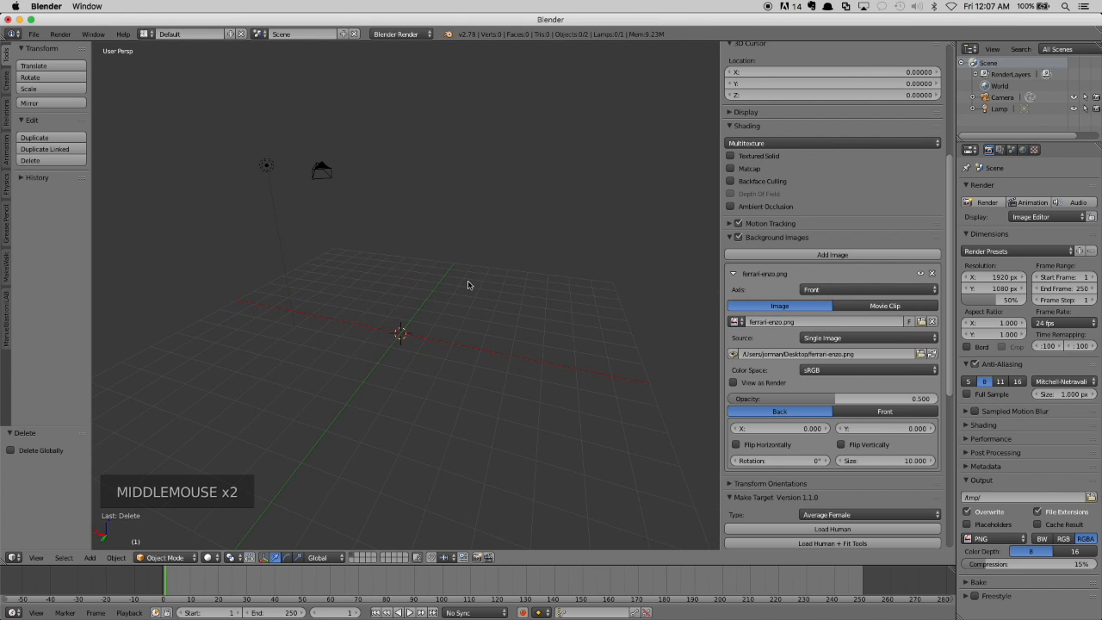
key(KP_5)
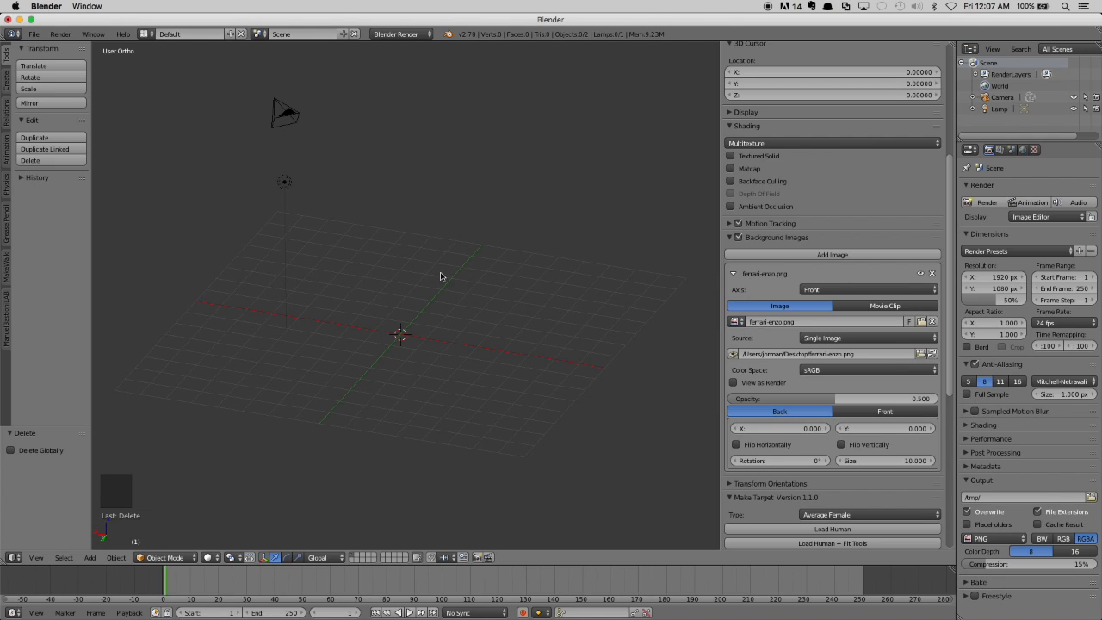
key(KP_1)
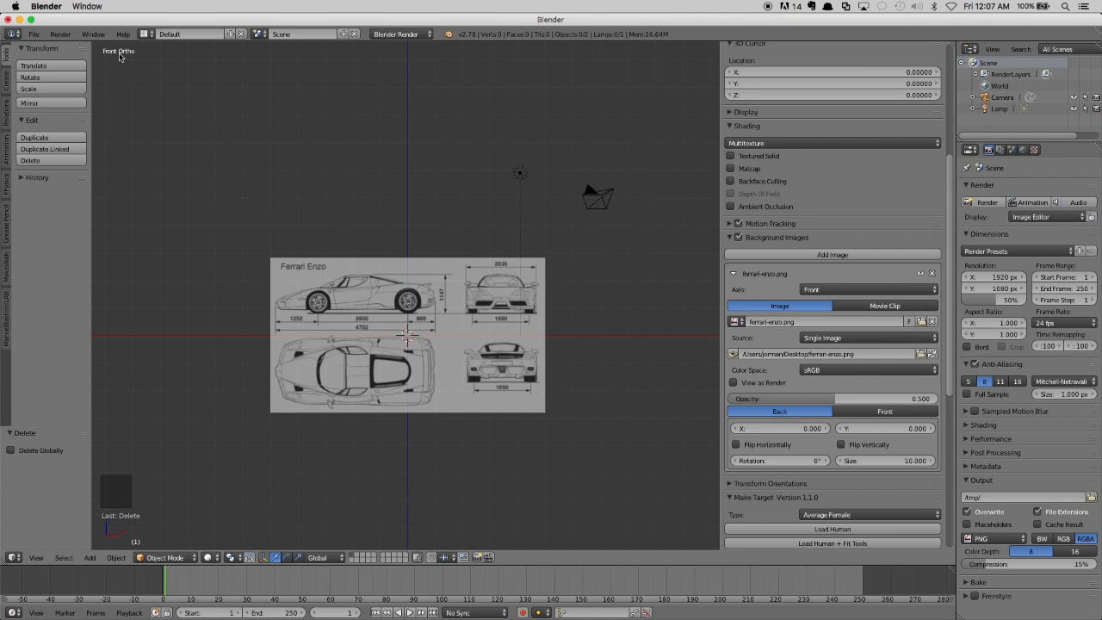
middle_drag(291, 154, 375, 248)
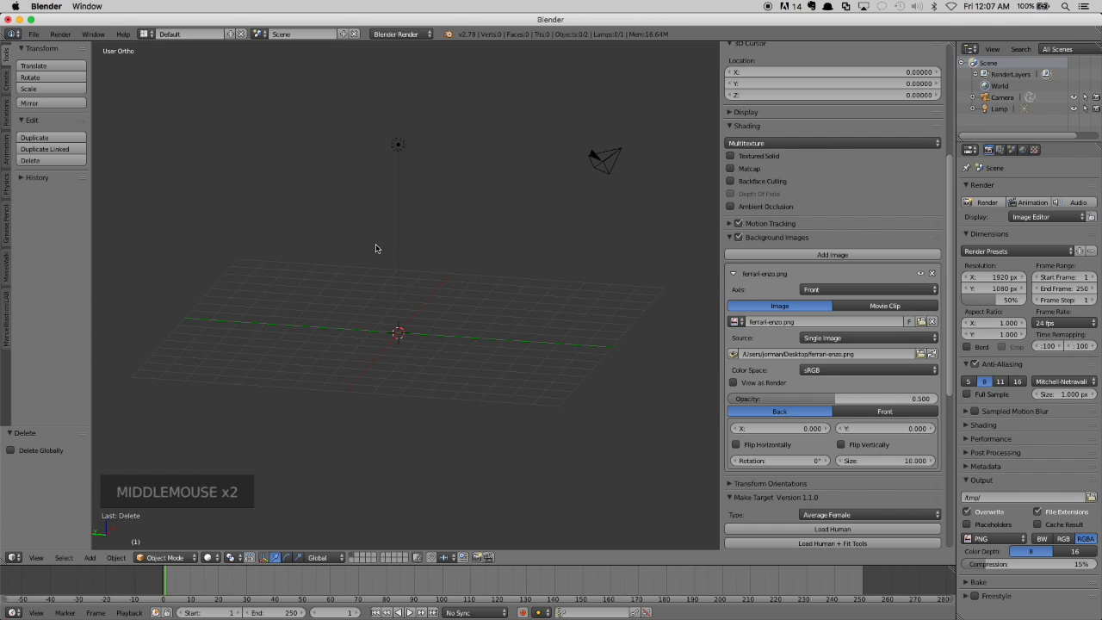
key(KP_1)
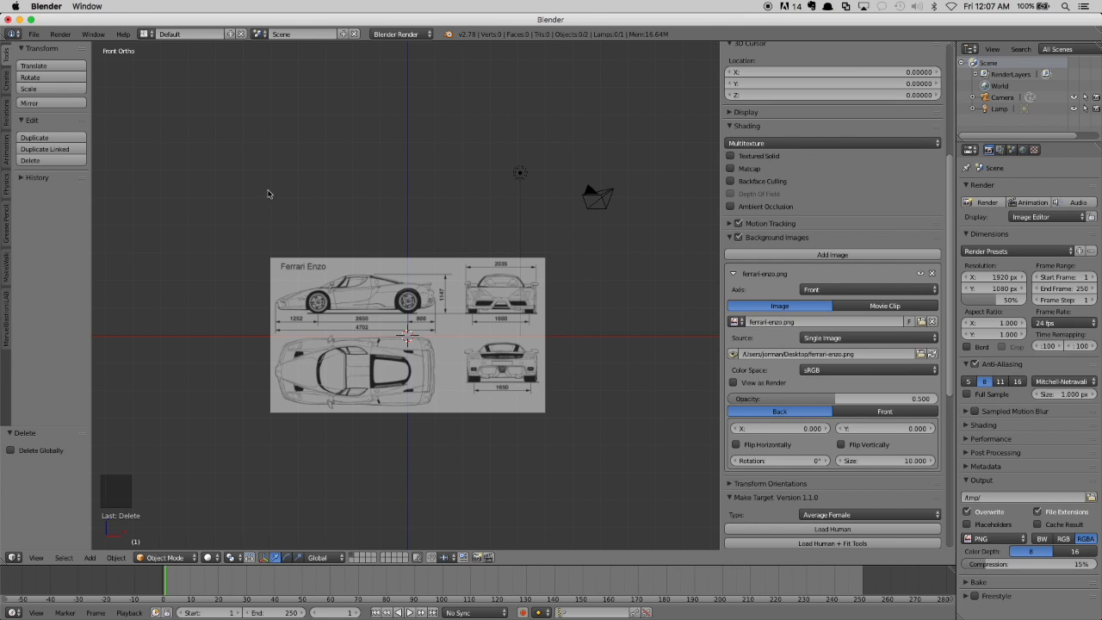
Step: Compare the front view of the blueprint in perspective and orthographic projection
key(KP_5)
key(KP_5)
scroll(306, 210, down, 2)
scroll(306, 208, up, 3)
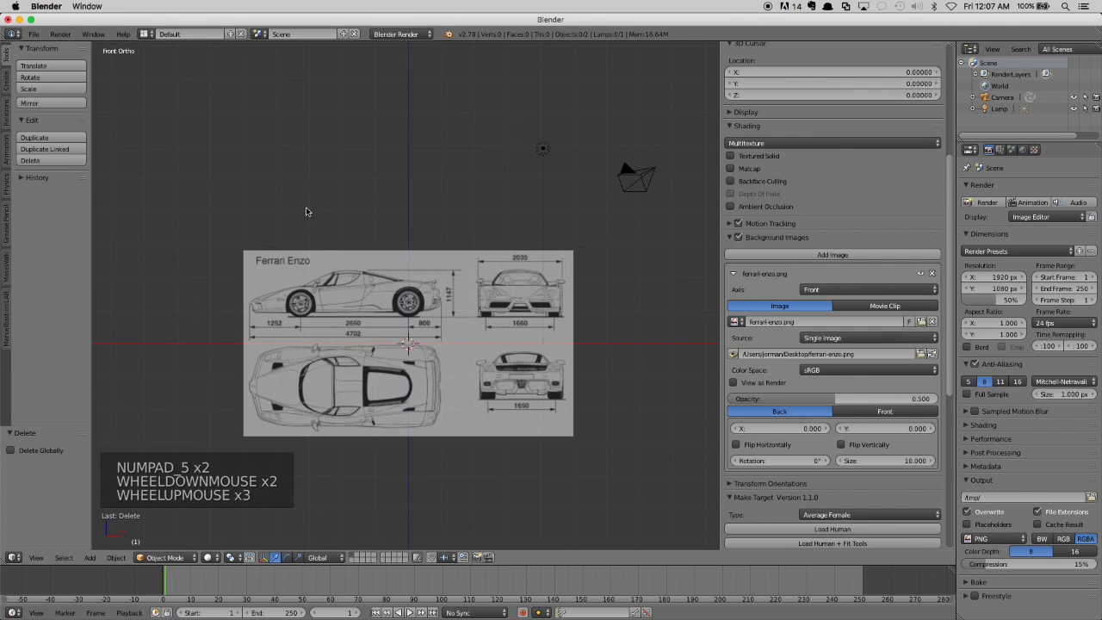
key(KP_5)
key(KP_5)
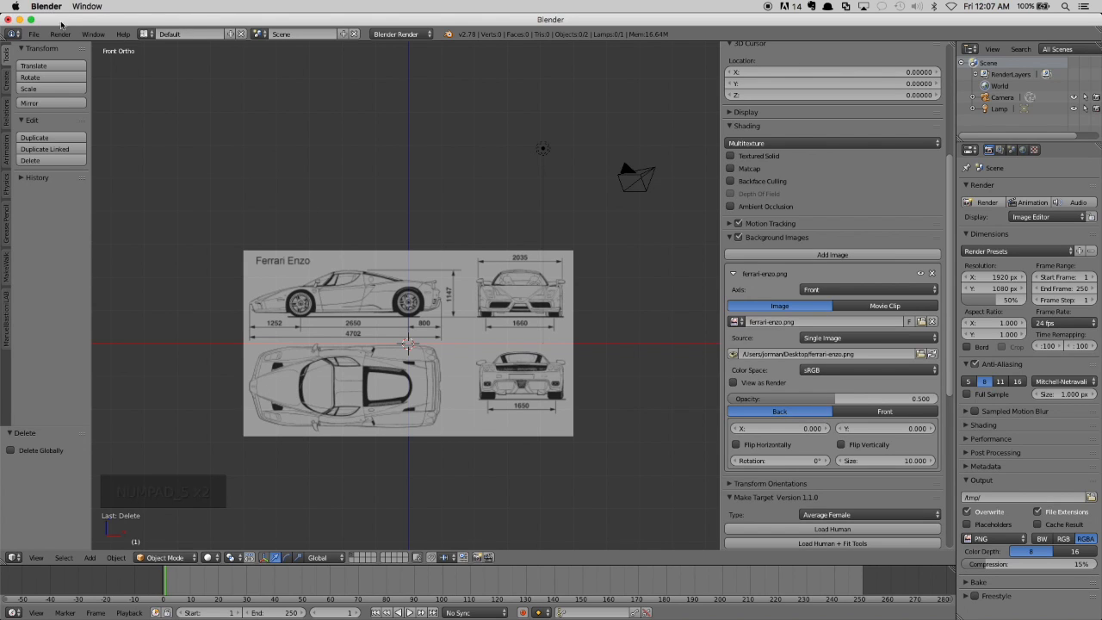
Step: Check the Emulate Numpad option in the input section of the user preferences, then close the preferences
click(37, 35)
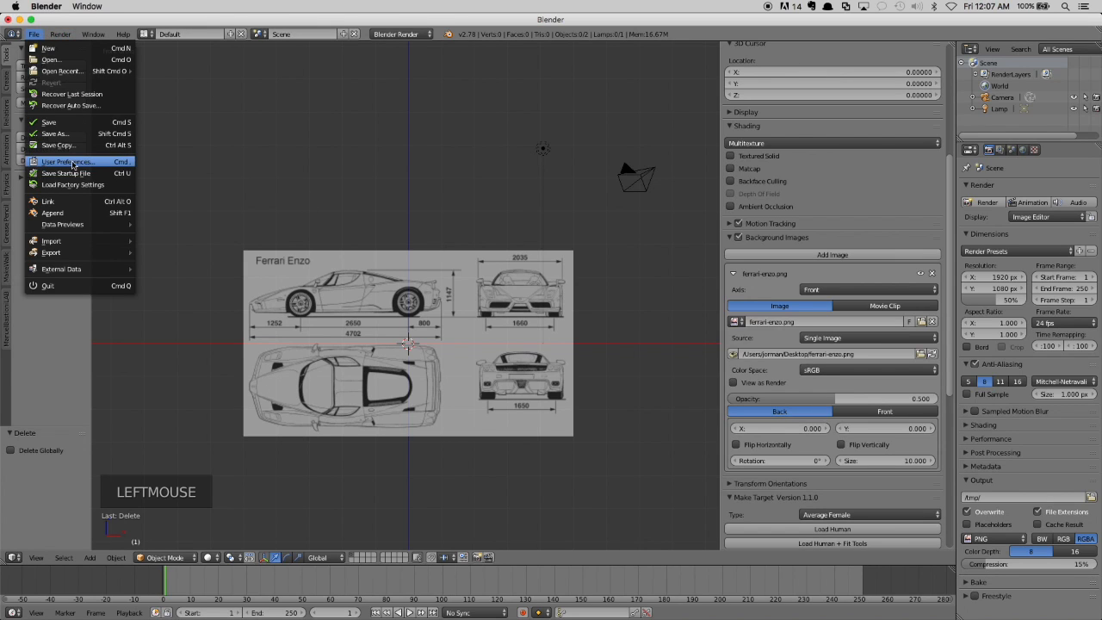
click(73, 164)
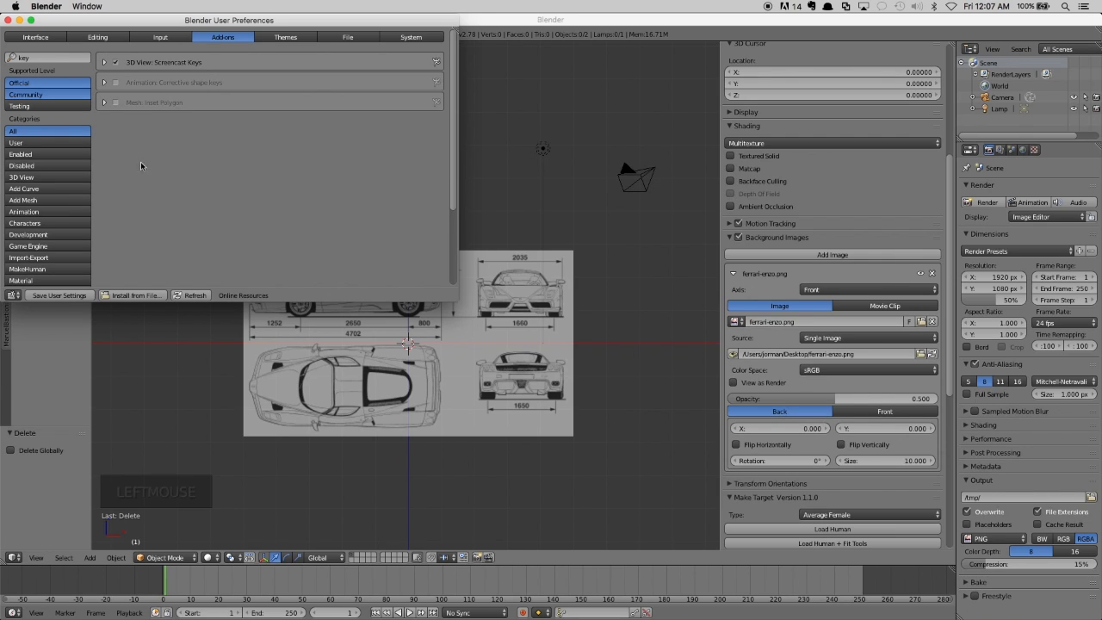
scroll(113, 160, down, 1)
scroll(113, 160, down, 2)
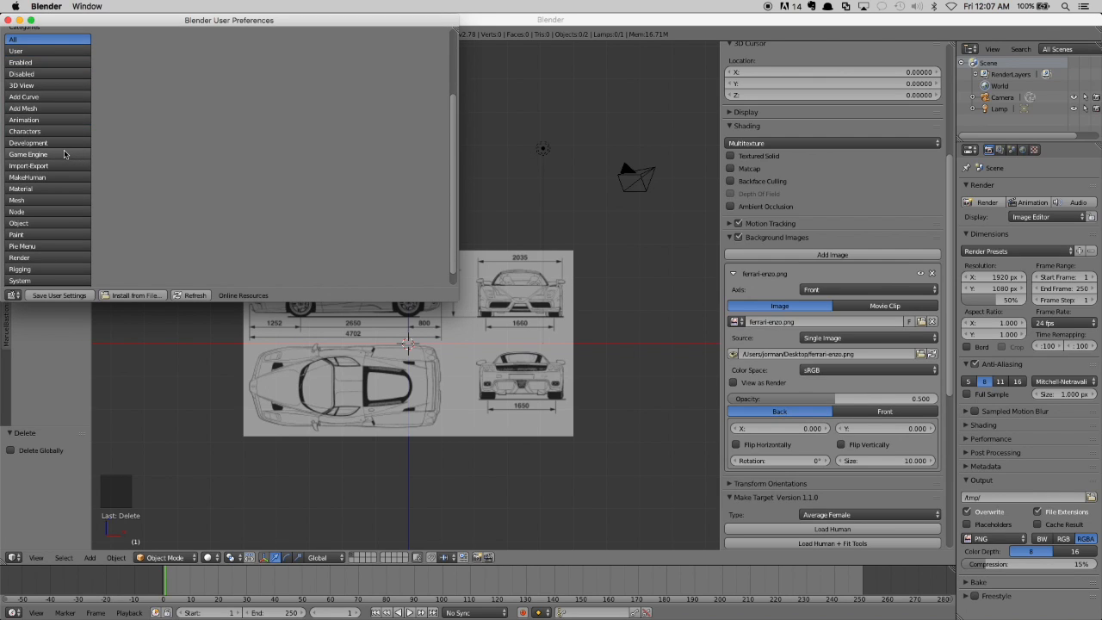
scroll(66, 154, down, 2)
scroll(64, 153, up, 3)
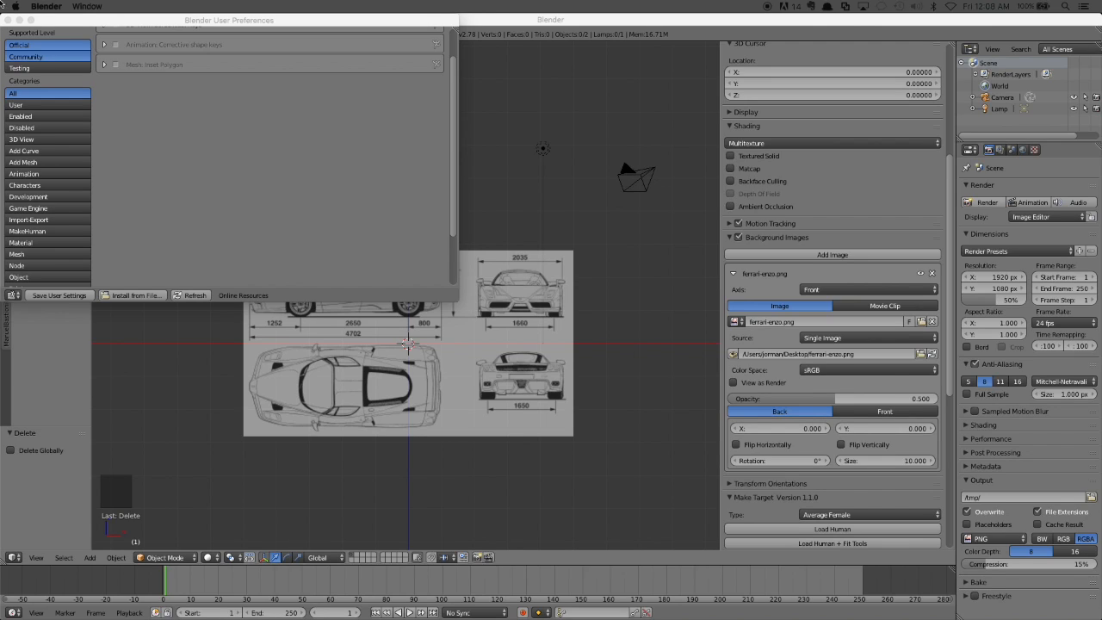
scroll(272, 130, up, 3)
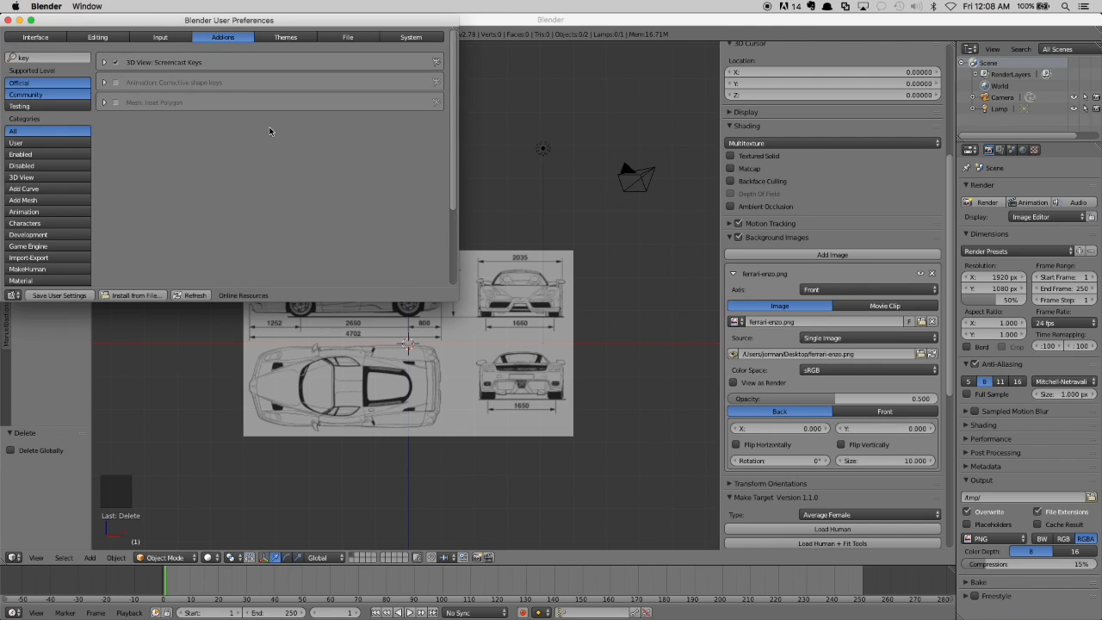
click(153, 36)
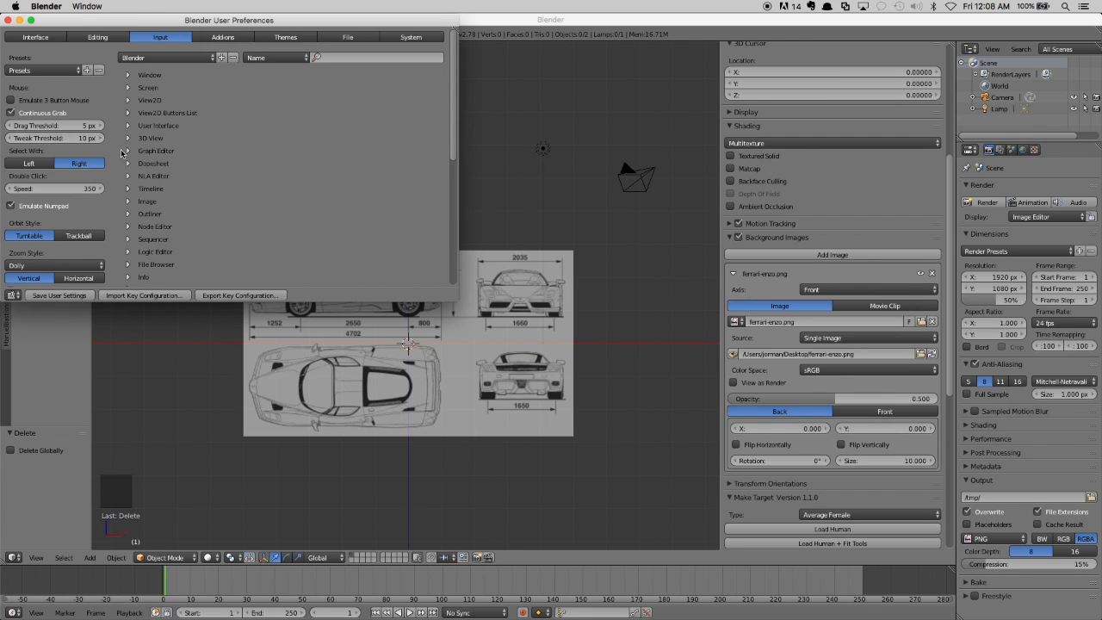
scroll(62, 143, down, 4)
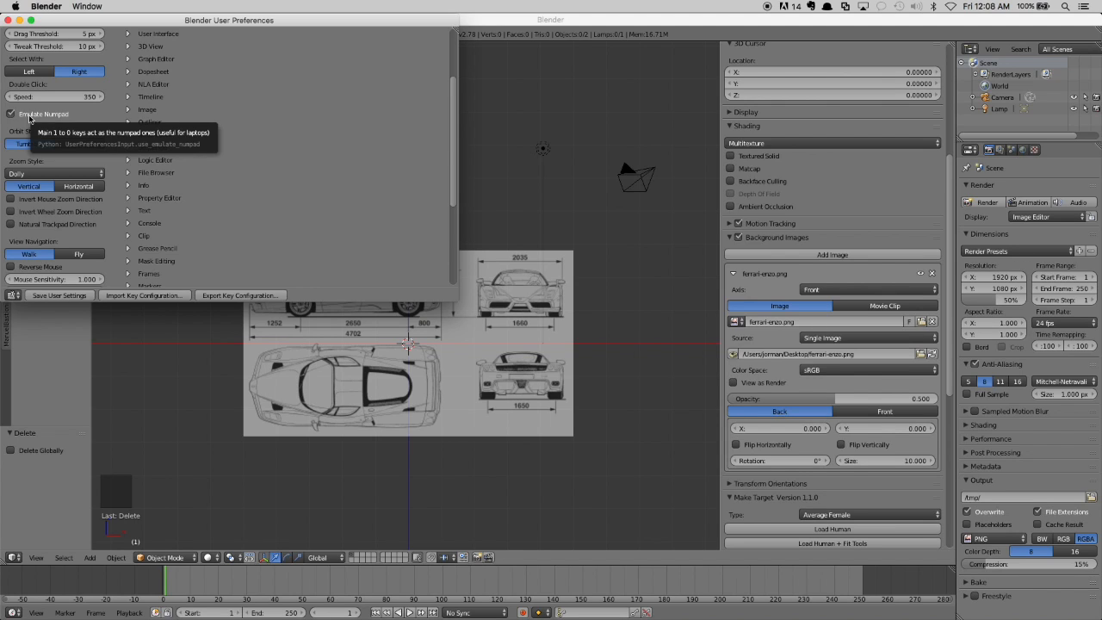
click(7, 20)
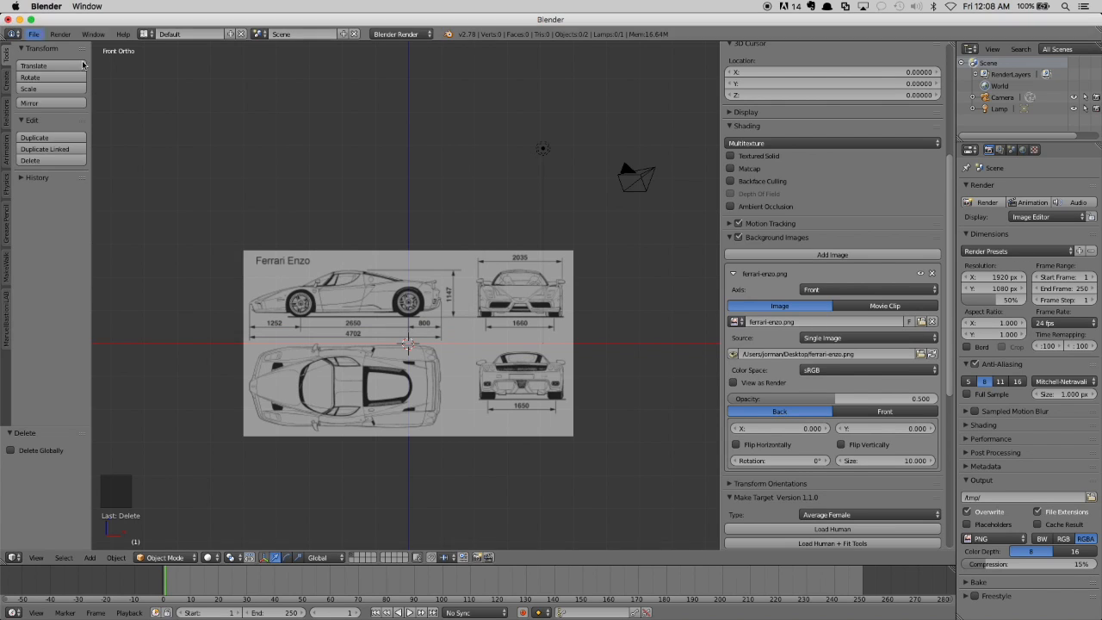
Step: Offset the background image to X -3.4 and Y -2.4 so the car's front drawing sits on the origin
scroll(425, 269, up, 3)
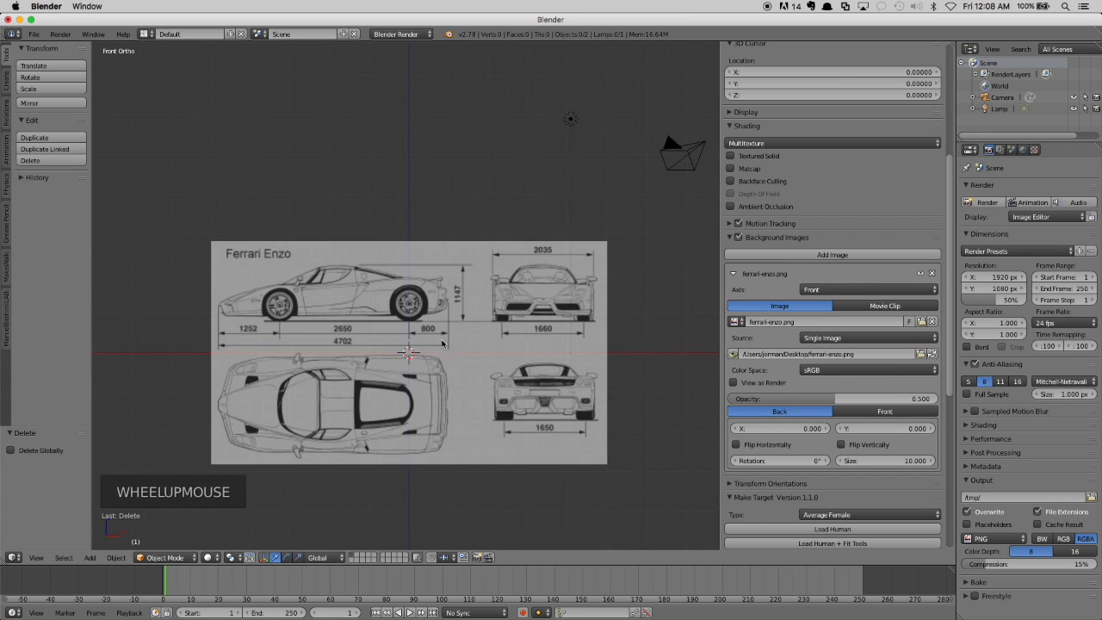
shift+middle_drag(465, 330, 383, 290)
scroll(383, 290, down, 2)
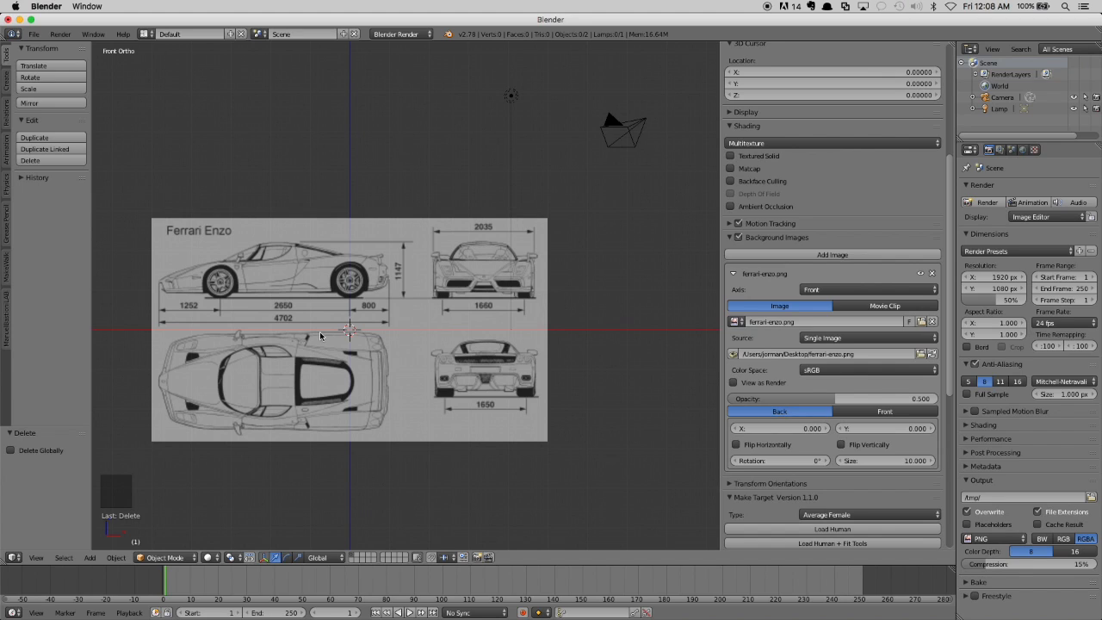
scroll(816, 355, down, 2)
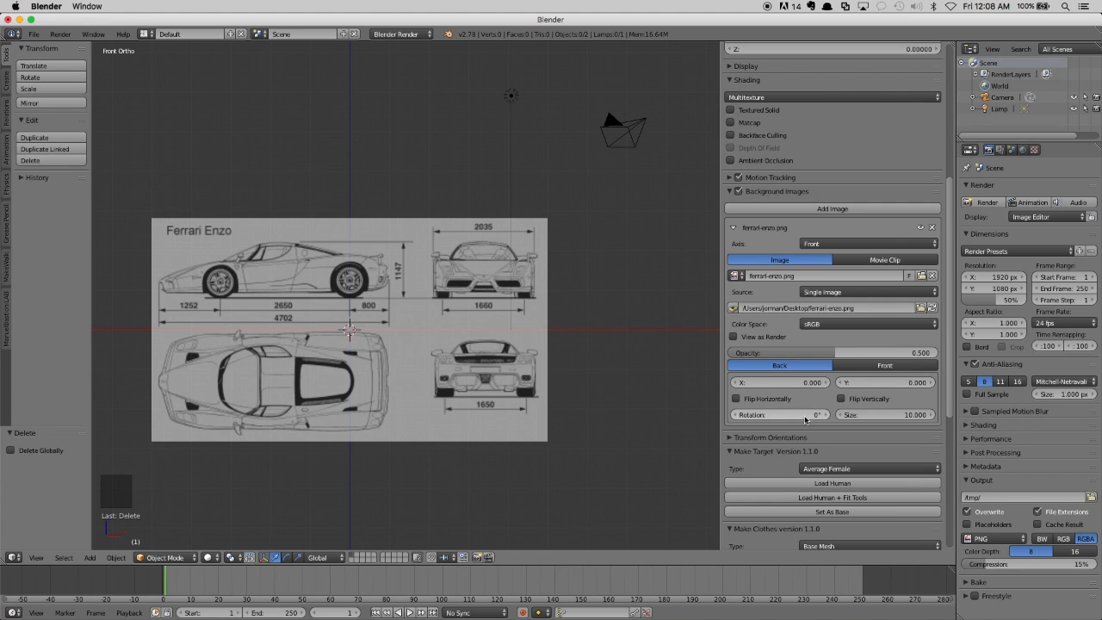
drag(802, 389, 725, 389)
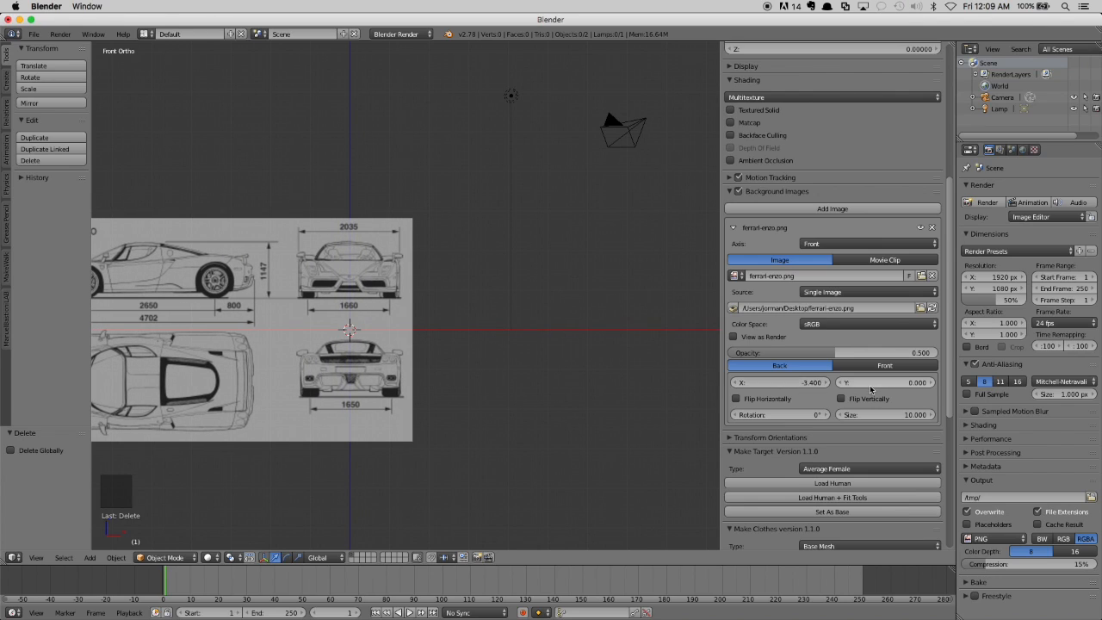
drag(879, 385, 814, 384)
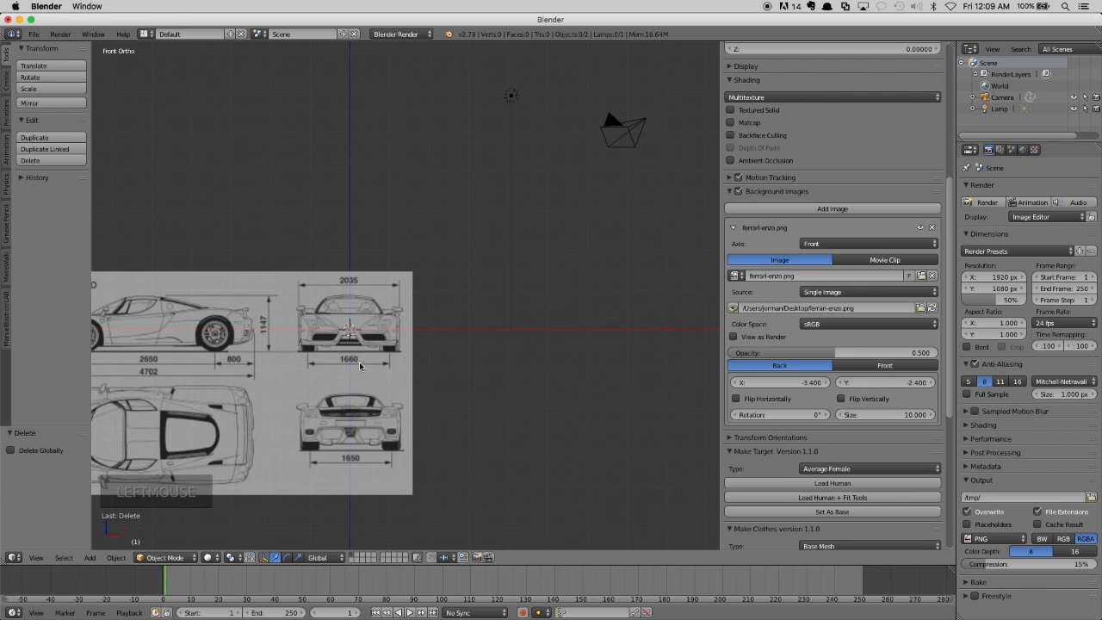
Step: Try X offsets of -3.41 and -3.43 for the background image, and restore the X offset to -3.4
scroll(337, 369, up, 4)
shift+scroll(337, 369, up, 1)
shift+middle_drag(337, 368, 492, 293)
scroll(491, 293, up, 4)
shift+middle_drag(461, 403, 409, 346)
drag(774, 382, 776, 383)
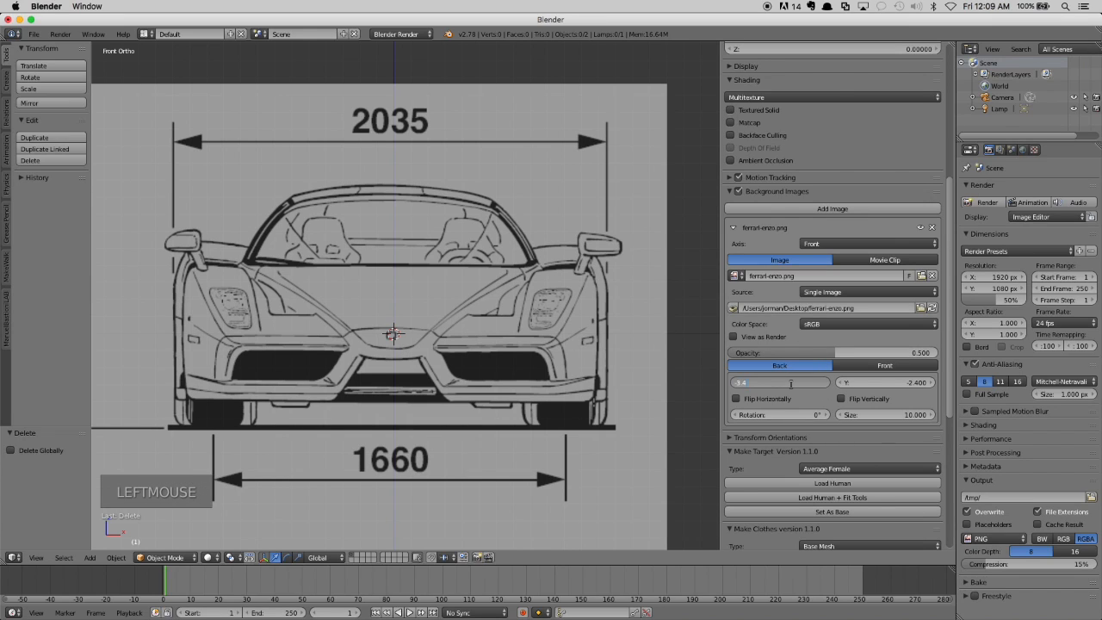
text(-3.41)
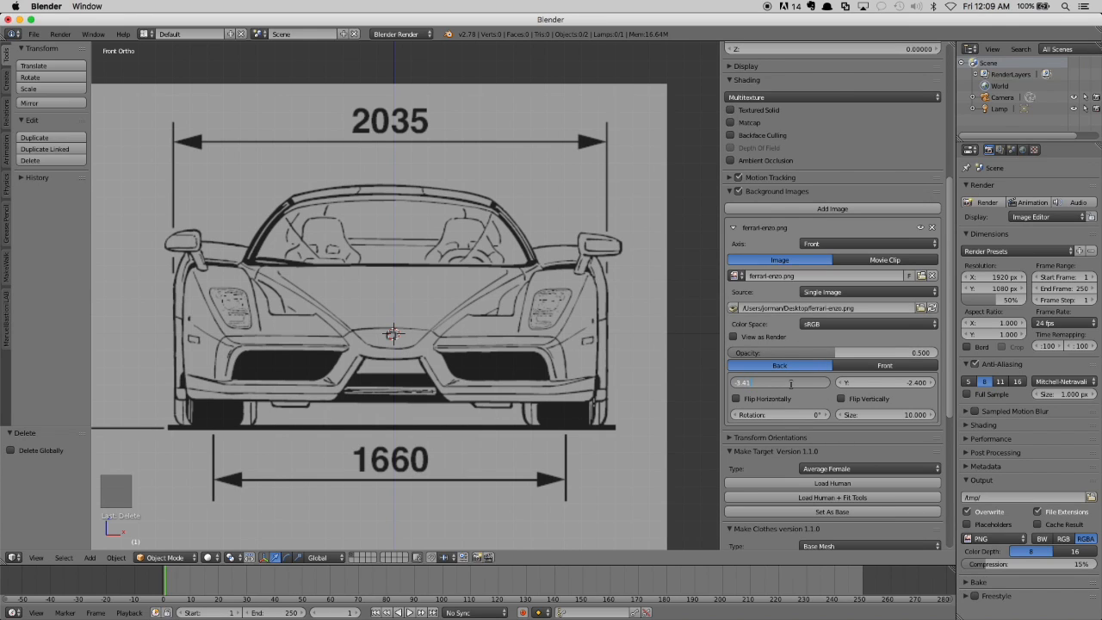
key(Return)
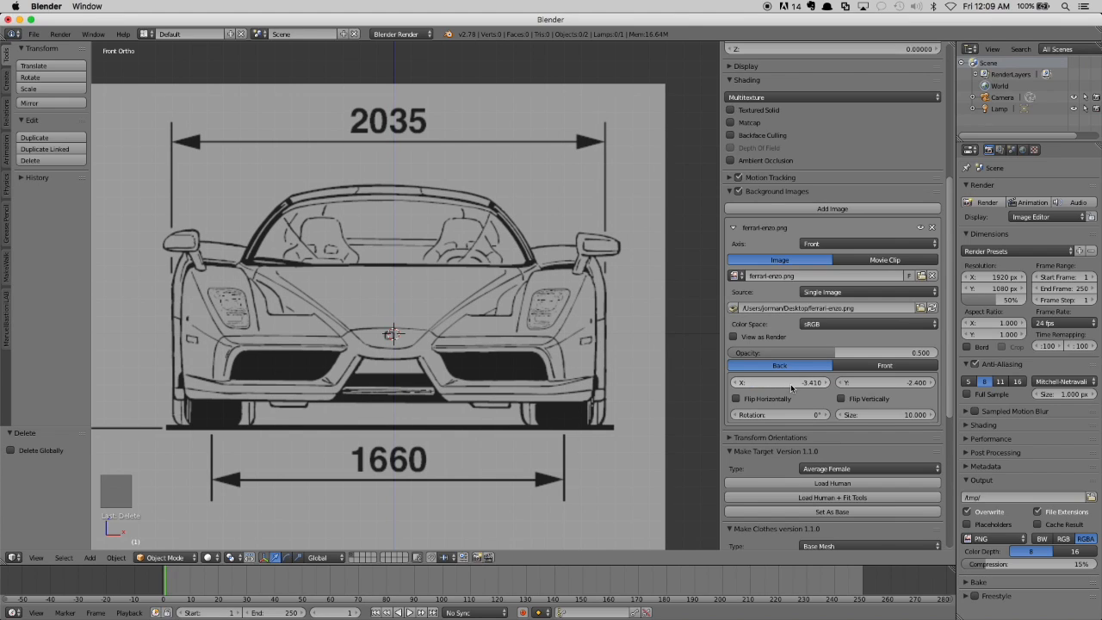
click(790, 384)
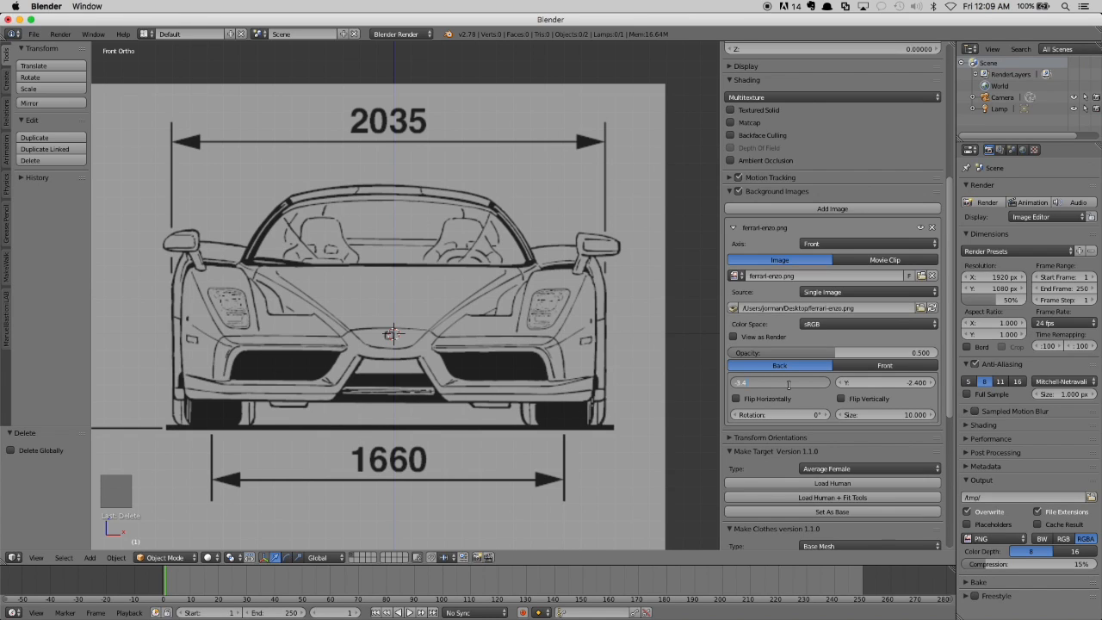
key(Return)
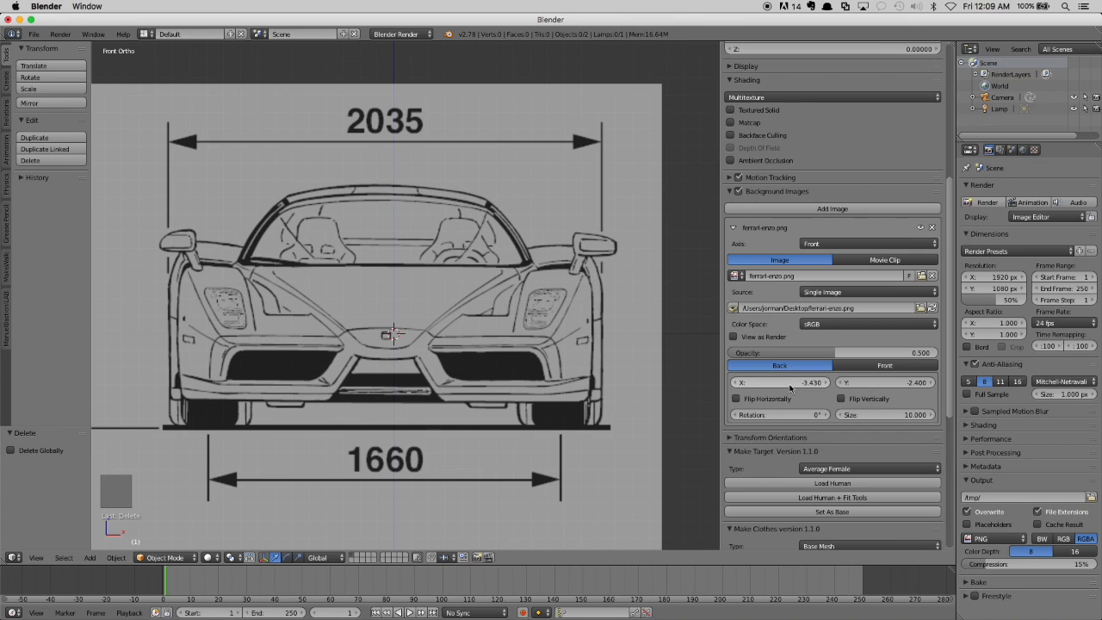
click(789, 384)
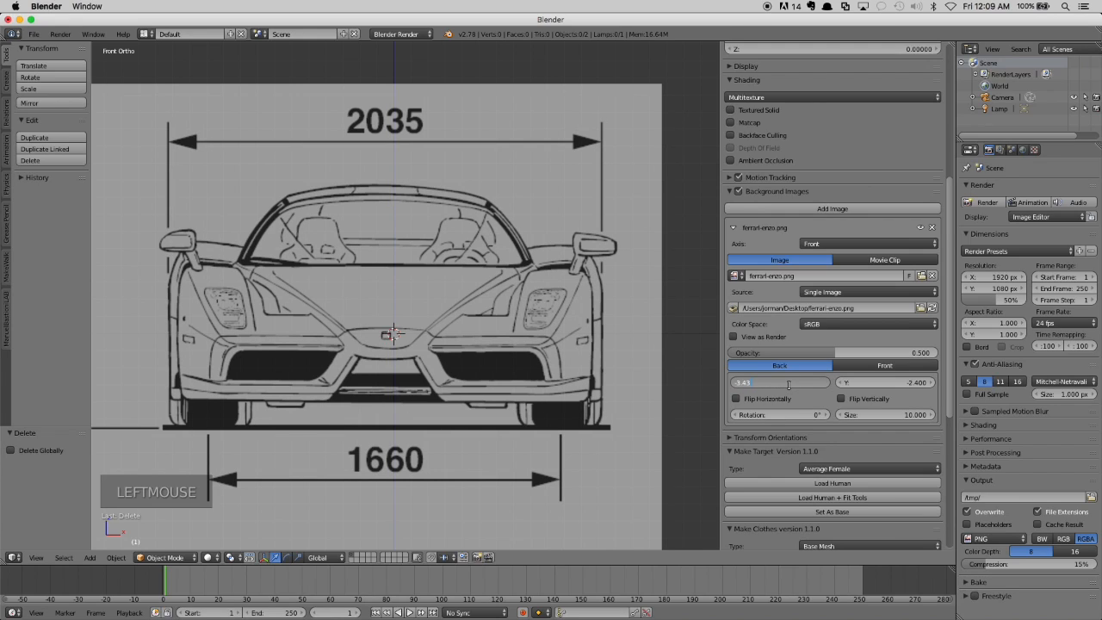
text(-3.4)
key(Return)
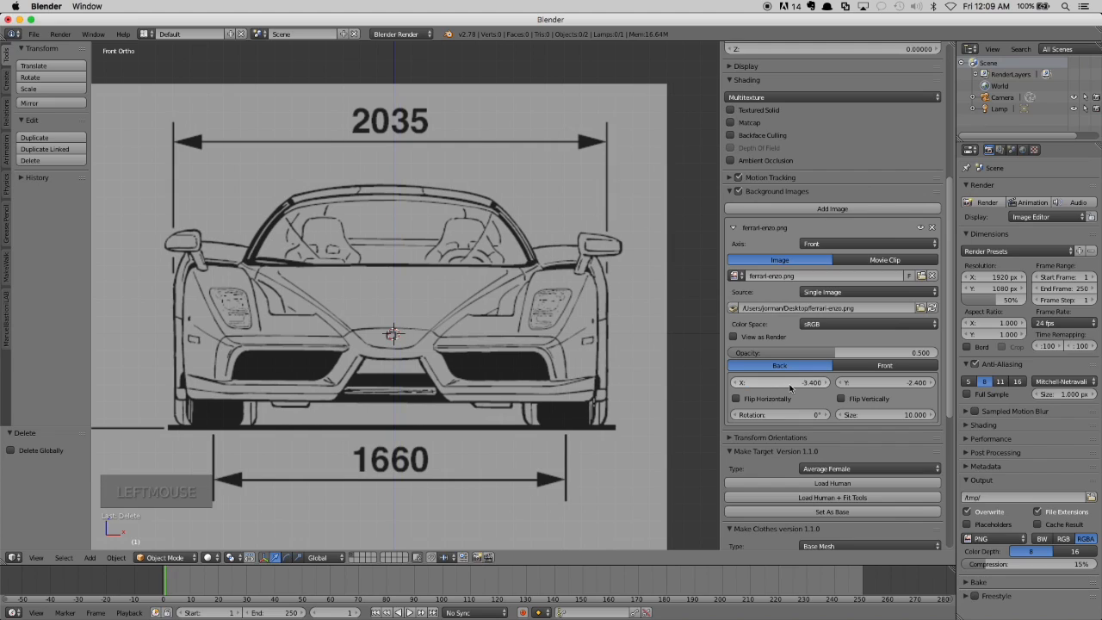
Step: Fine-tune the background image's X offset through -3.39 and -3.38 to -3.385, centring the car's front drawing on the vertical axis
click(788, 385)
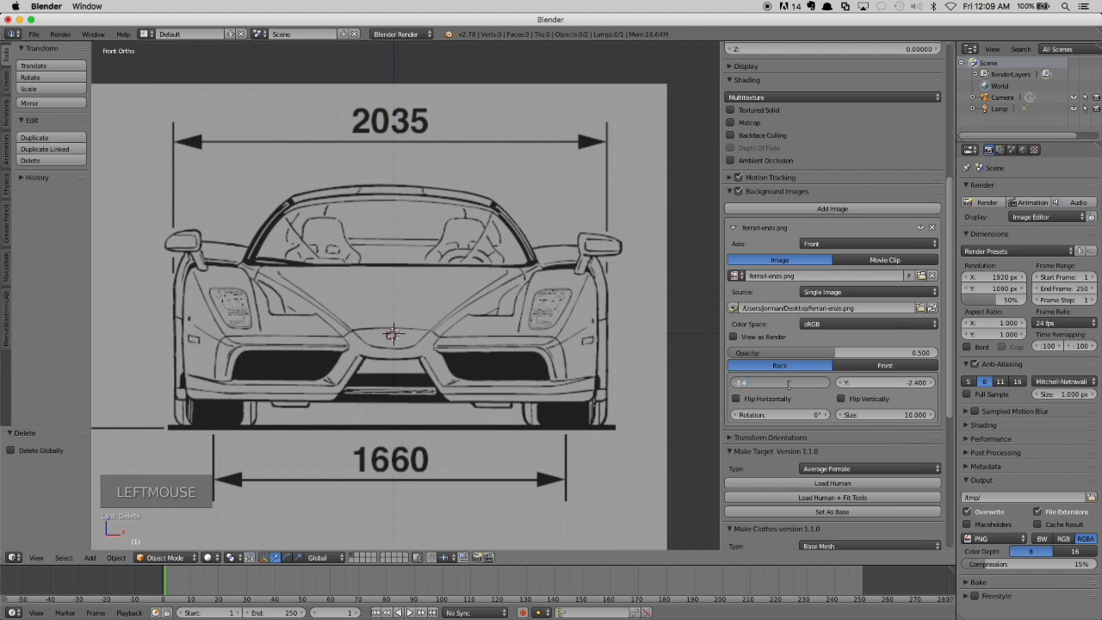
key(Return)
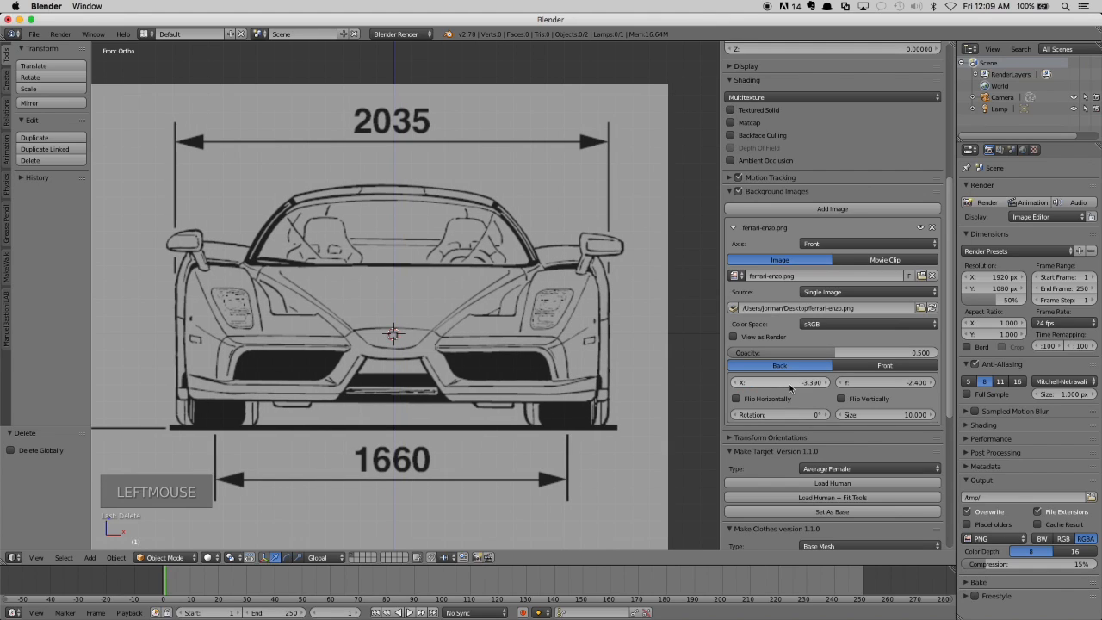
click(789, 385)
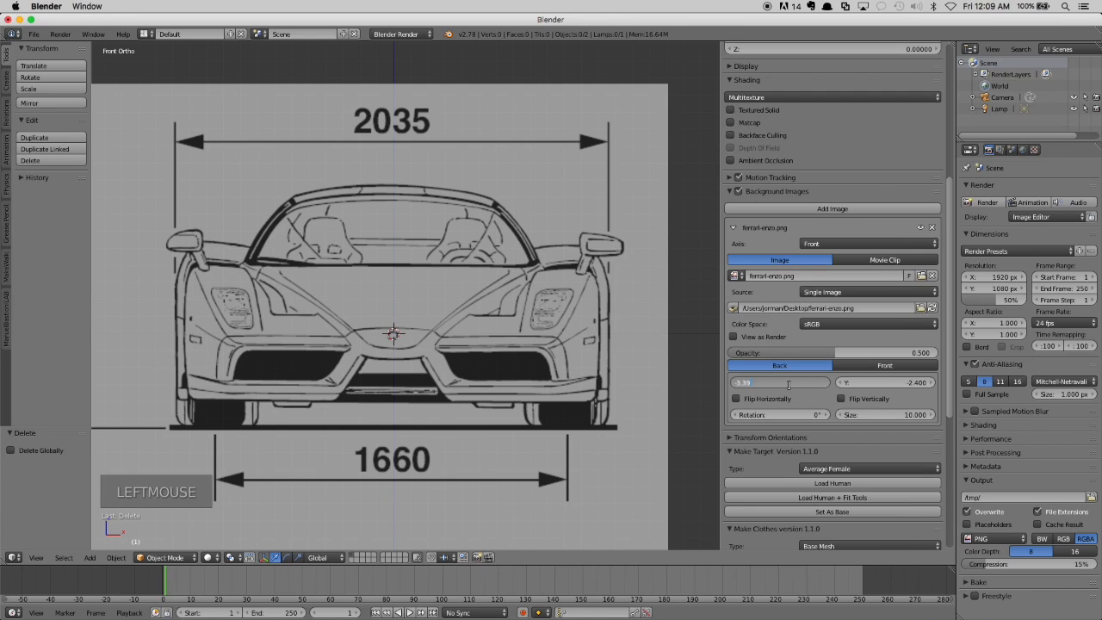
key(Return)
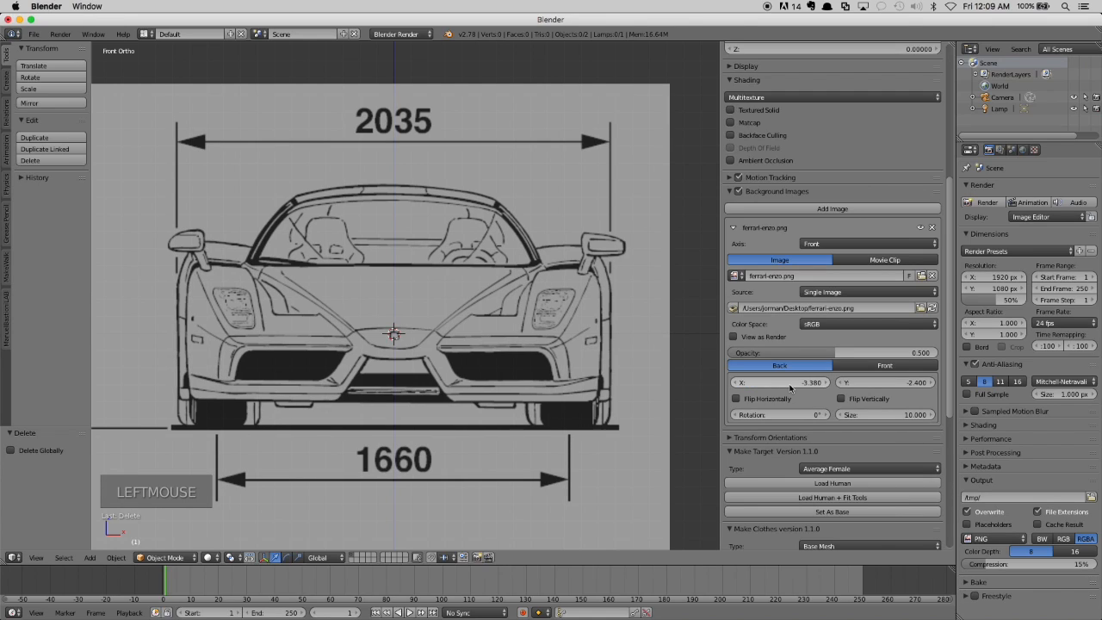
click(789, 385)
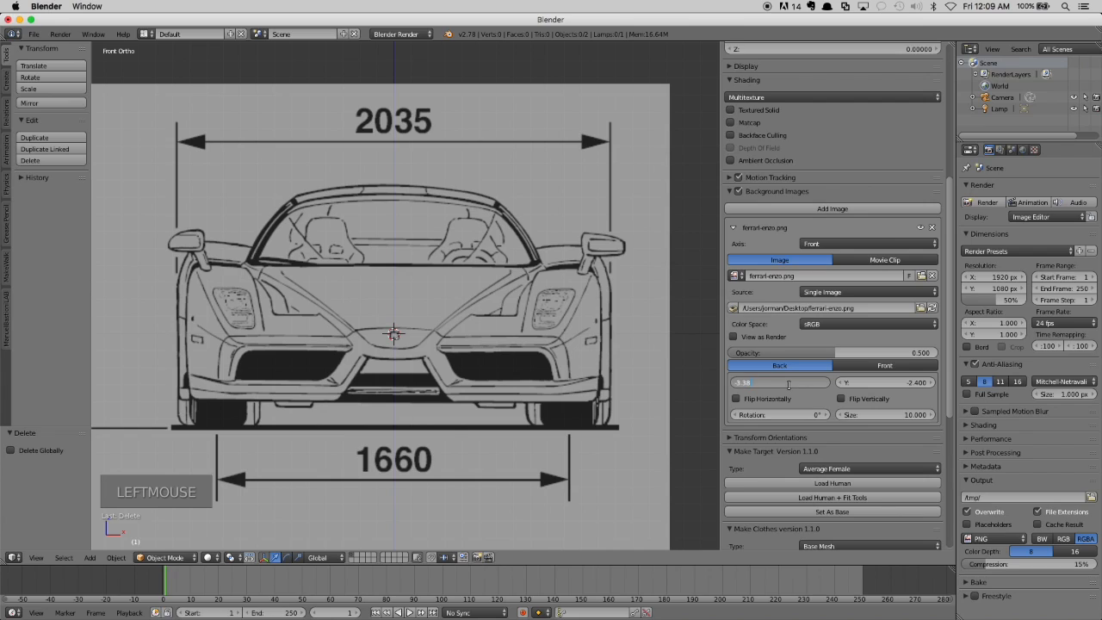
key(Return)
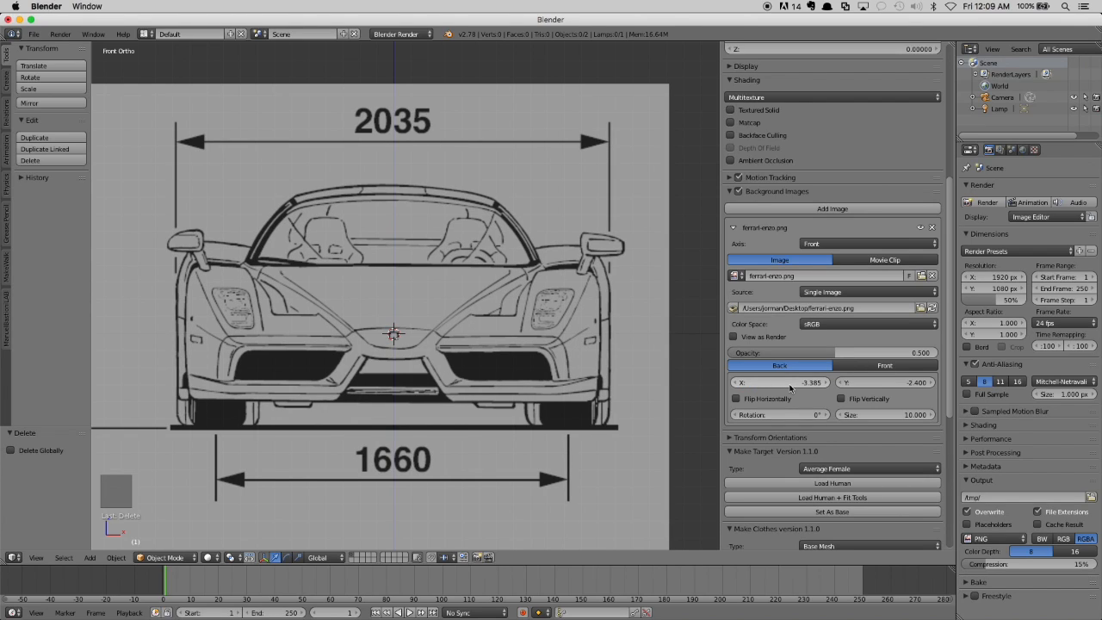
Step: Try a Y offset of -2.41 for the background image, and restore the Y offset to -2.40
click(870, 384)
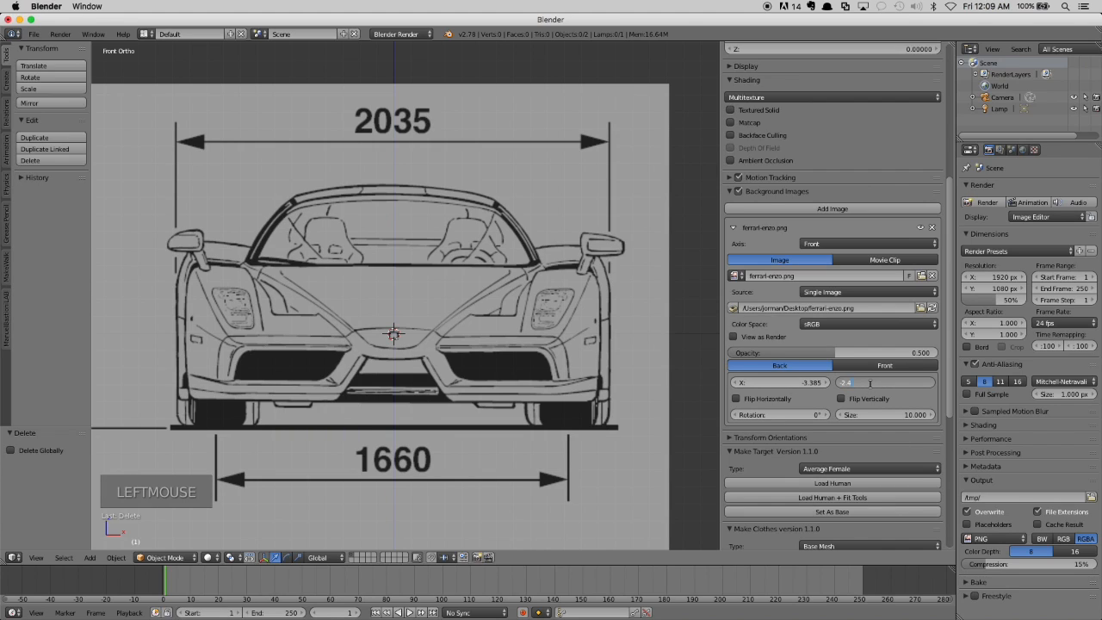
key(Return)
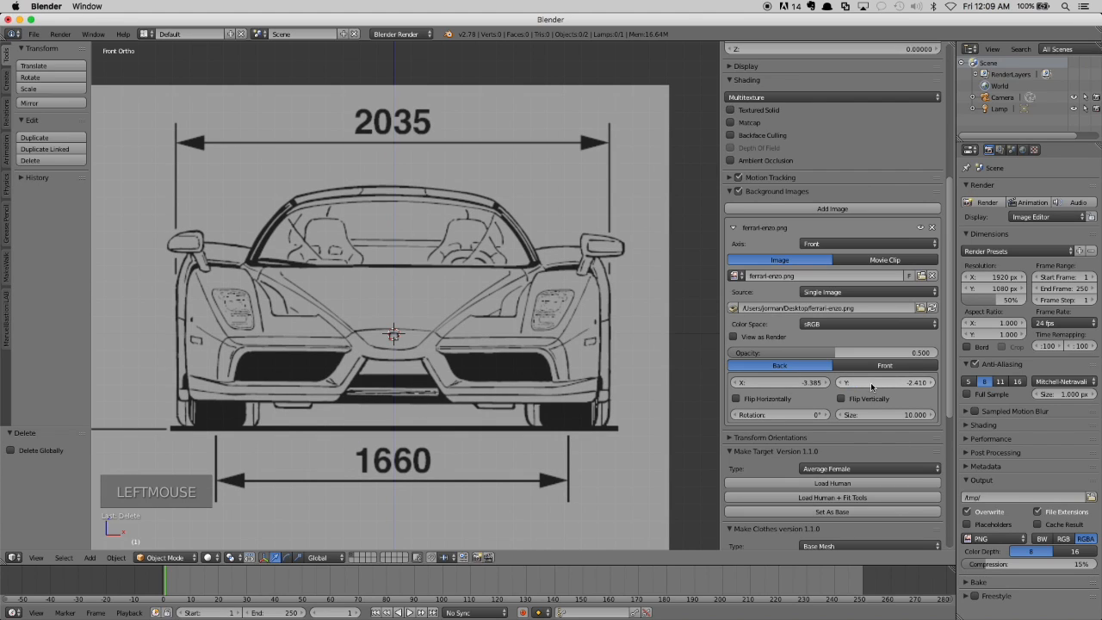
click(871, 384)
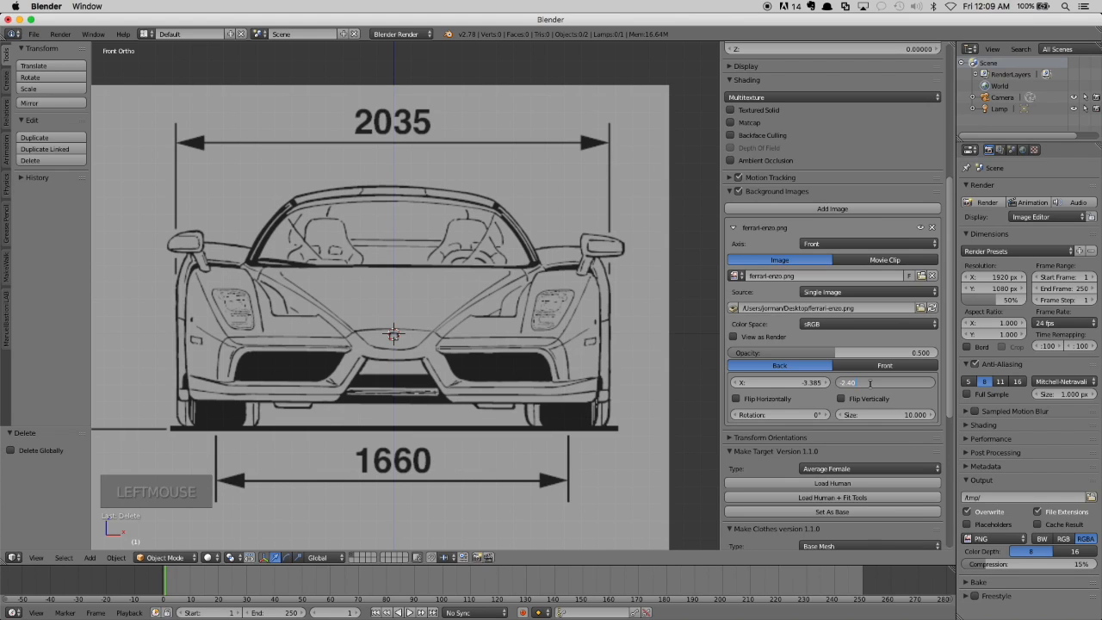
text(\)
key(Return)
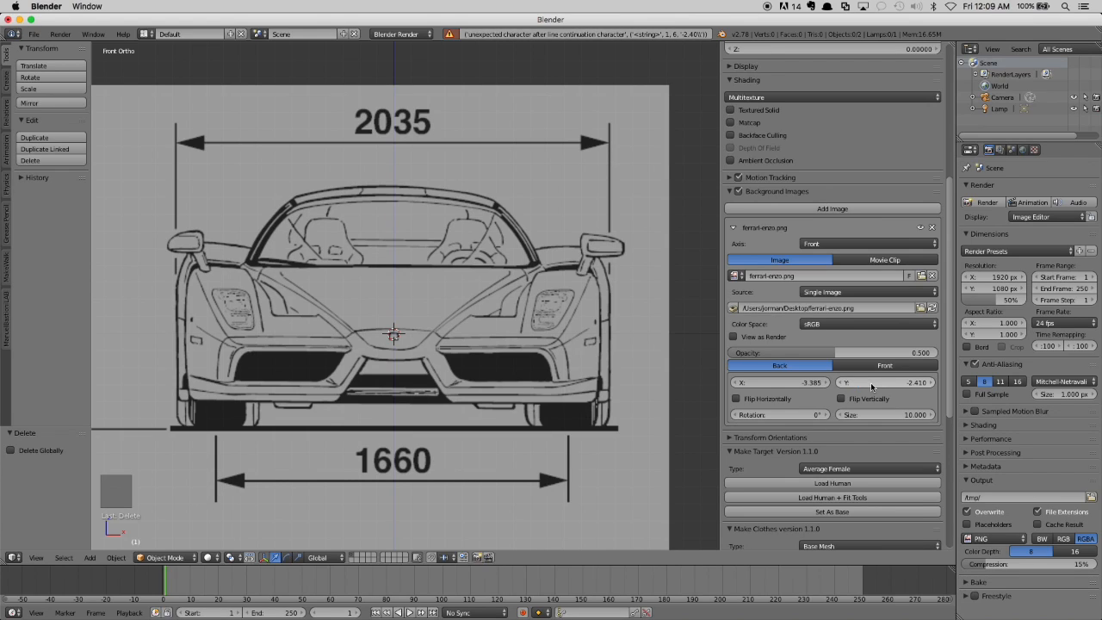
click(871, 384)
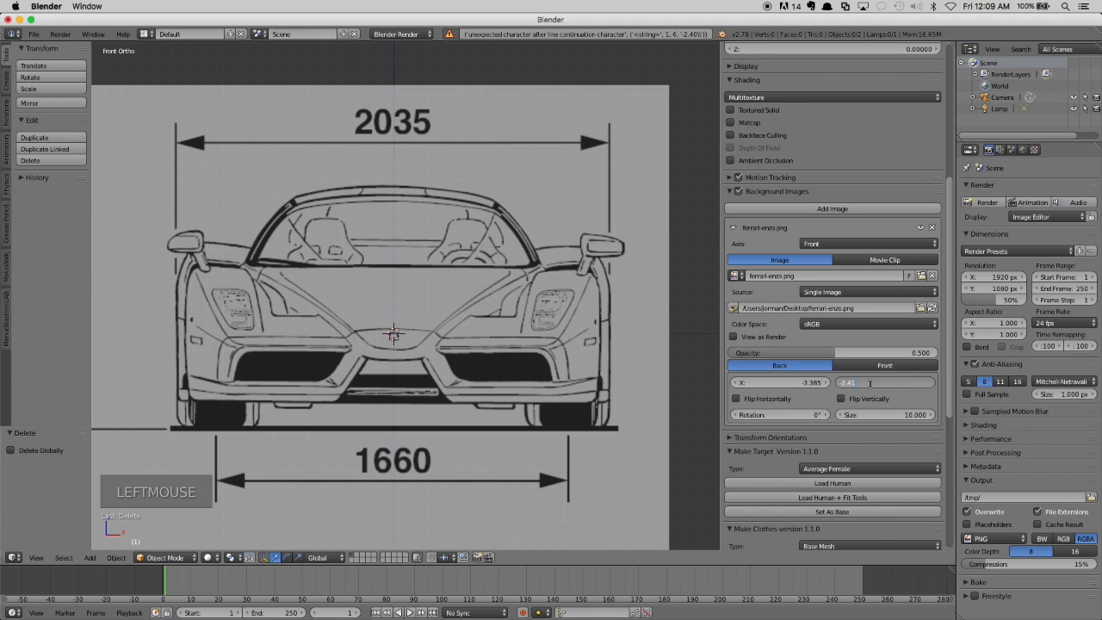
text(-2.40)
key(Return)
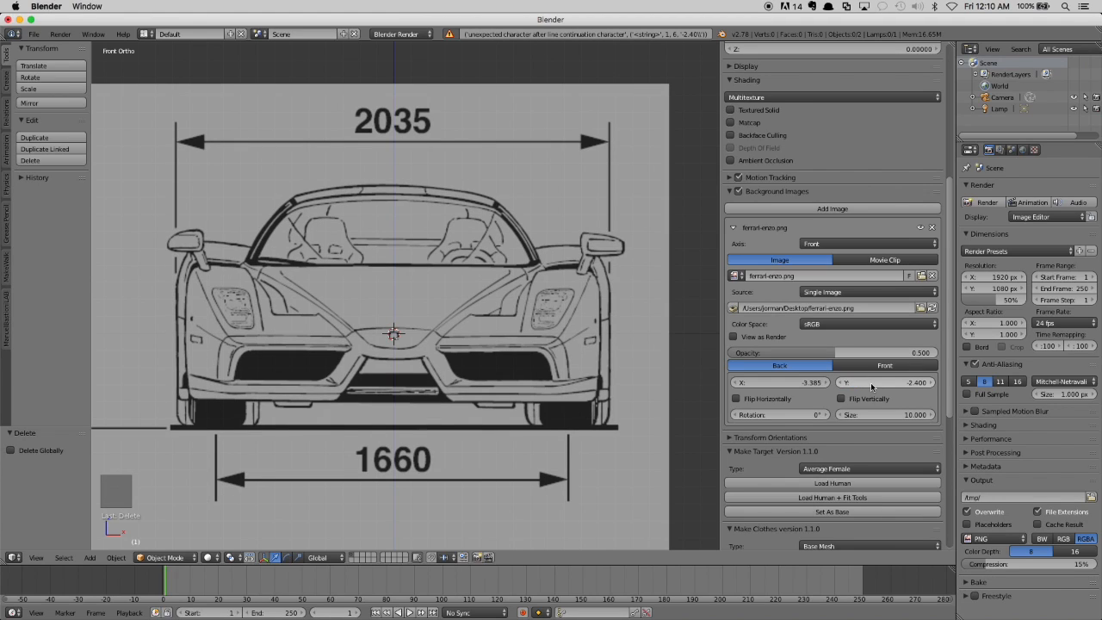
Step: Set the background image's Y offset to -2.39
click(871, 384)
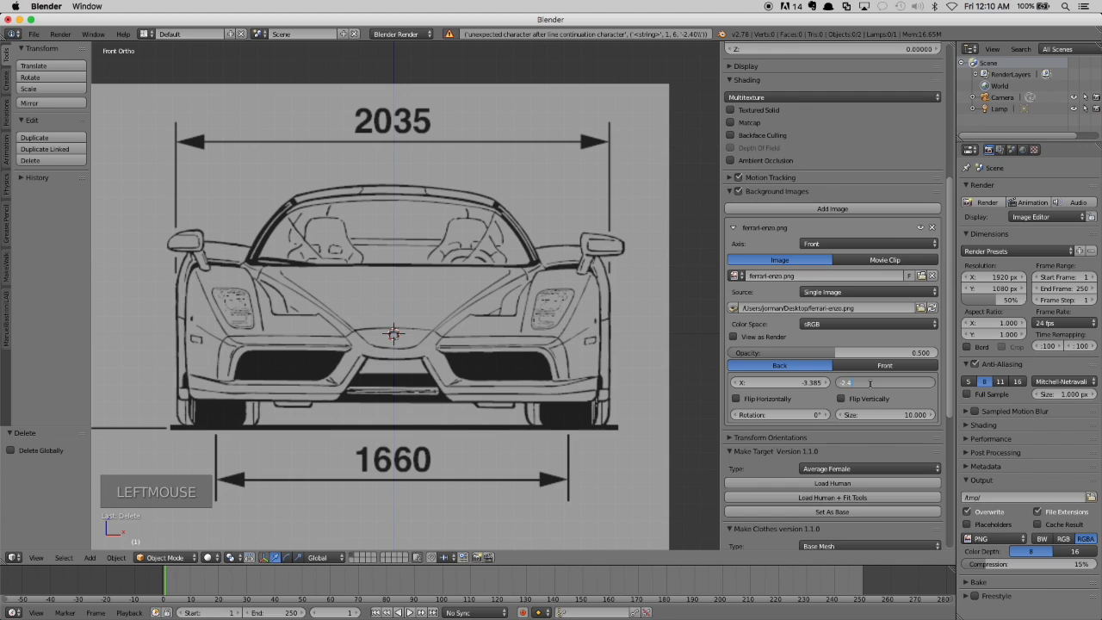
text(-2.39)
key(Return)
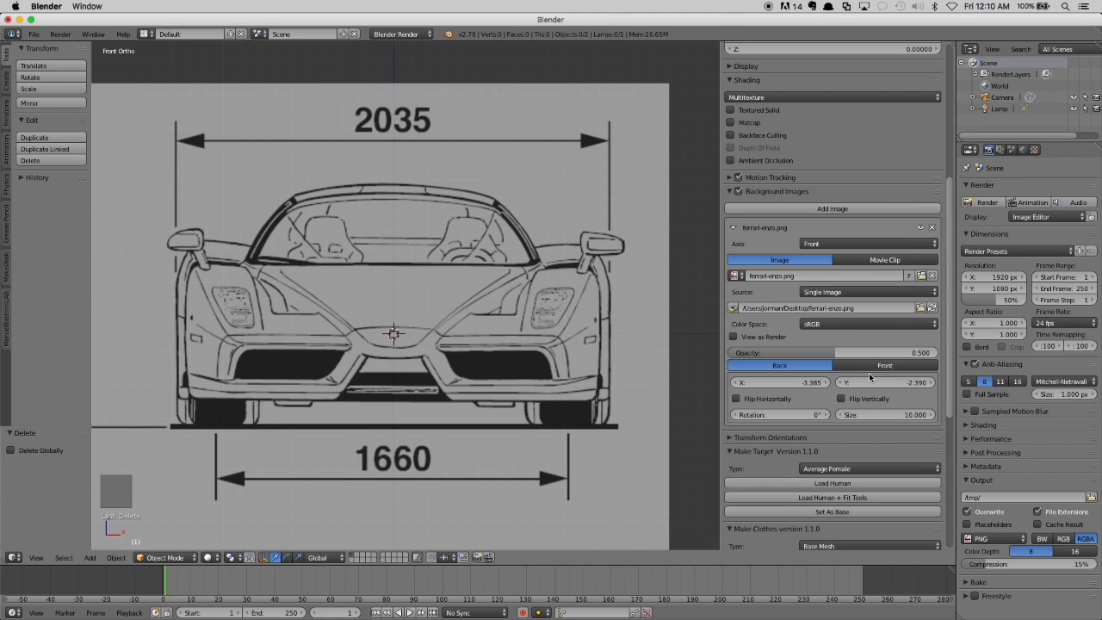
Step: Add a second background image entry and restrict it to the Left view axis
scroll(351, 196, down, 5)
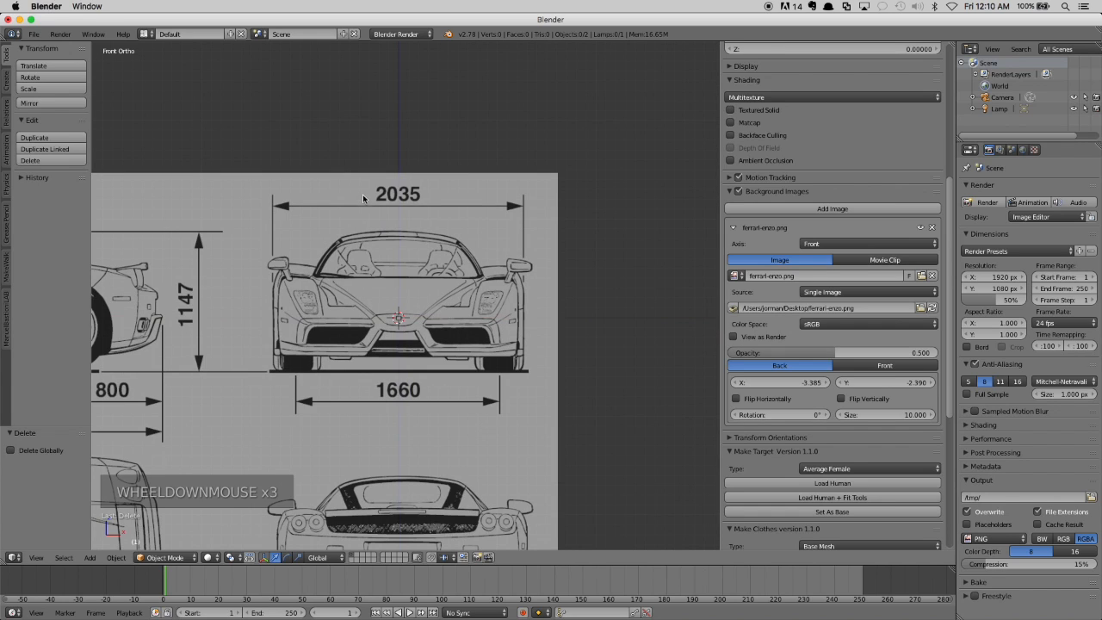
shift+scroll(361, 200, up, 2)
shift+middle_drag(365, 274, 502, 197)
shift+scroll(502, 197, up, 2)
scroll(502, 196, up, 1)
scroll(499, 202, down, 3)
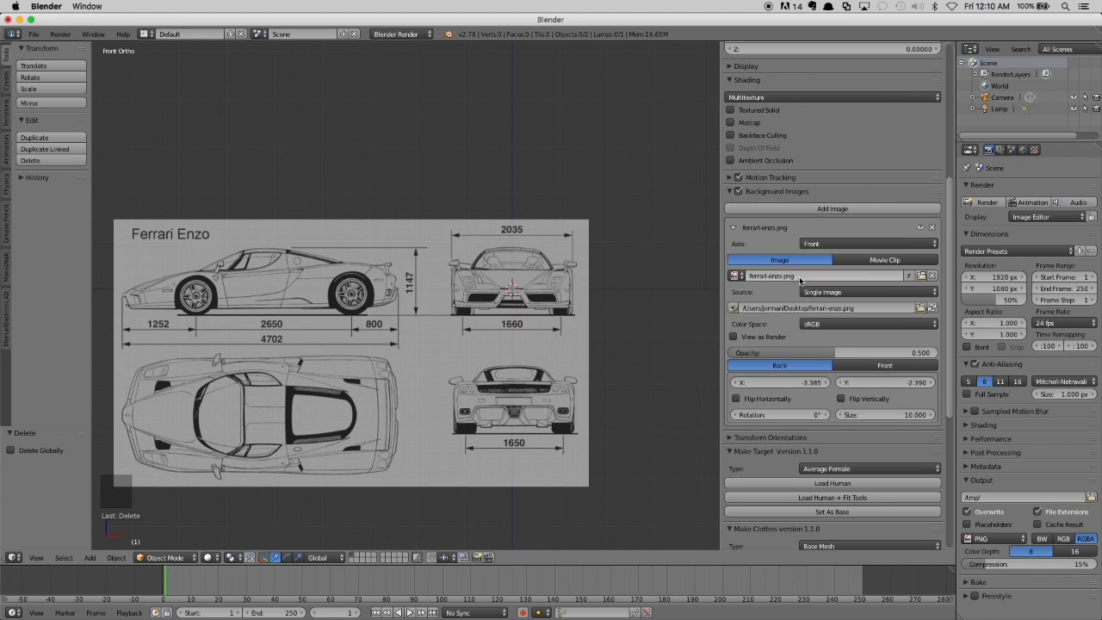
click(821, 209)
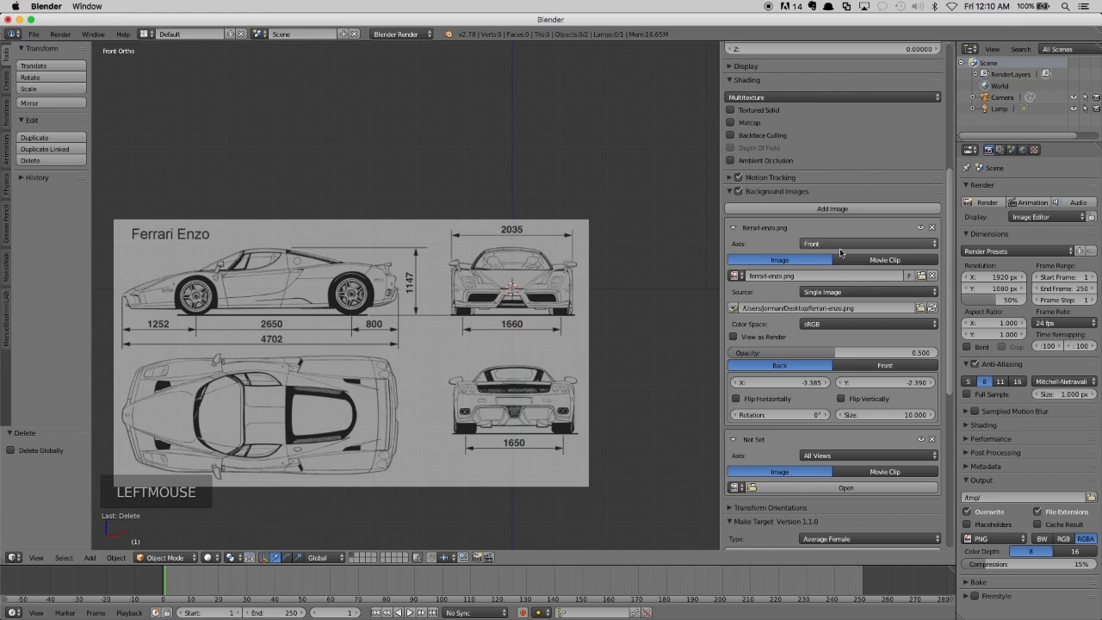
scroll(822, 357, down, 1)
scroll(821, 358, down, 1)
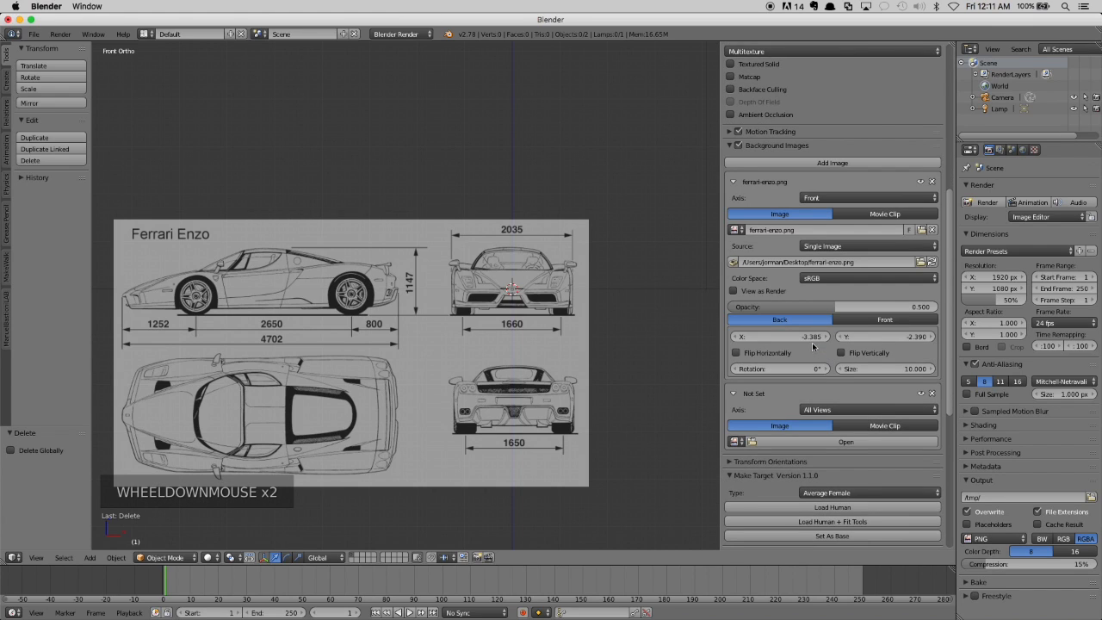
click(827, 410)
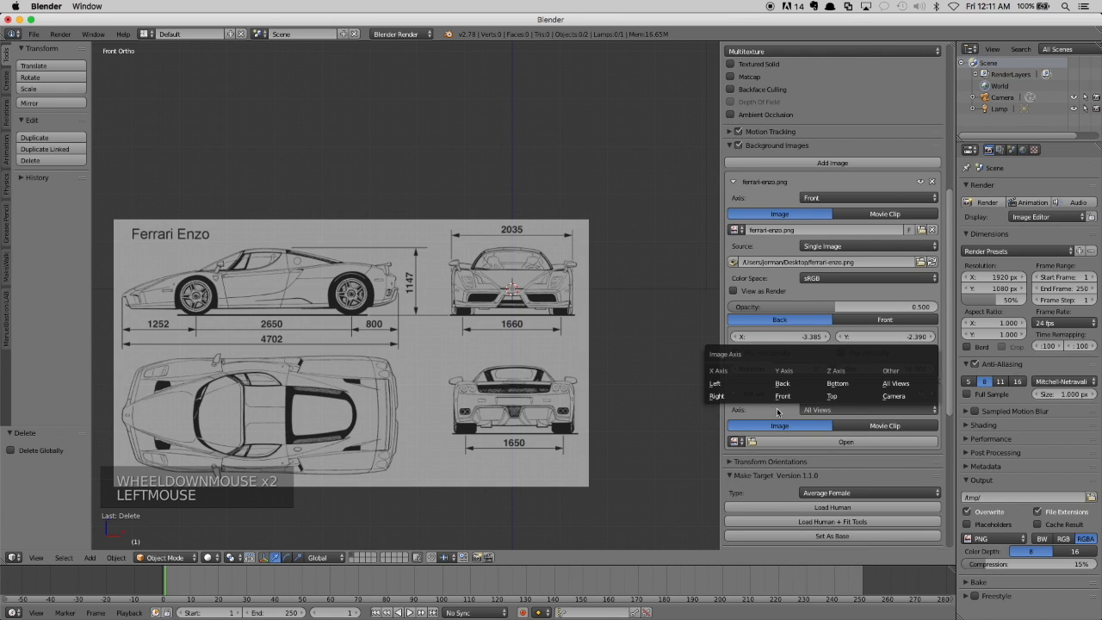
click(828, 411)
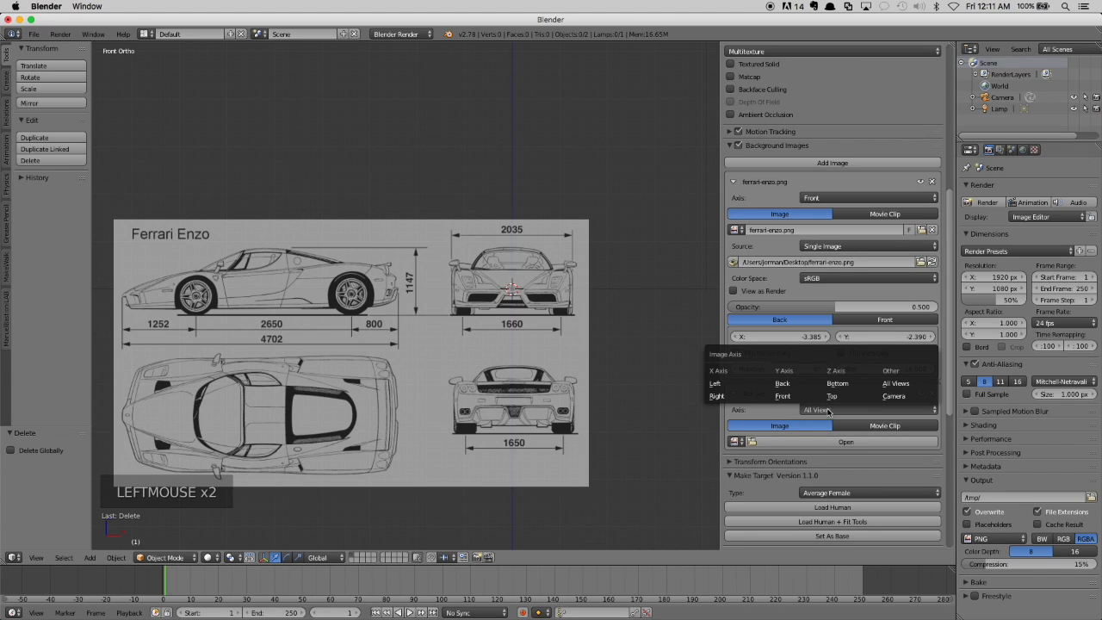
click(745, 385)
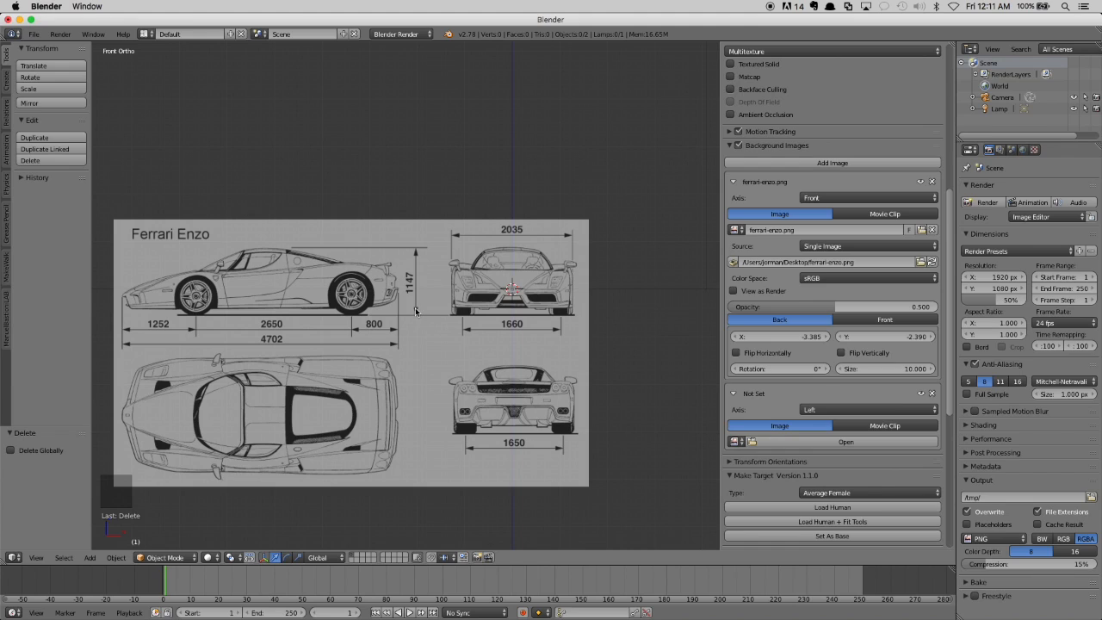
Step: Assign the already loaded ferrari-enzo.png to the second background image entry
shift+scroll(407, 312, up, 1)
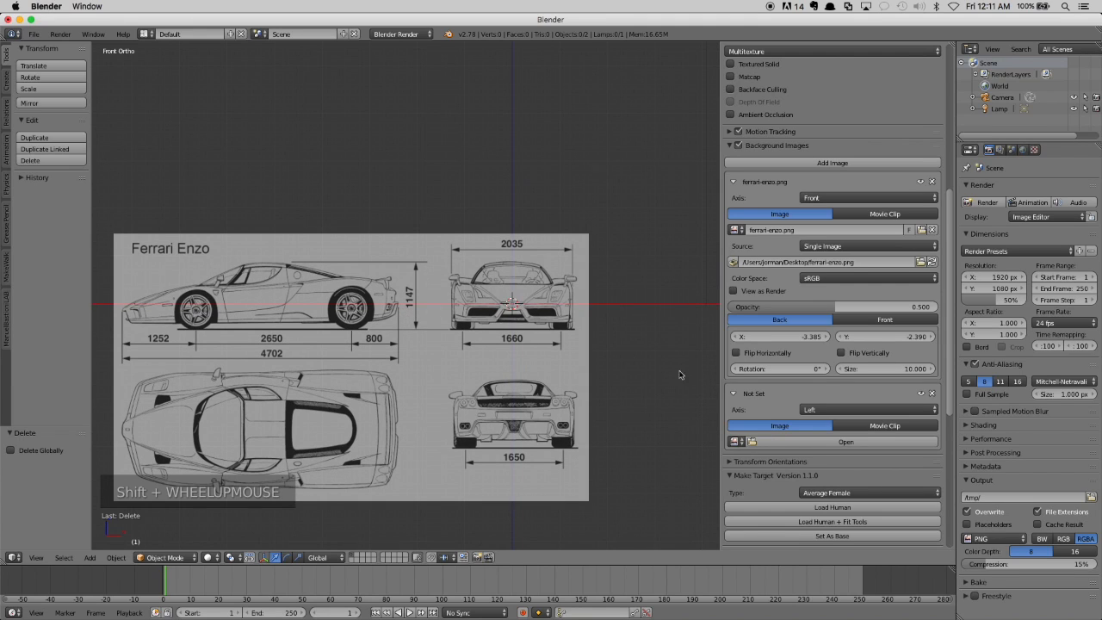
click(737, 443)
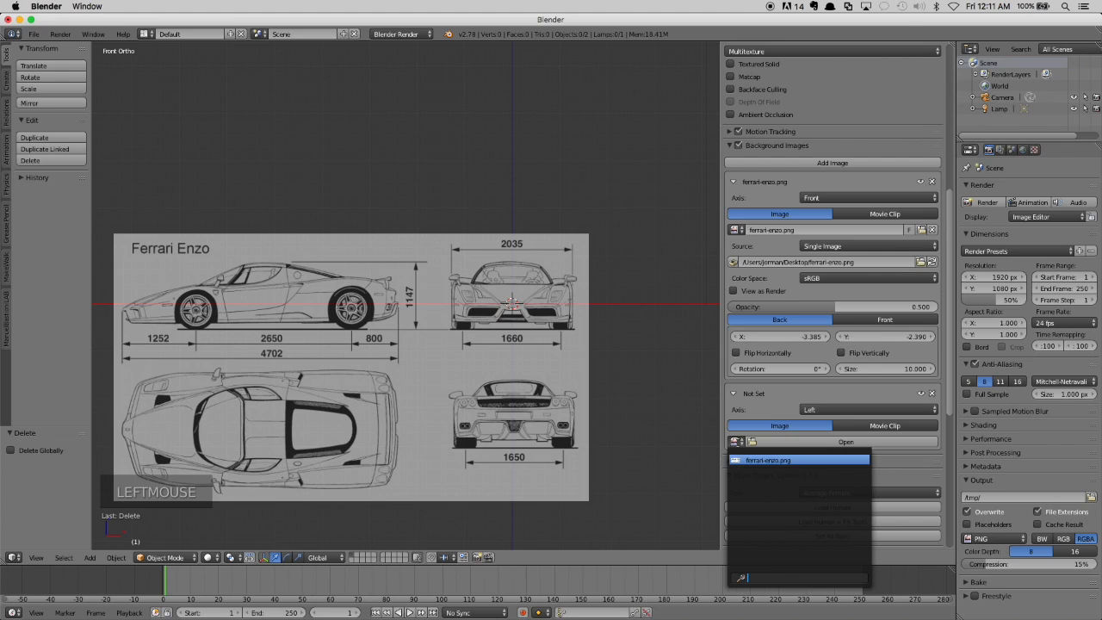
click(748, 459)
Step: Check the blueprint in the left orthographic view, and return to the front view to examine the car's front drawing against the origin
shift+scroll(615, 381, up, 1)
shift+middle_drag(434, 349, 465, 290)
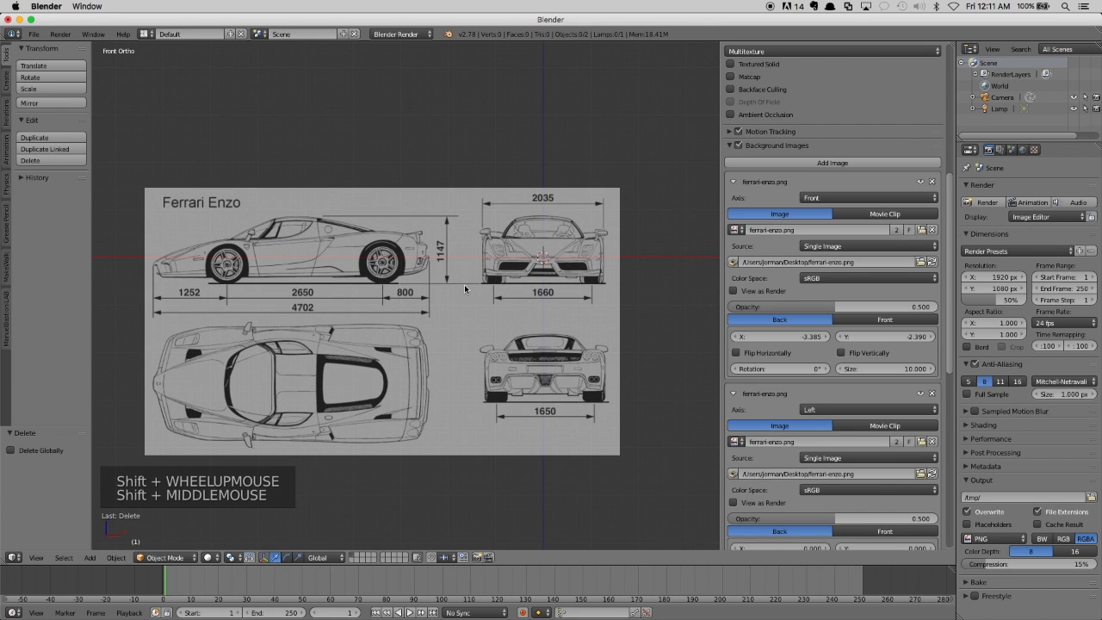
key(ctrl+KP_3)
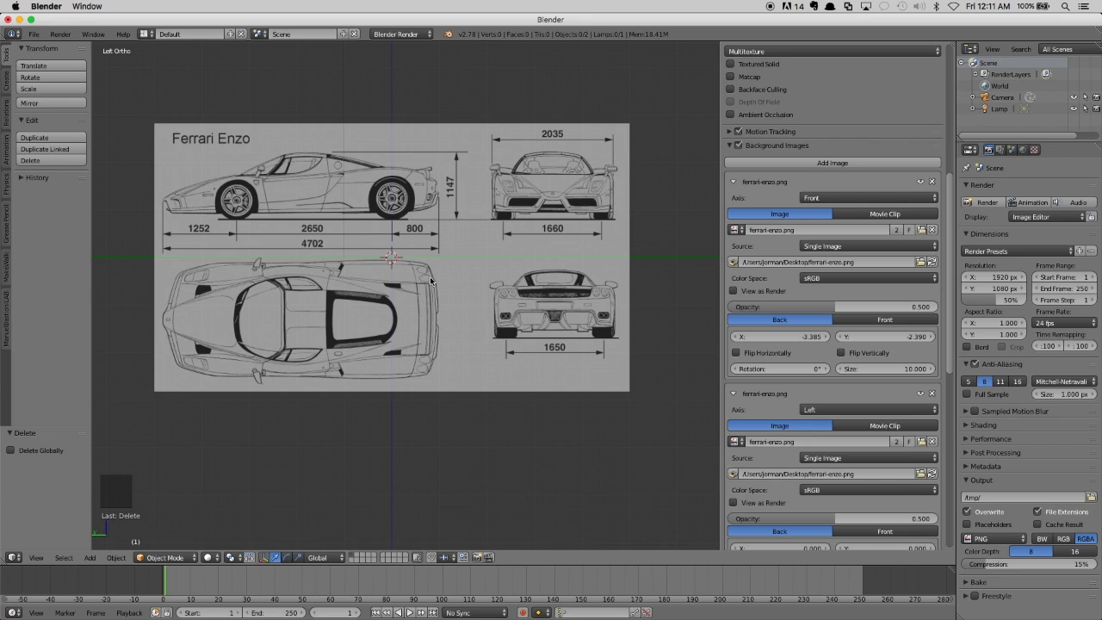
key(KP_1)
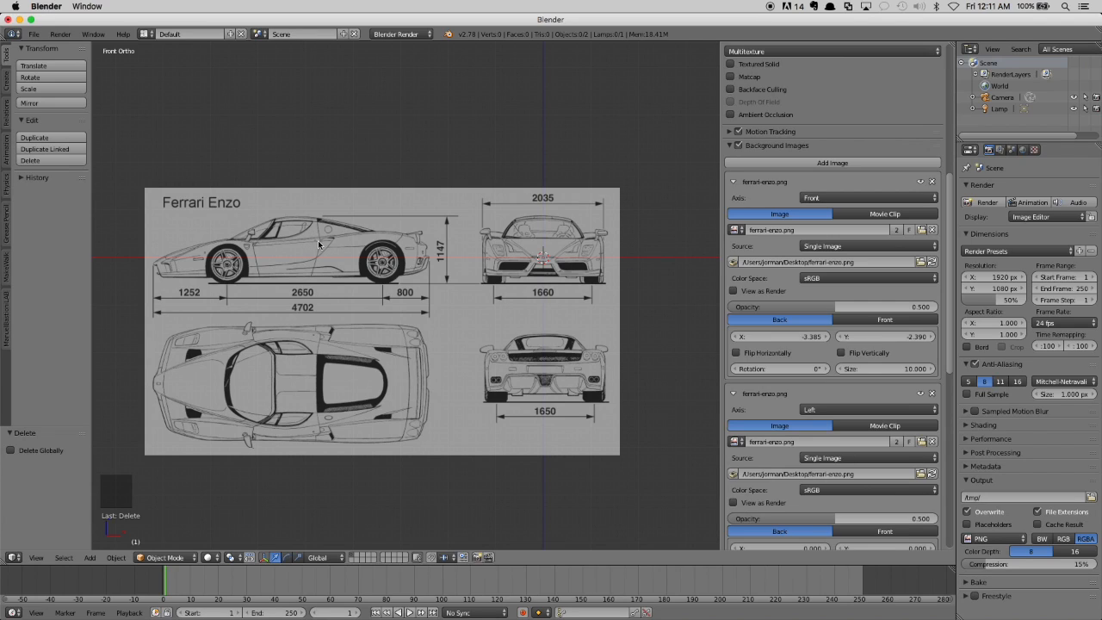
shift+middle_drag(328, 250, 303, 268)
scroll(414, 264, up, 2)
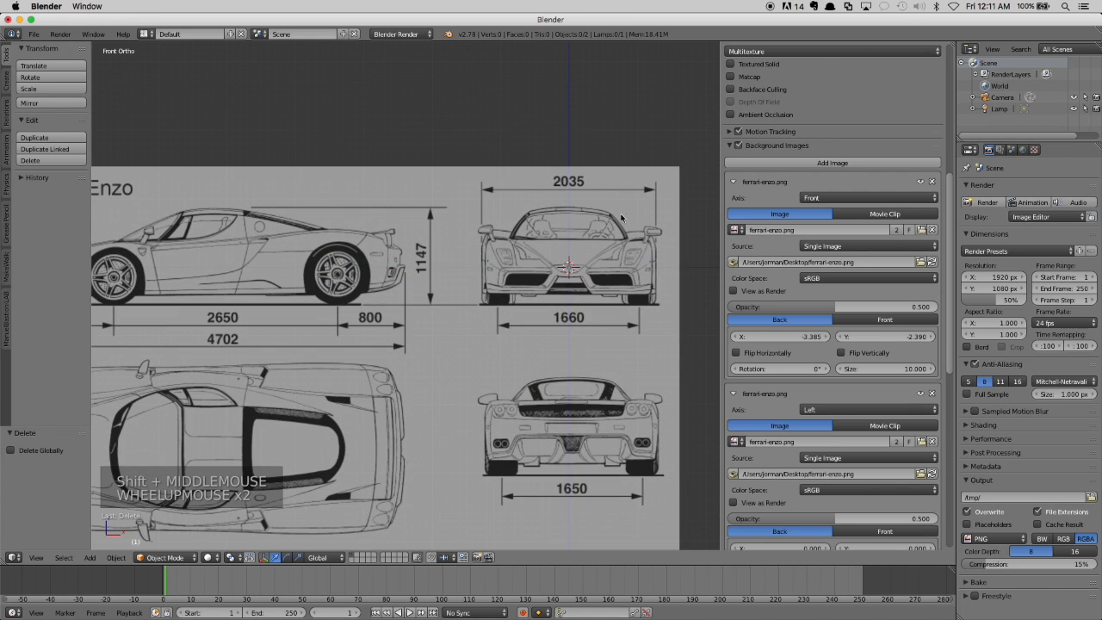
shift+middle_drag(575, 211, 480, 207)
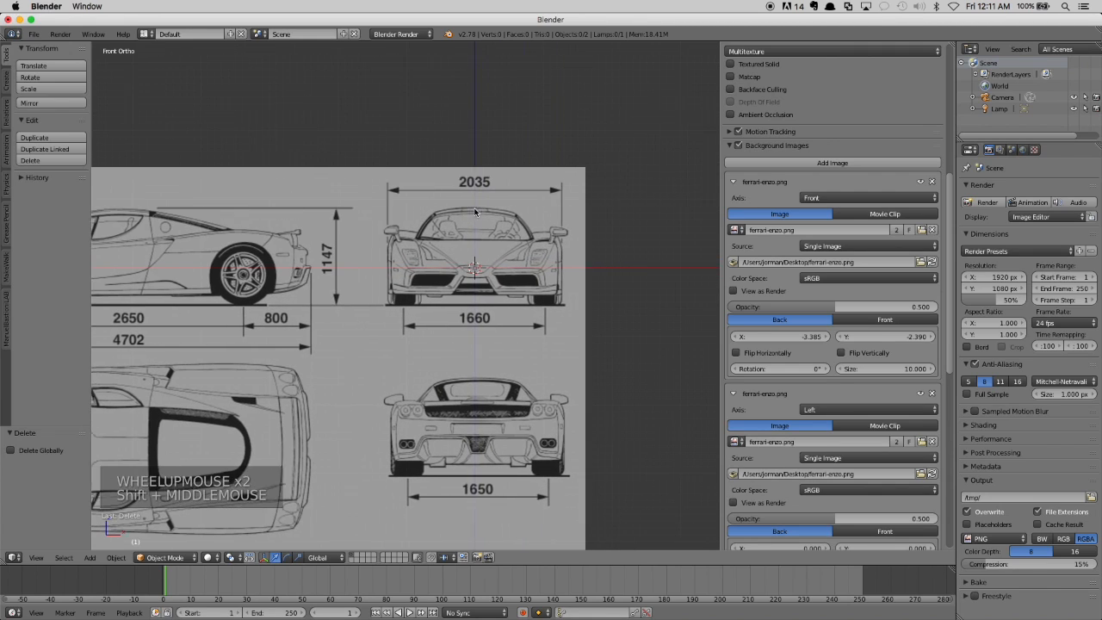
Step: Place the 3D cursor on the centre line at the top of the car's roof in the front-view drawing
scroll(260, 199, up, 1)
shift+middle_drag(261, 199, 309, 239)
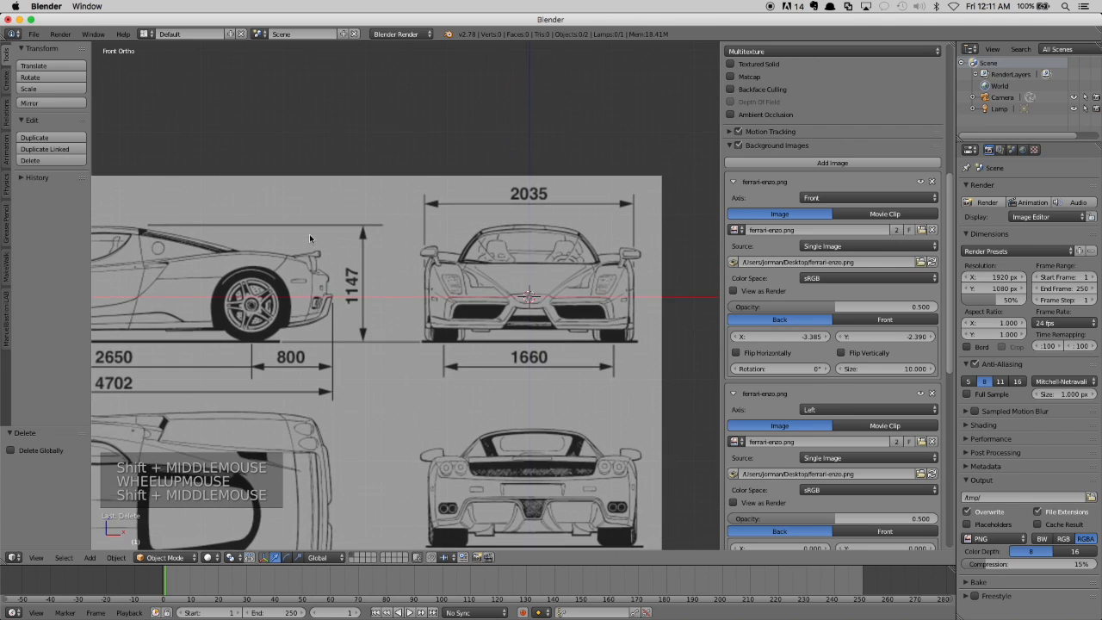
click(531, 223)
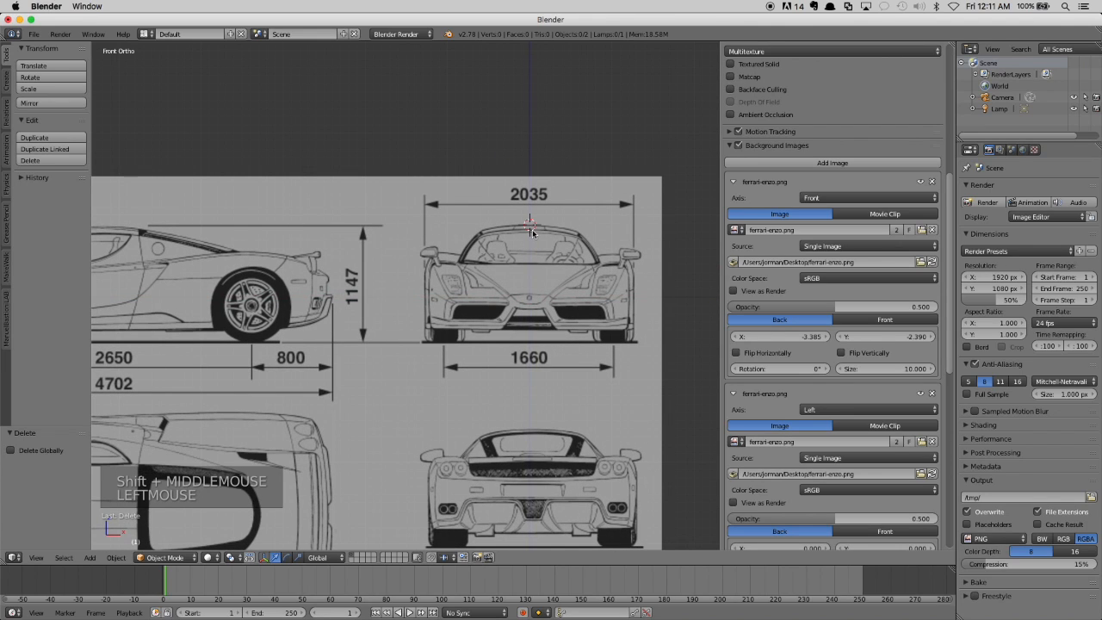
shift+middle_drag(434, 246, 368, 259)
scroll(378, 257, up, 4)
shift+scroll(366, 263, up, 1)
scroll(368, 258, up, 1)
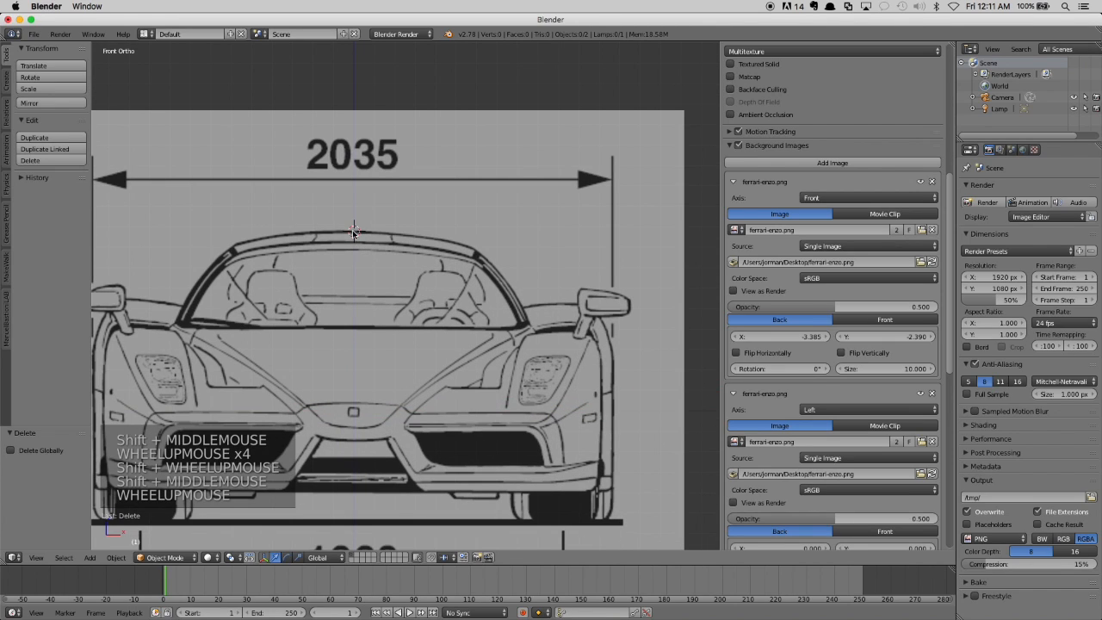
click(354, 230)
click(354, 231)
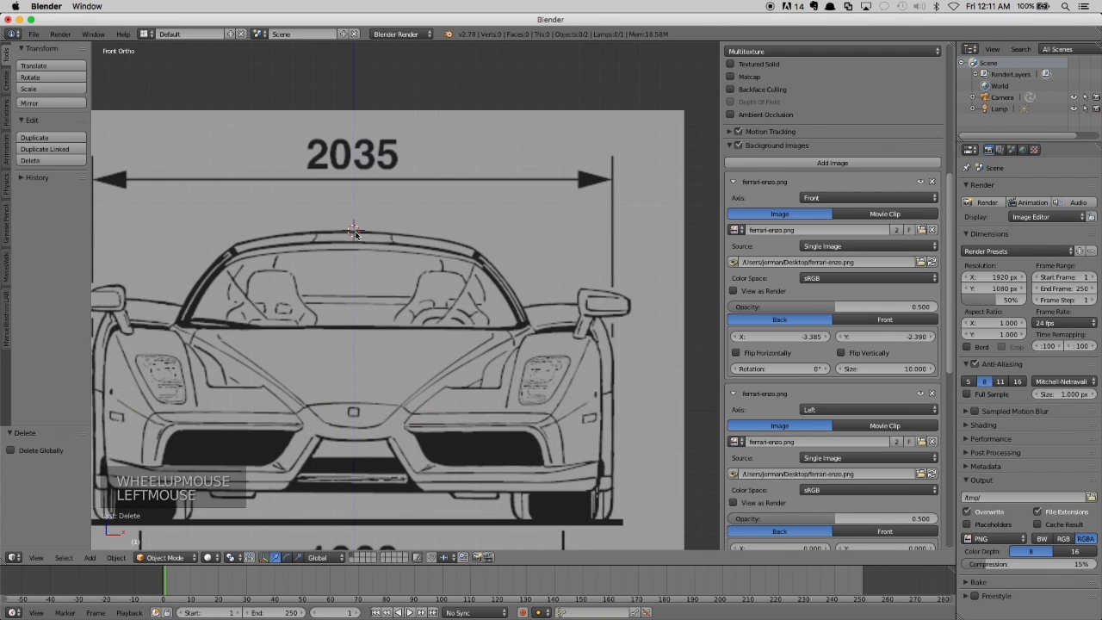
click(354, 232)
click(355, 230)
click(354, 231)
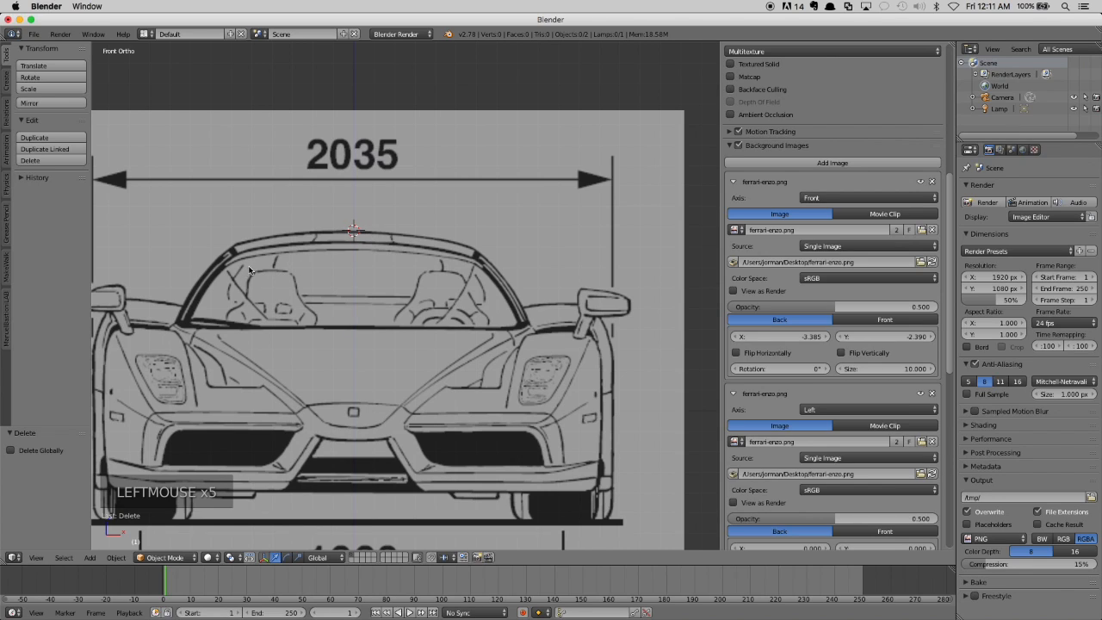
Step: In the left orthographic view, roughly offset the second background image to X 1.9 and Y -2.4
shift+scroll(255, 266, up, 1)
shift+scroll(255, 266, down, 1)
scroll(255, 266, down, 2)
shift+middle_drag(255, 264, 435, 220)
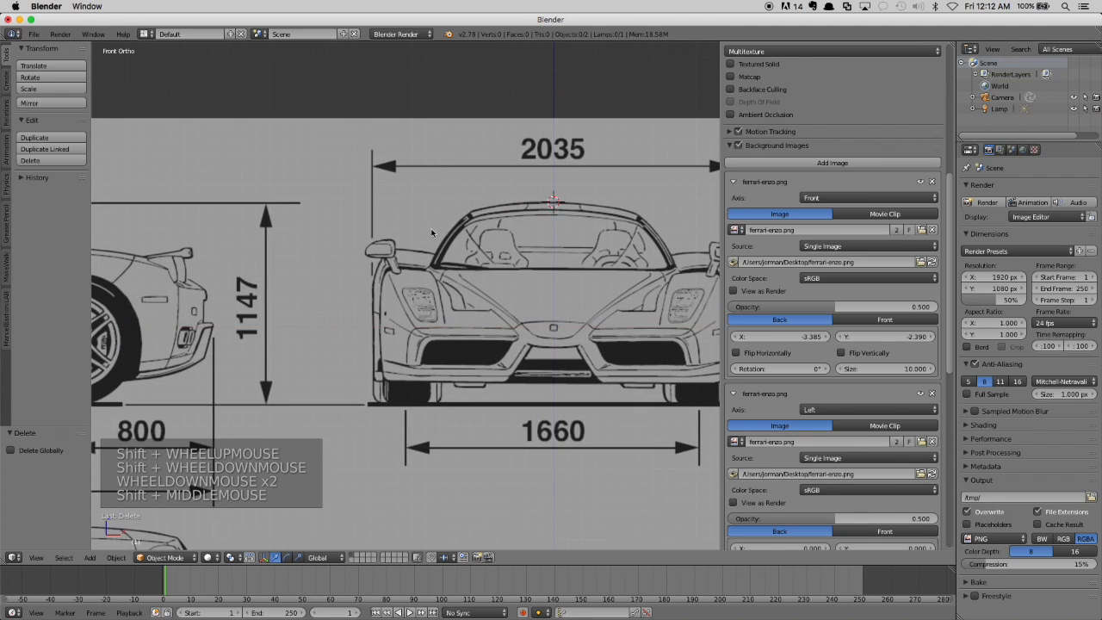
scroll(412, 234, down, 3)
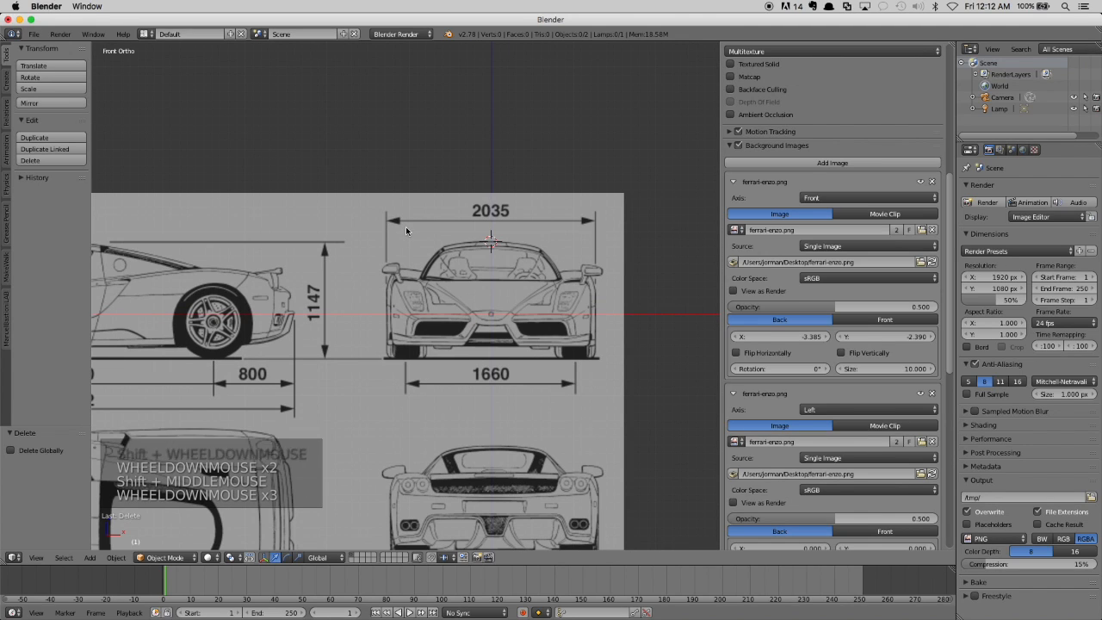
key(ctrl+KP_3)
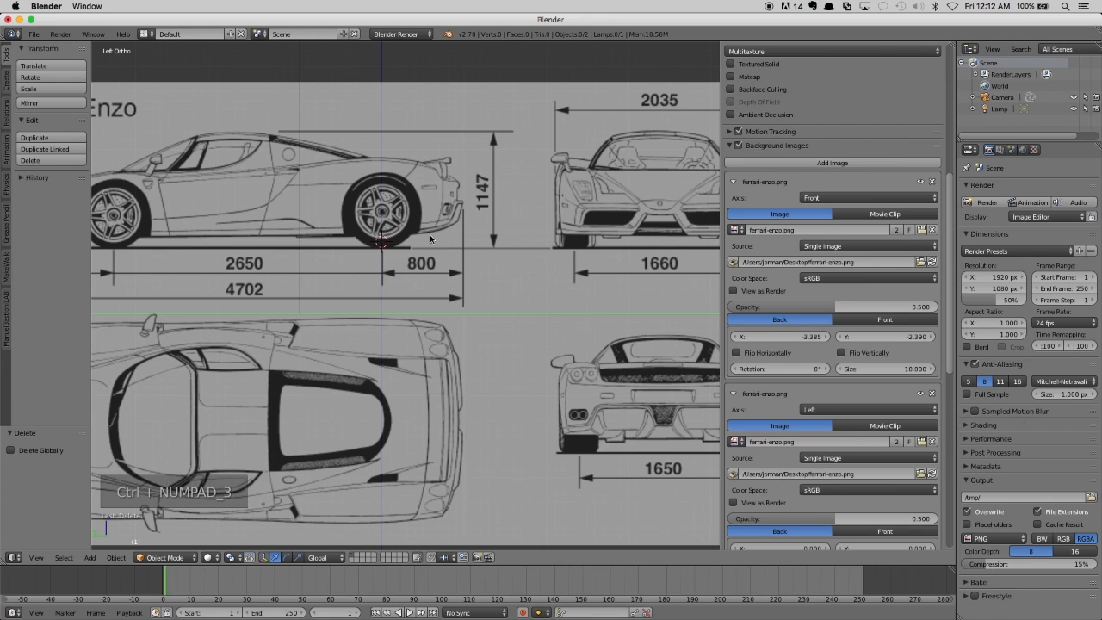
scroll(431, 238, down, 4)
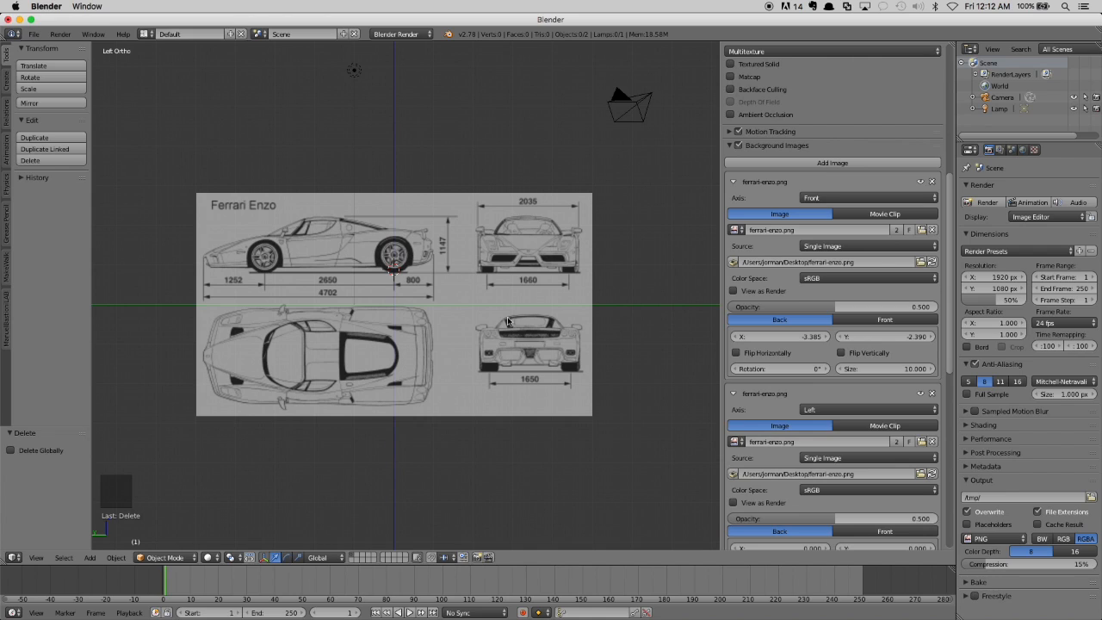
scroll(805, 340, up, 1)
scroll(805, 340, down, 4)
scroll(818, 393, down, 2)
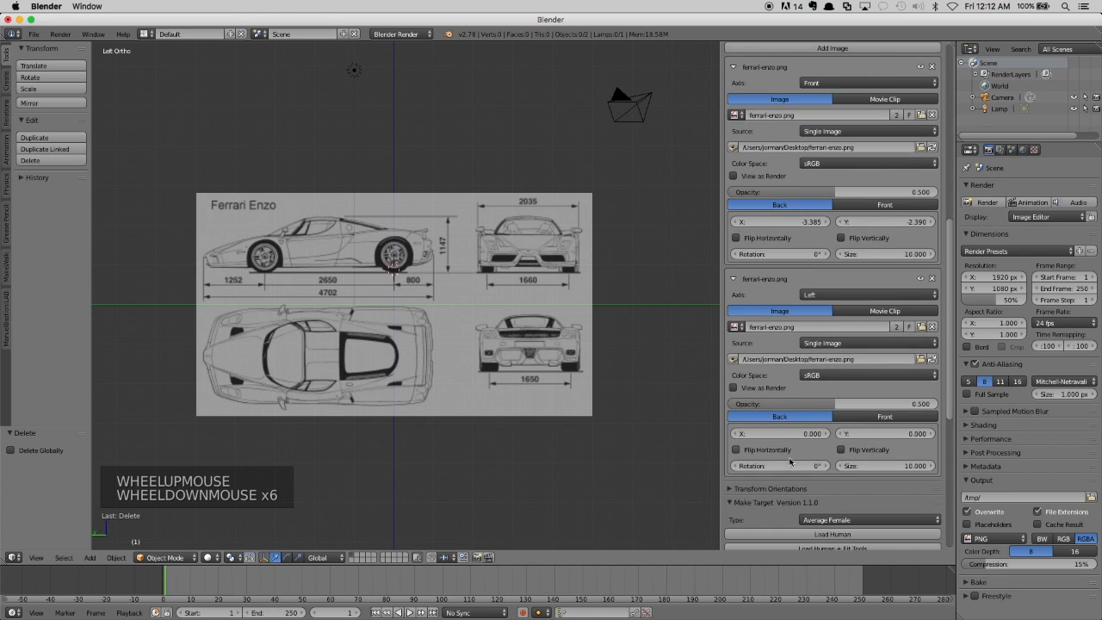
drag(786, 436, 861, 437)
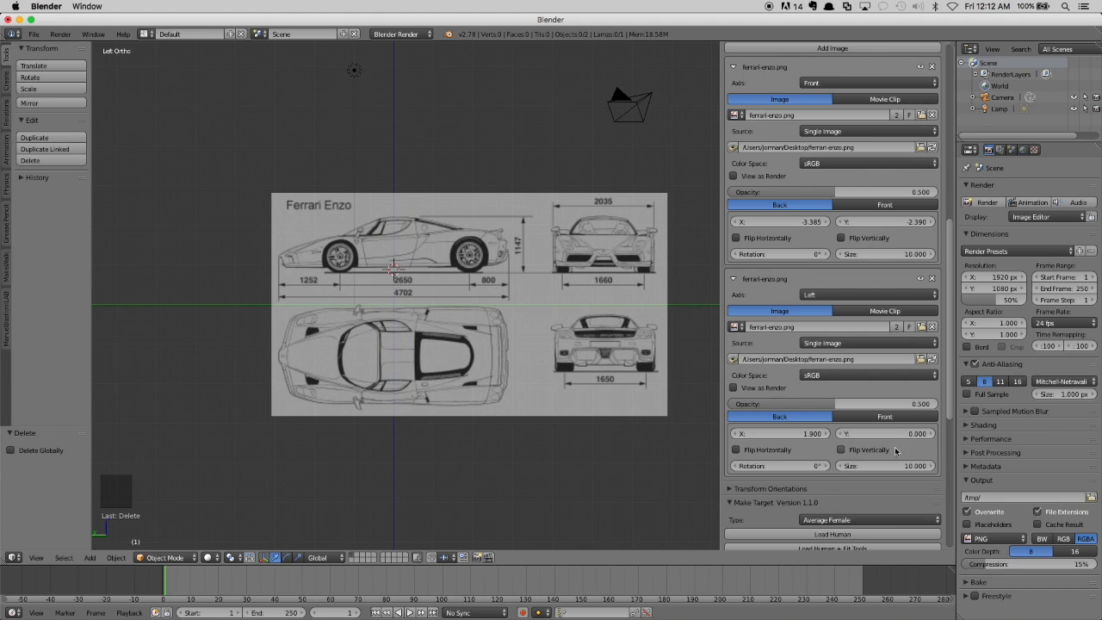
drag(896, 435, 808, 436)
Step: Try X offsets of 1.8 and 1.9 on the Left-axis background image, comparing the side-view roof with the 3D cursor
scroll(410, 307, up, 5)
scroll(410, 307, up, 1)
shift+middle_drag(410, 307, 422, 323)
scroll(422, 324, up, 3)
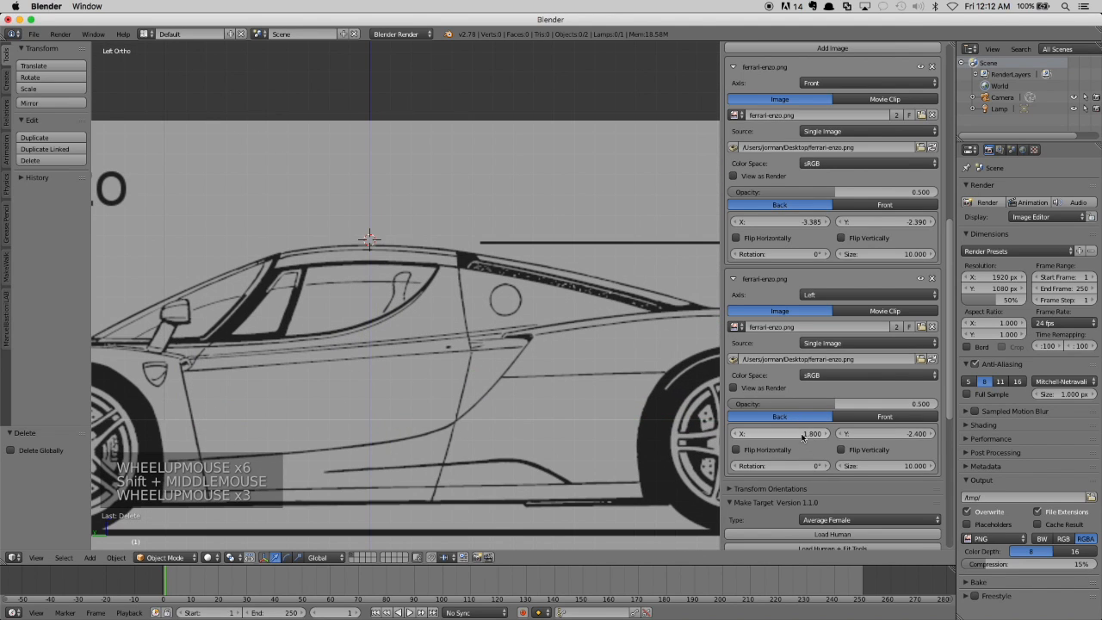
click(801, 437)
drag(802, 437, 739, 437)
click(829, 434)
click(829, 435)
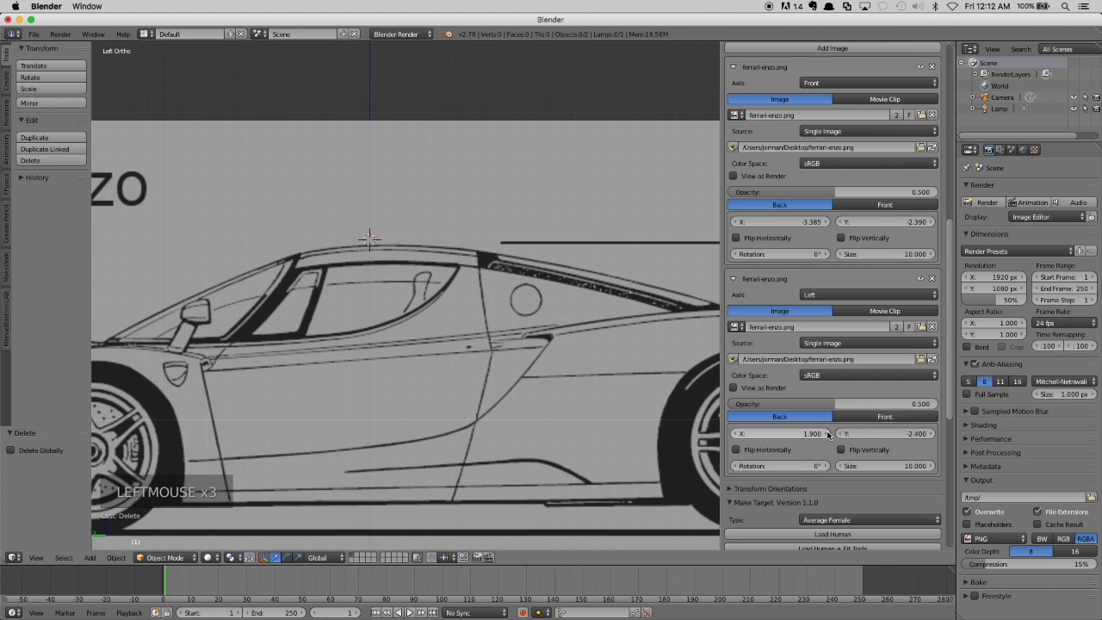
Step: Try X offsets of 1.77 and 1.7 on the Left-axis background image
click(810, 433)
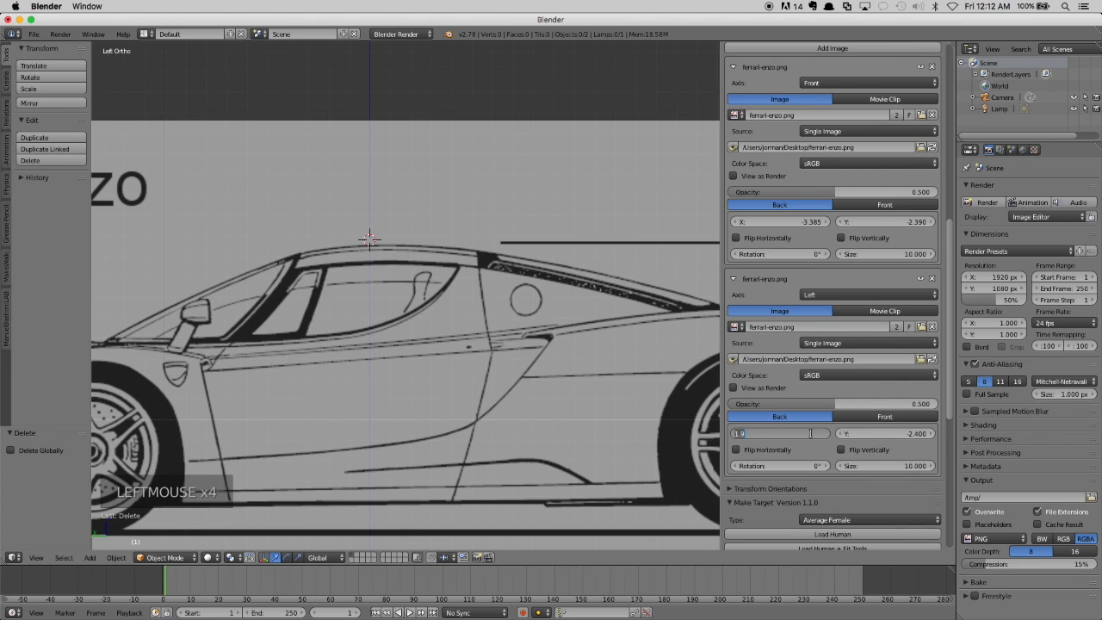
text(1.77)
key(Return)
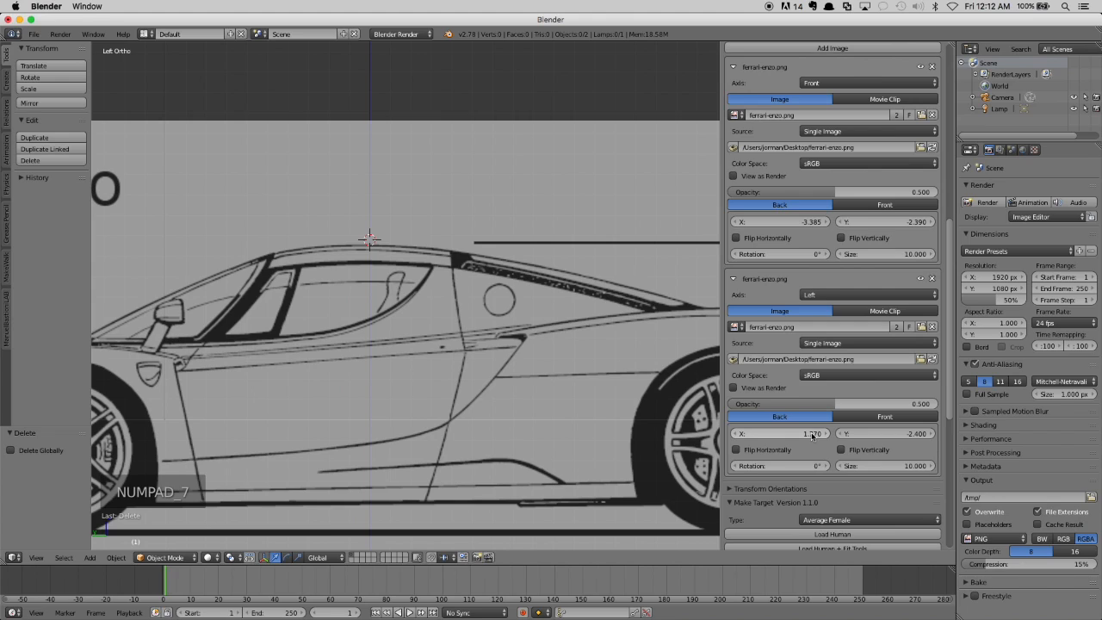
click(811, 434)
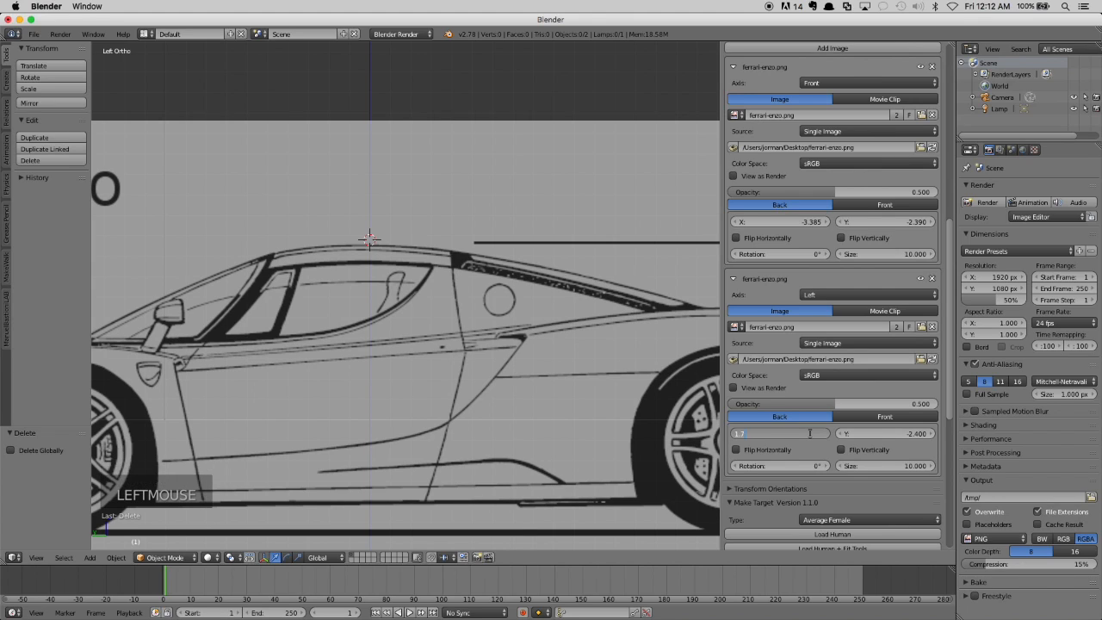
text(1.7)
key(Return)
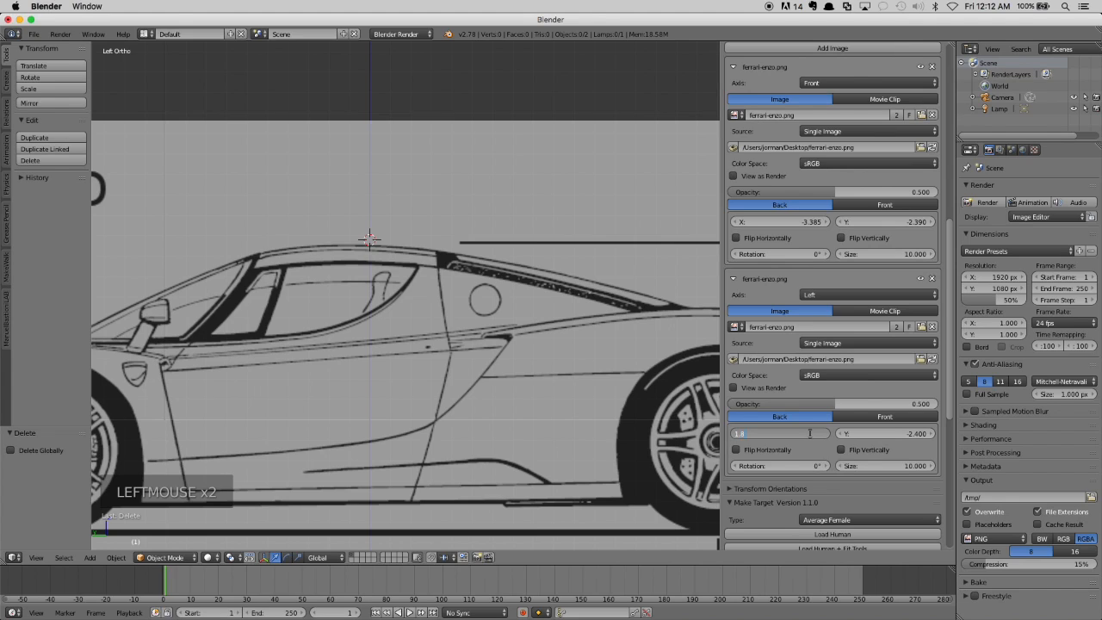
Step: Try X offsets of 1.87, 1.85 and 1.88 on the Left-axis background image
key(Return)
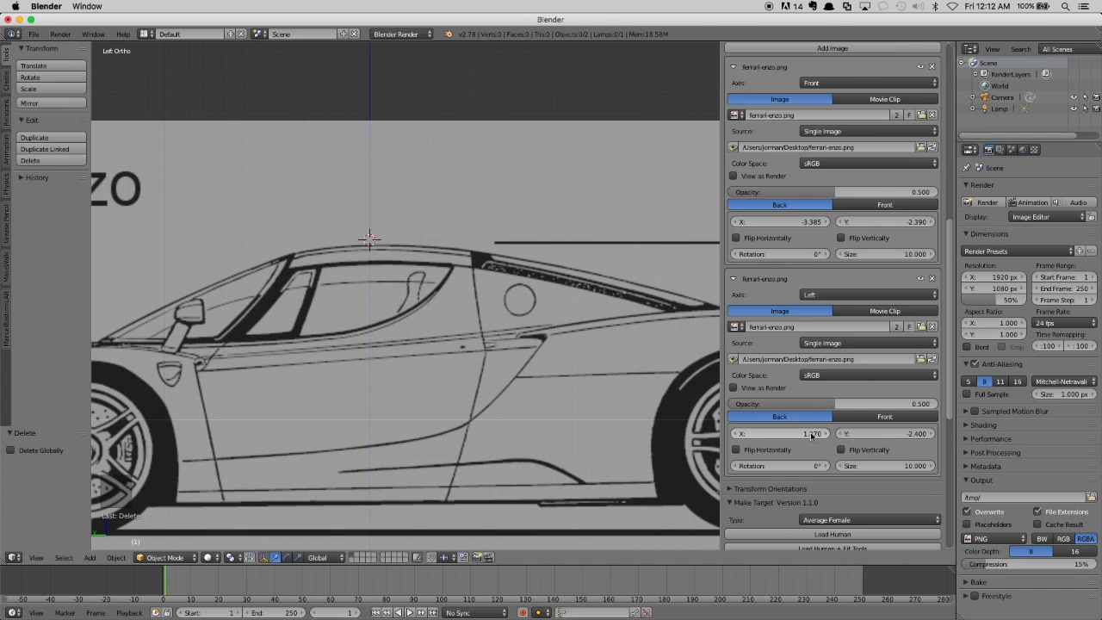
click(811, 435)
text(1.8)
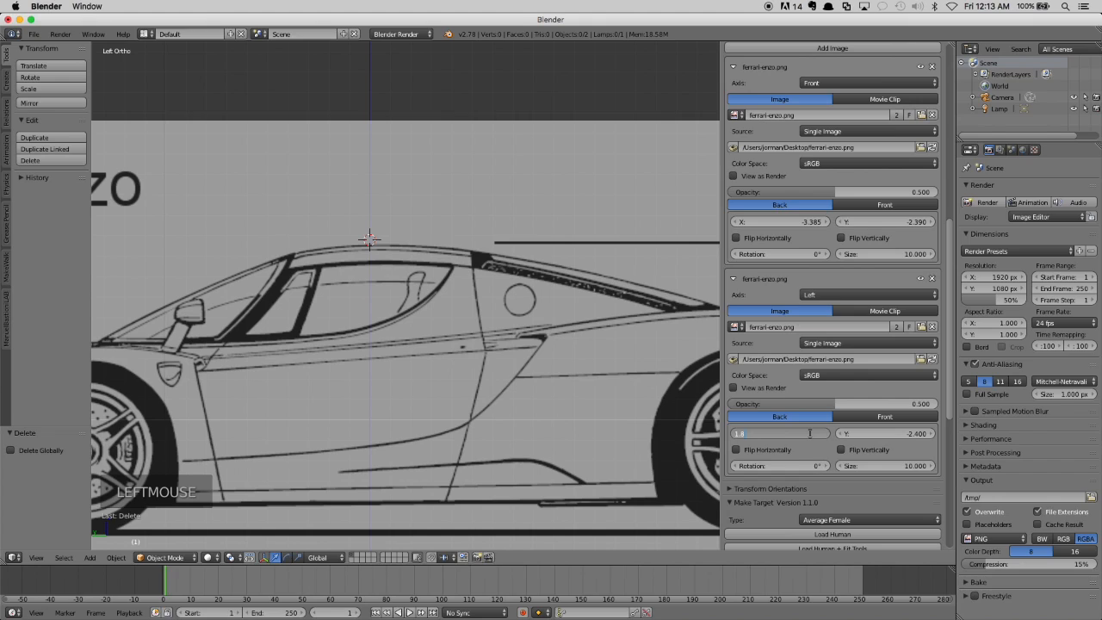
key(Return)
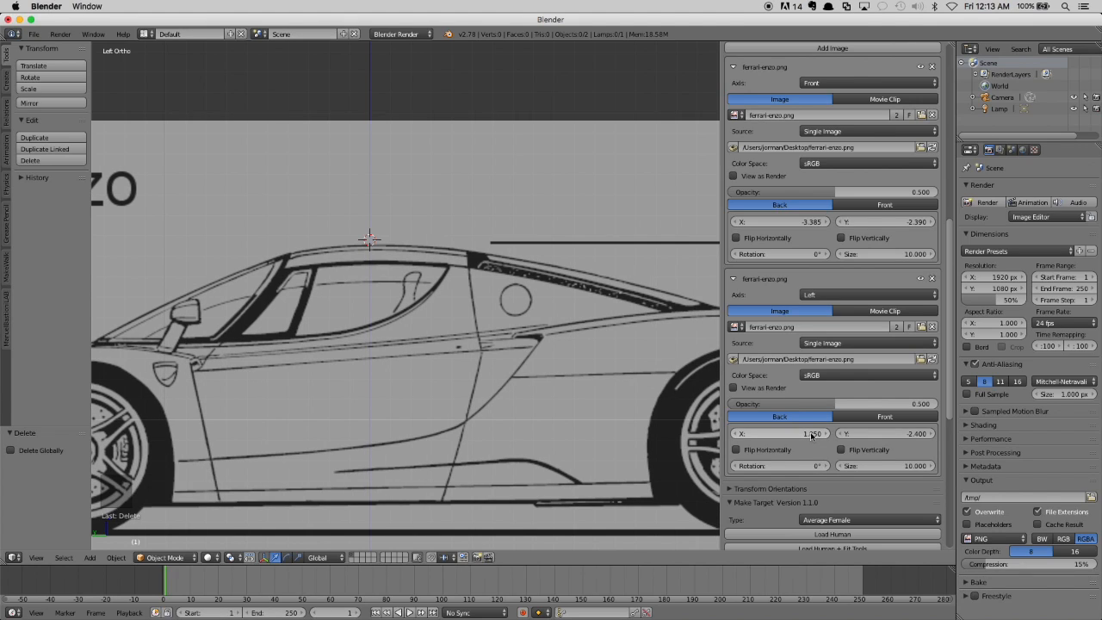
click(810, 434)
text(1.88)
key(Return)
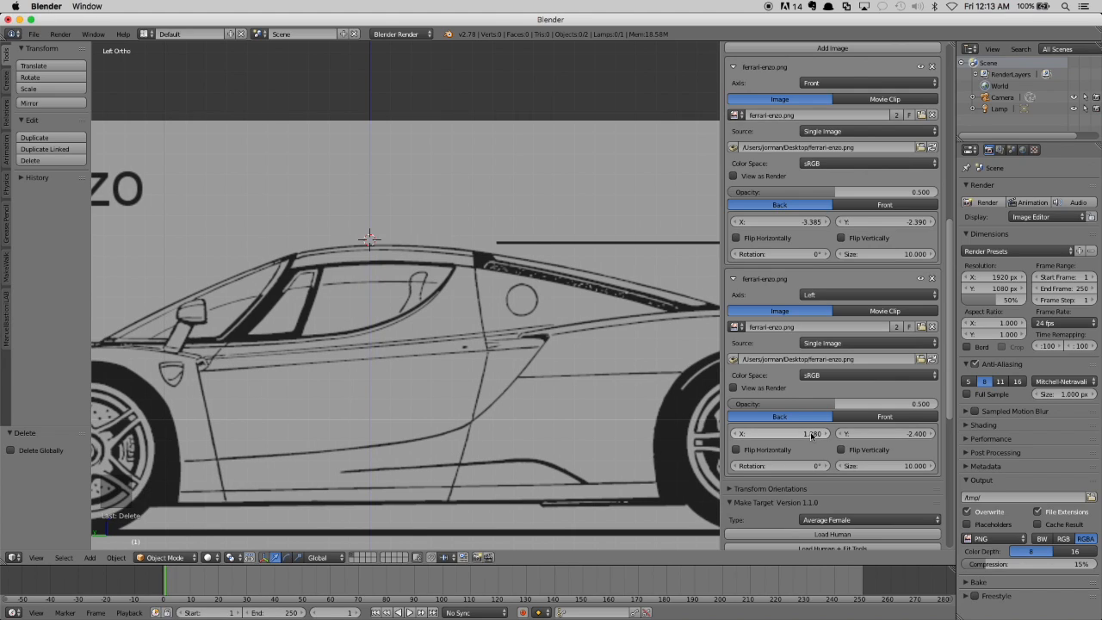
Step: Set the Left-axis background image's X offset to 1.84
click(810, 434)
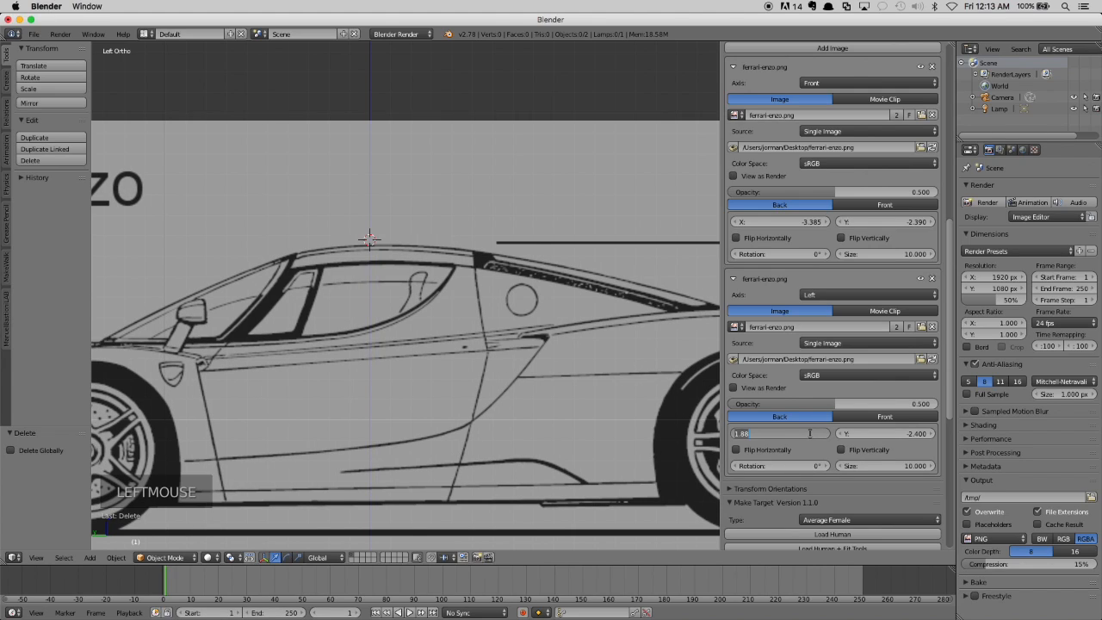
text(1.84)
key(Return)
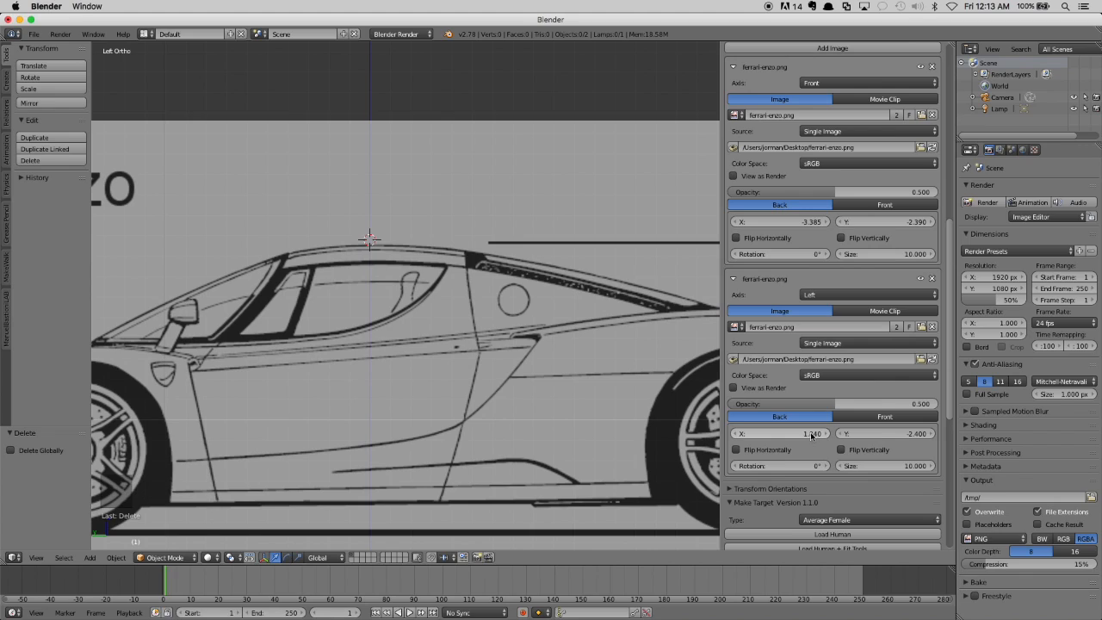
Step: Try Y offsets of -2.41 and -2.39 on the Left-axis background image
click(898, 436)
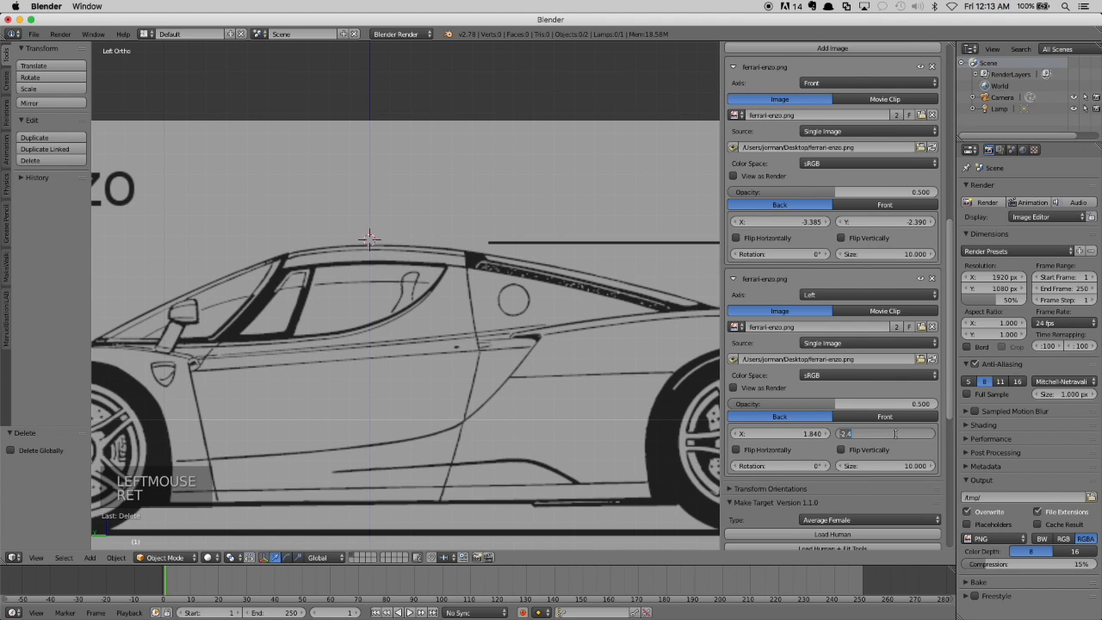
key(Return)
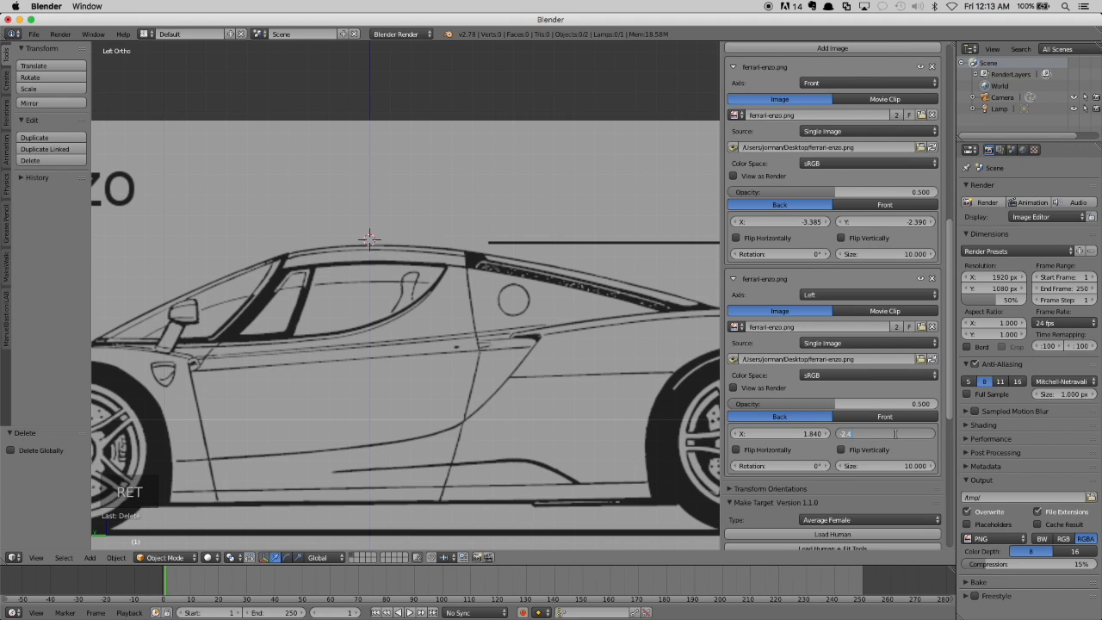
key(Left)
key(Right)
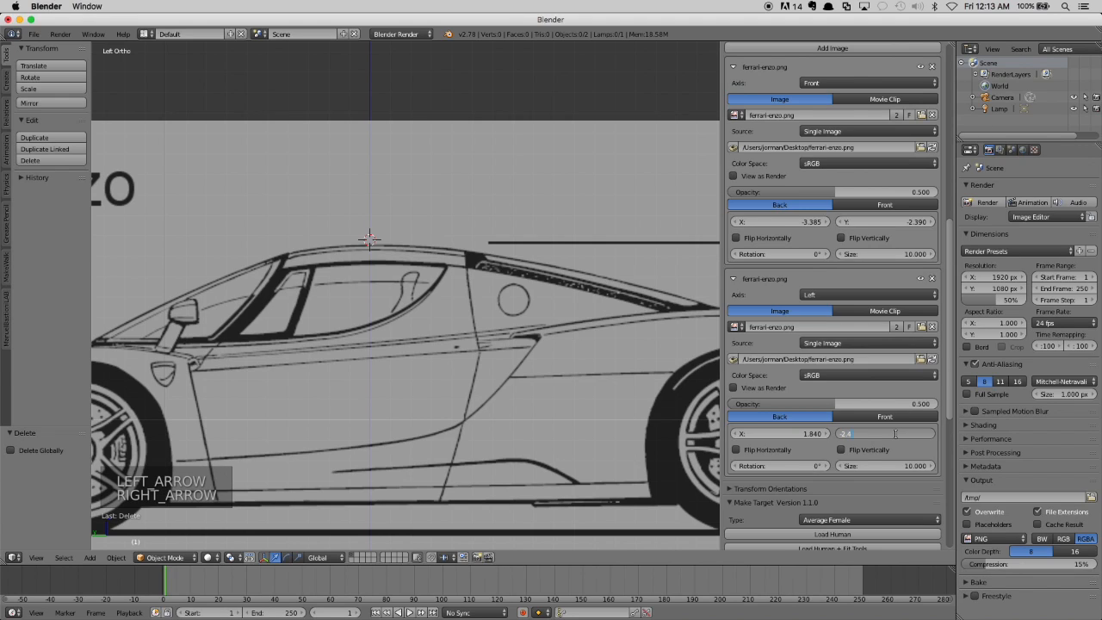
text(1)
key(Return)
click(896, 434)
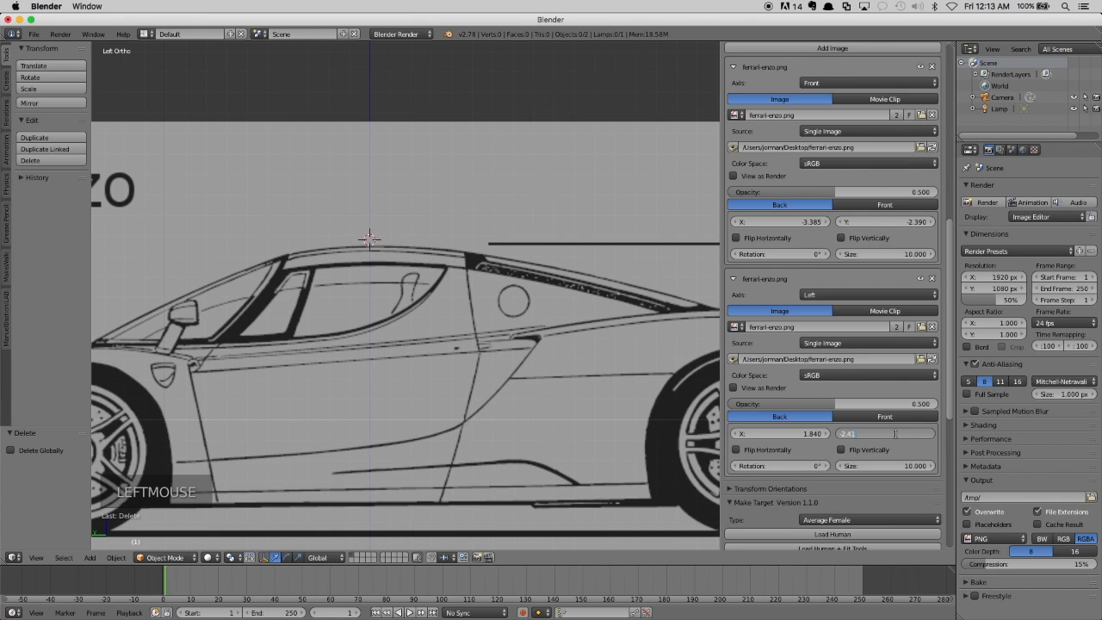
key(BackSpace)
key(BackSpace)
text(39)
key(Return)
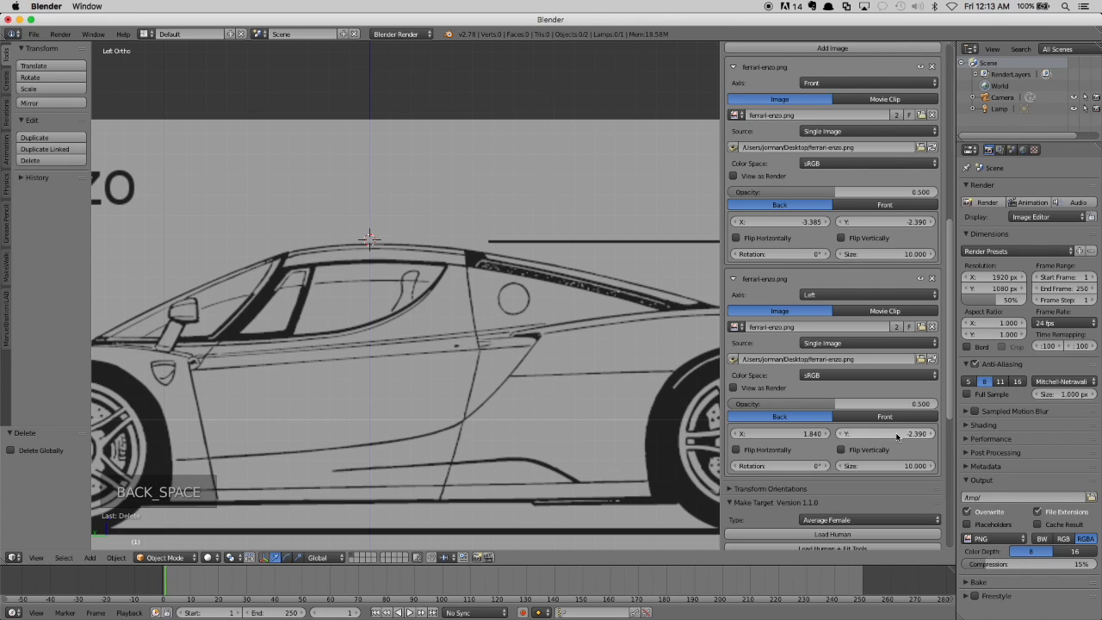
Step: Set the Left-axis background image's Y offset to -2.35 to match the roof with the 3D cursor
click(896, 435)
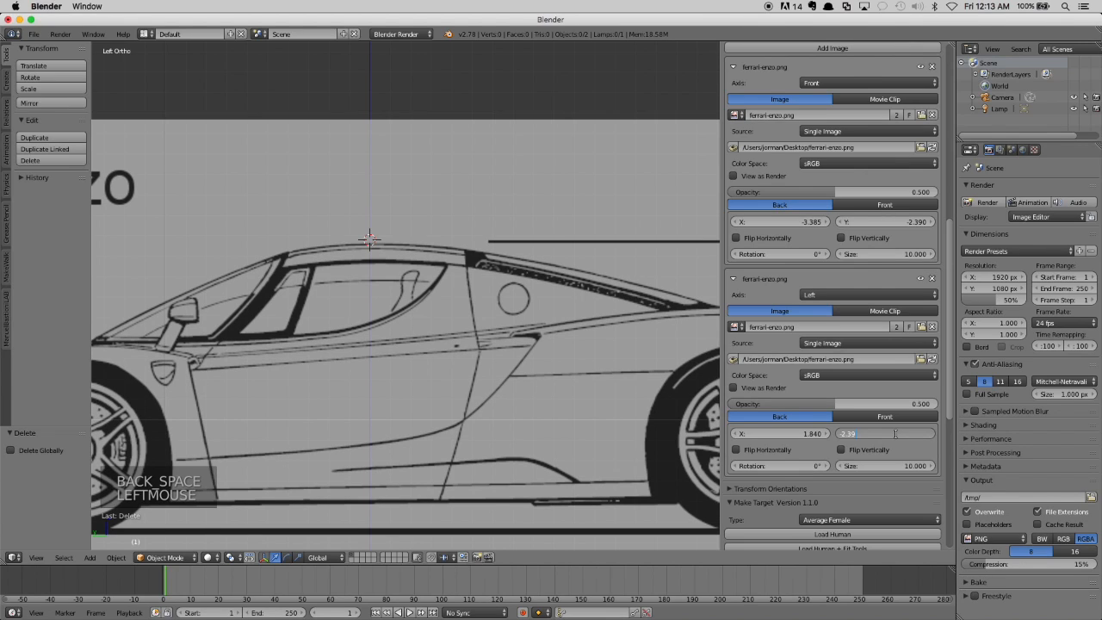
text(-2.35)
key(Return)
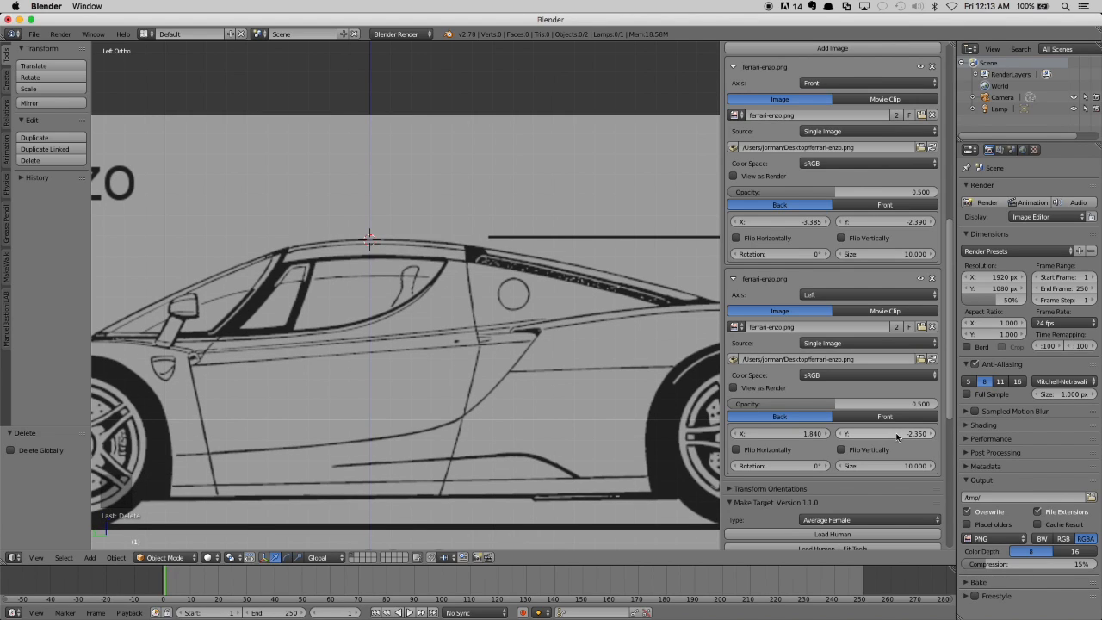
Step: Examine the whole blueprint in the left view, checking the side drawing's position against the 3D cursor and the axes
scroll(462, 269, down, 4)
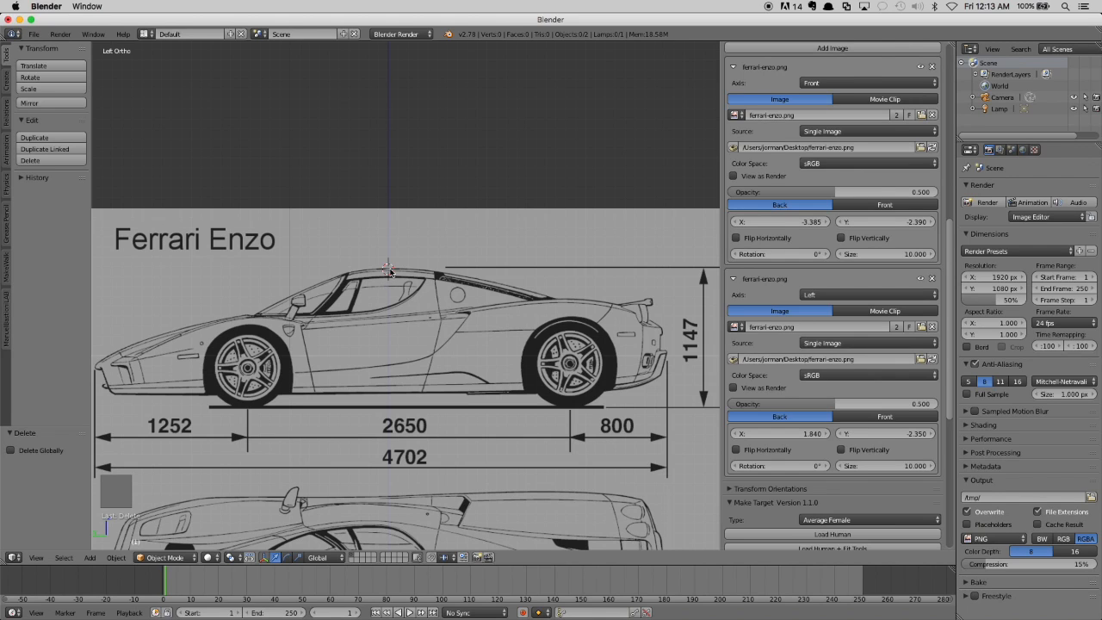
scroll(390, 273, down, 1)
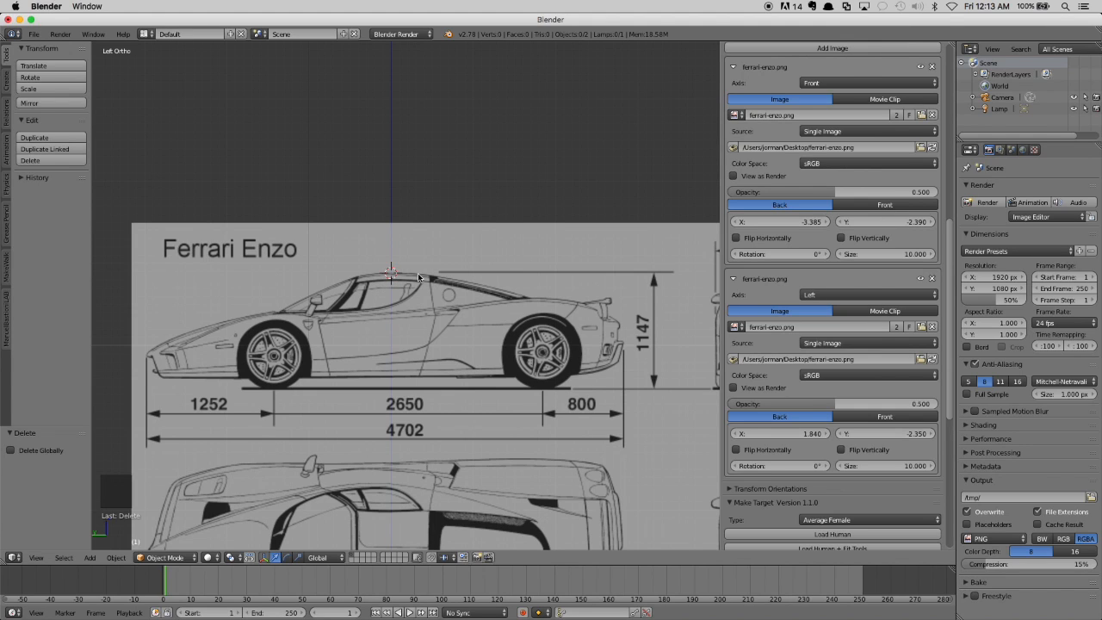
scroll(419, 276, down, 3)
shift+middle_drag(589, 291, 552, 295)
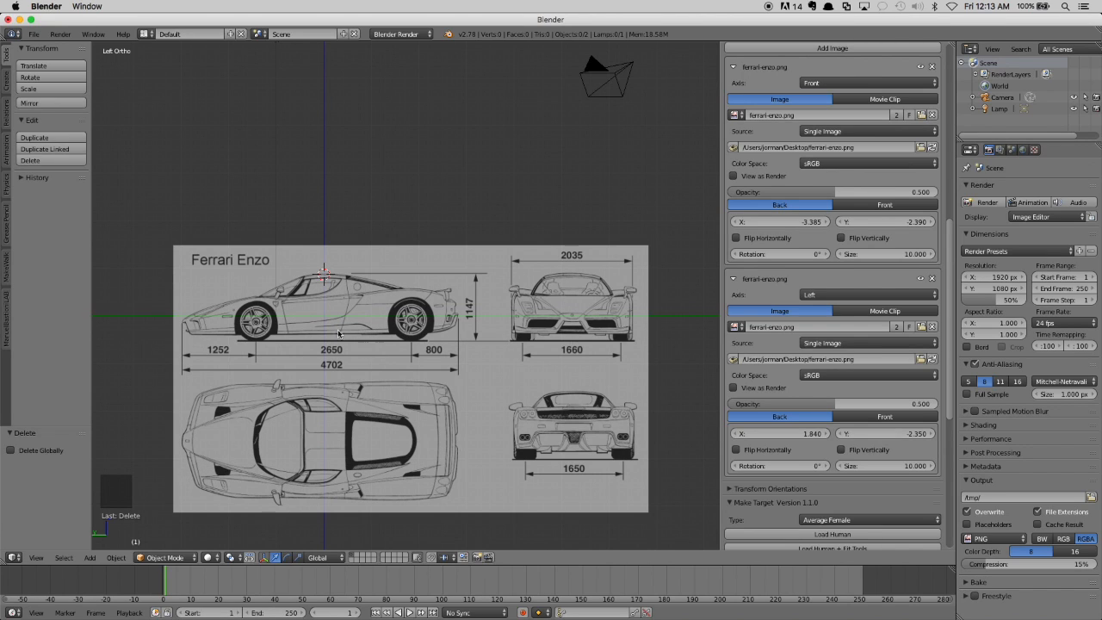
shift+middle_drag(310, 331, 329, 351)
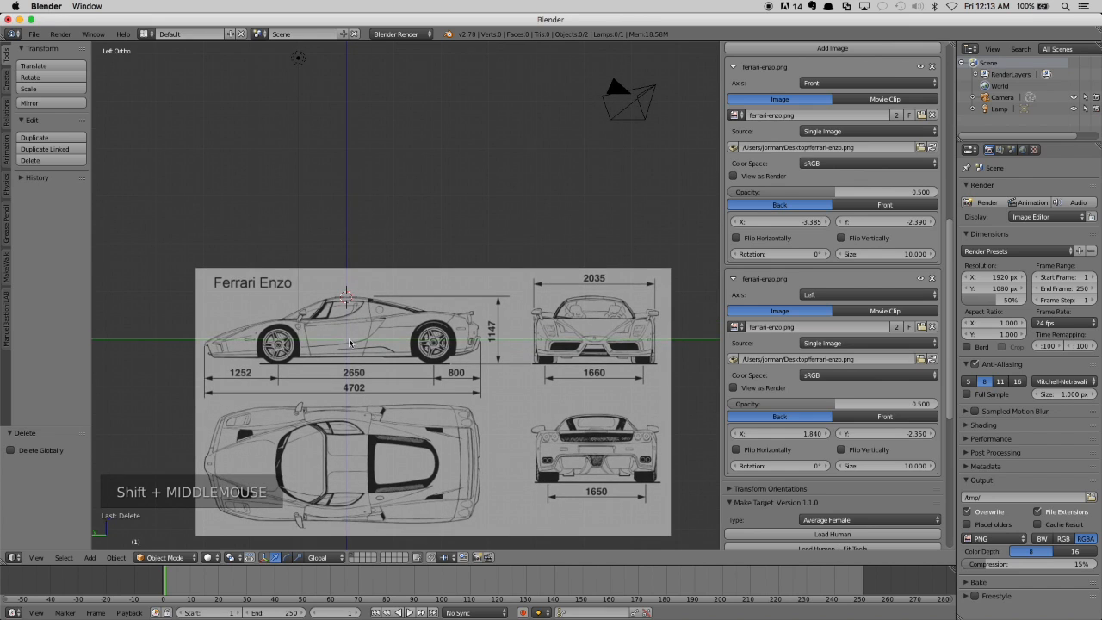
scroll(349, 342, up, 3)
scroll(349, 343, down, 3)
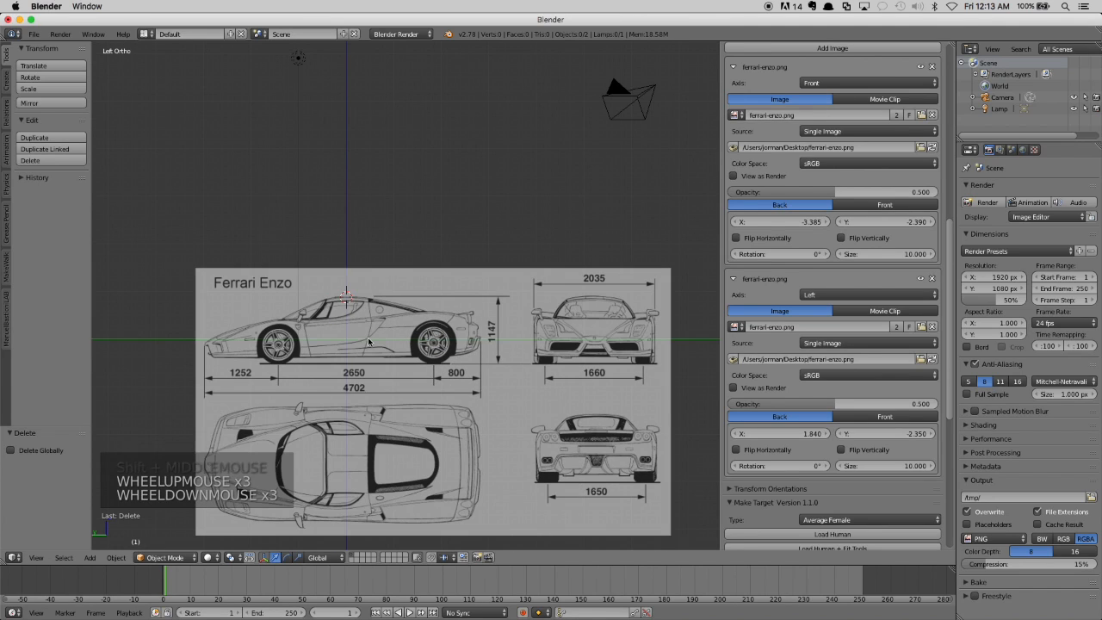
Step: Add a third background image using the already loaded ferrari-enzo.png and assign it to the Back axis
shift+middle_drag(370, 341, 348, 297)
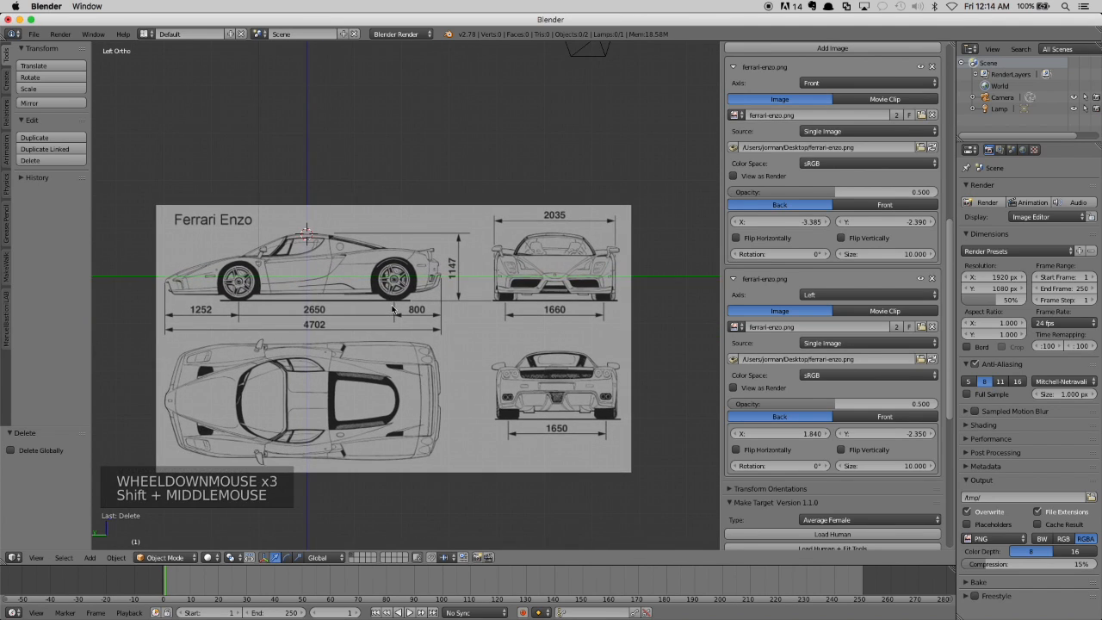
scroll(350, 311, up, 1)
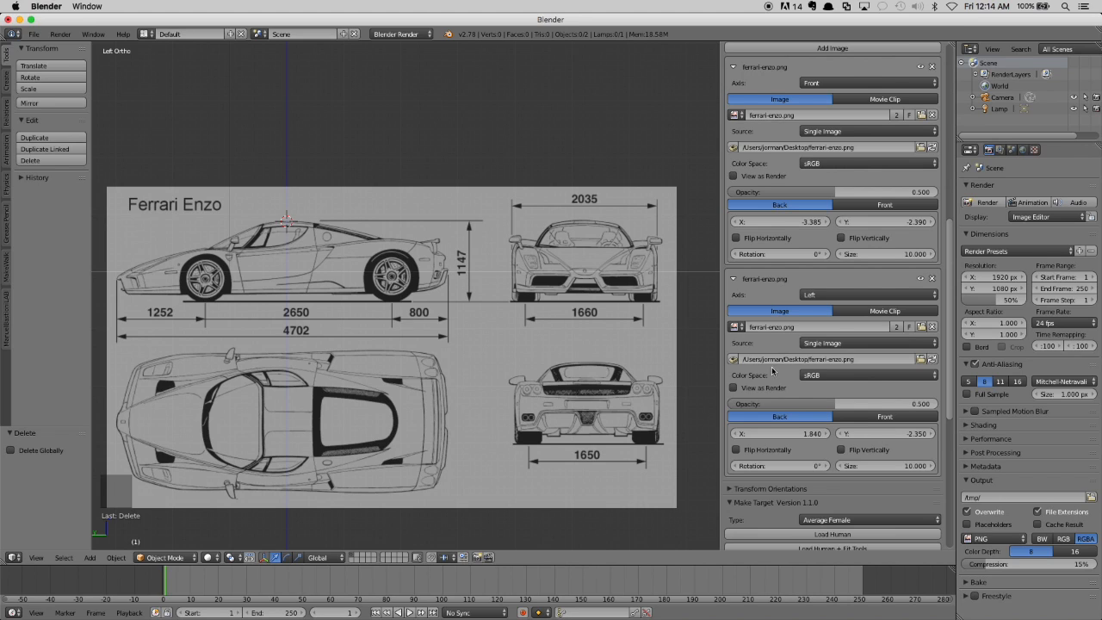
scroll(801, 368, down, 2)
scroll(807, 363, up, 3)
scroll(810, 353, up, 1)
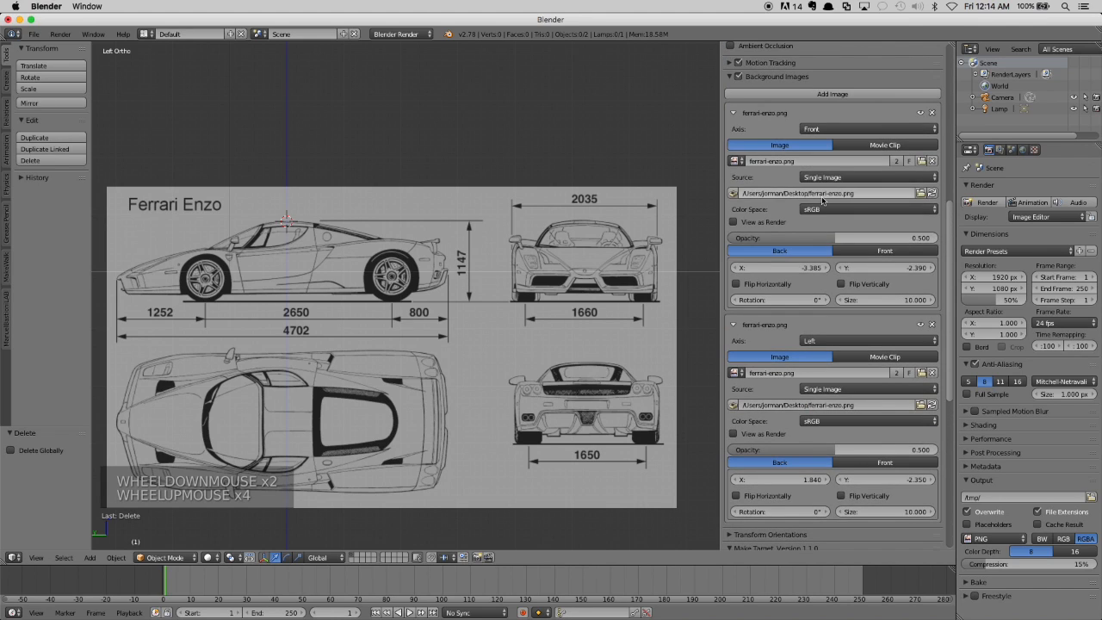
click(817, 96)
scroll(855, 369, down, 6)
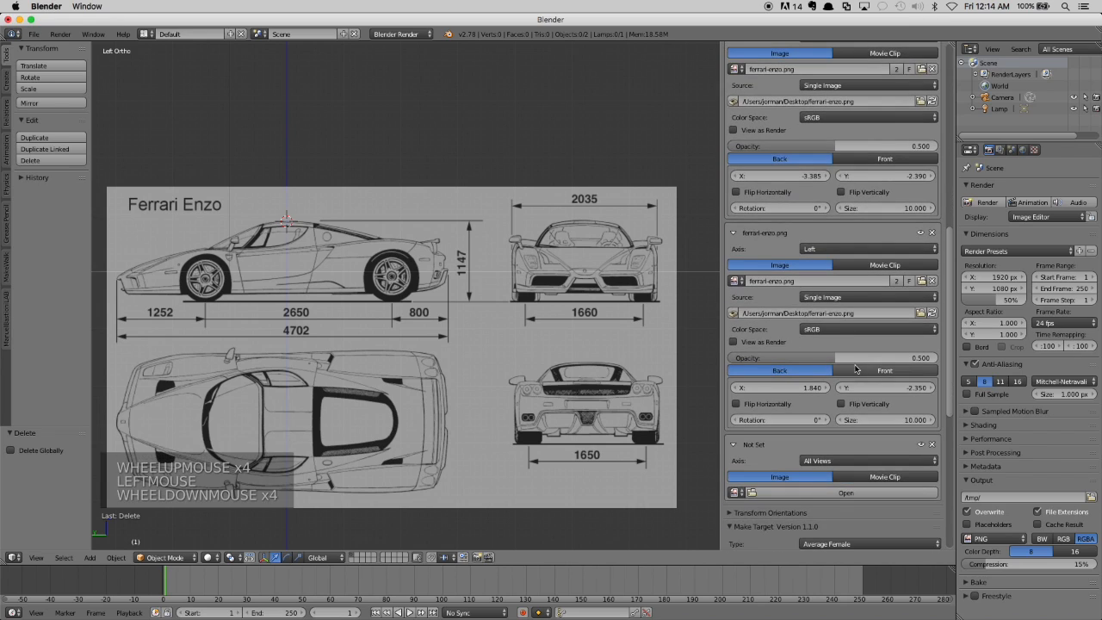
scroll(855, 368, down, 2)
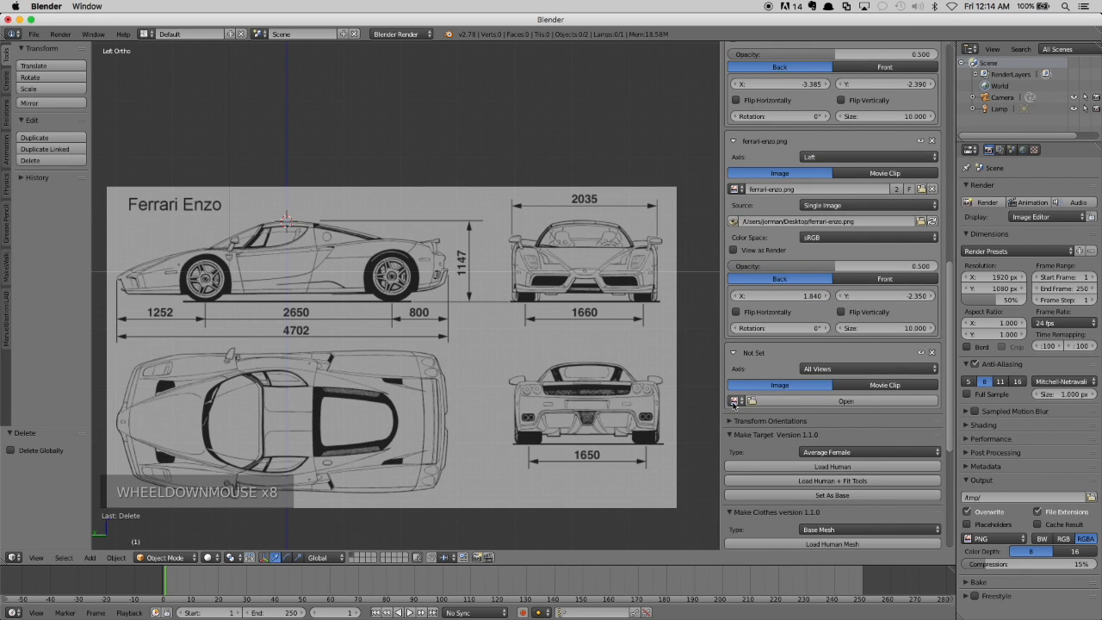
click(734, 402)
click(767, 420)
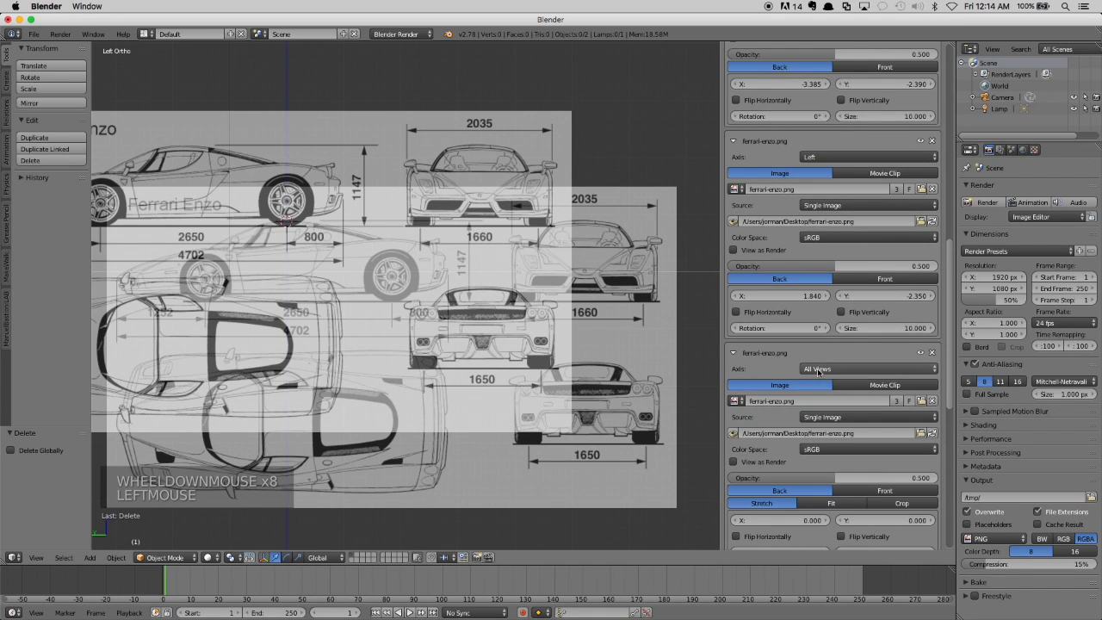
click(832, 370)
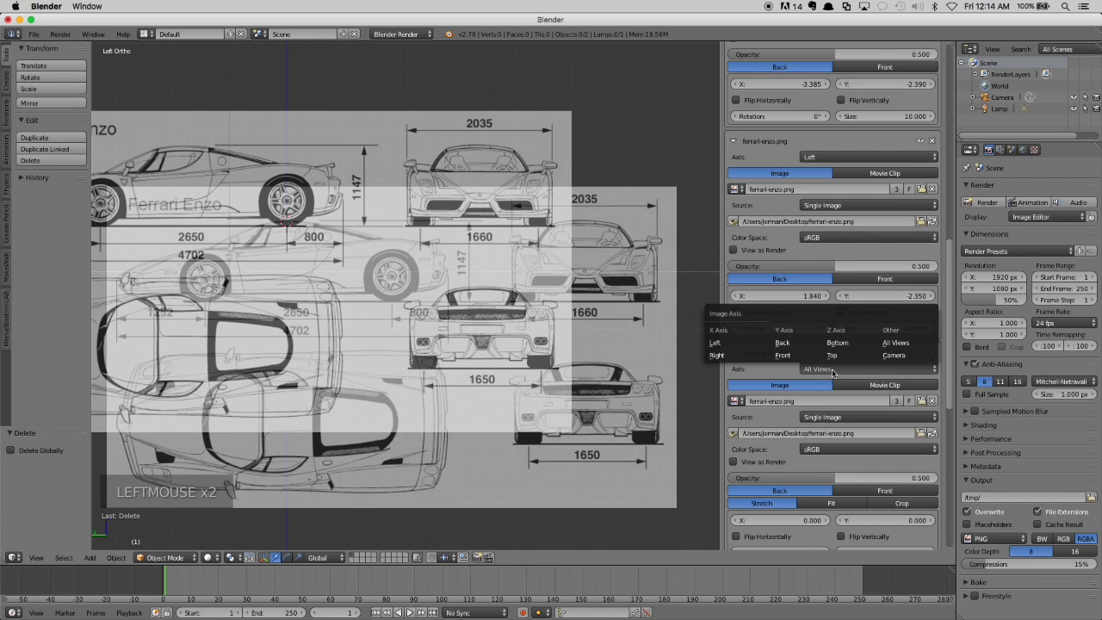
click(809, 345)
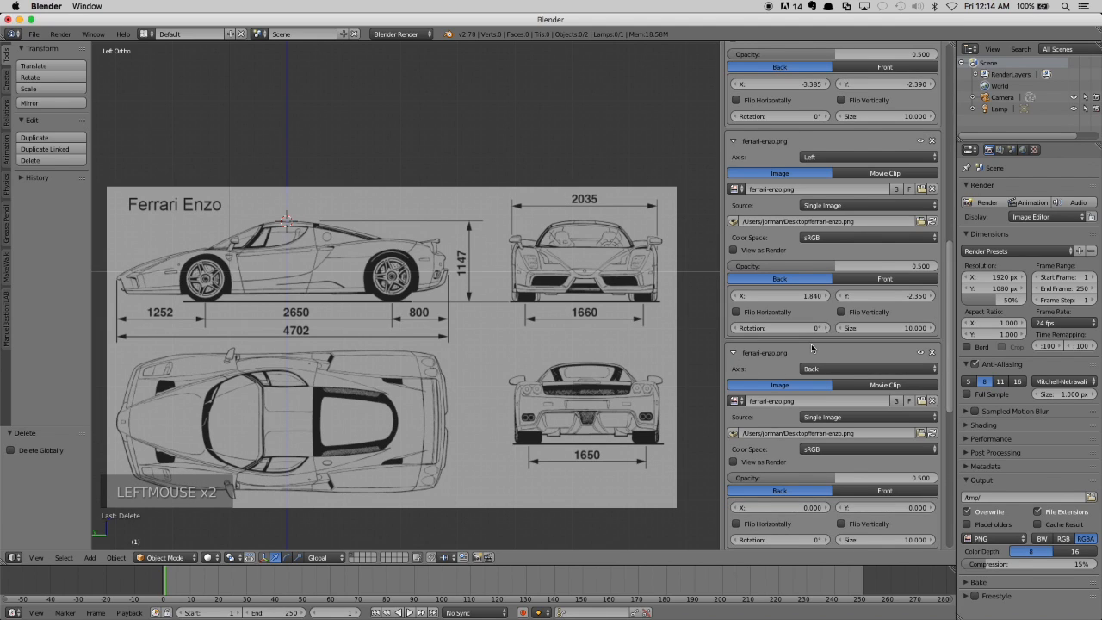
Step: In the back orthographic view, set the Back-axis background image's offsets to X -3.4 and Y 2
scroll(853, 363, down, 3)
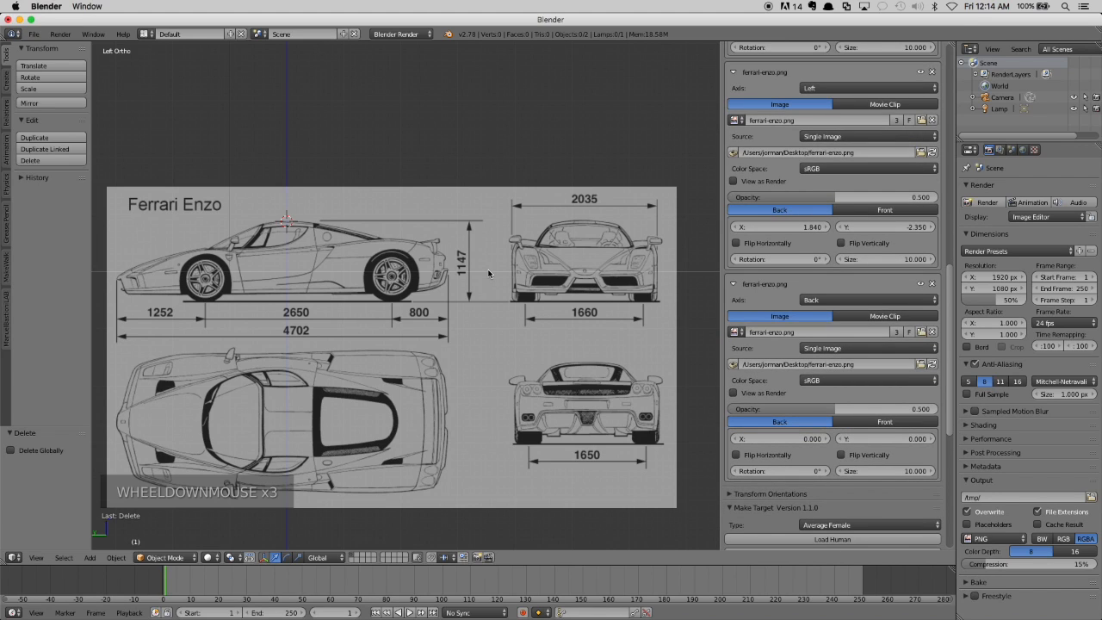
key(KP_1)
scroll(303, 312, up, 1)
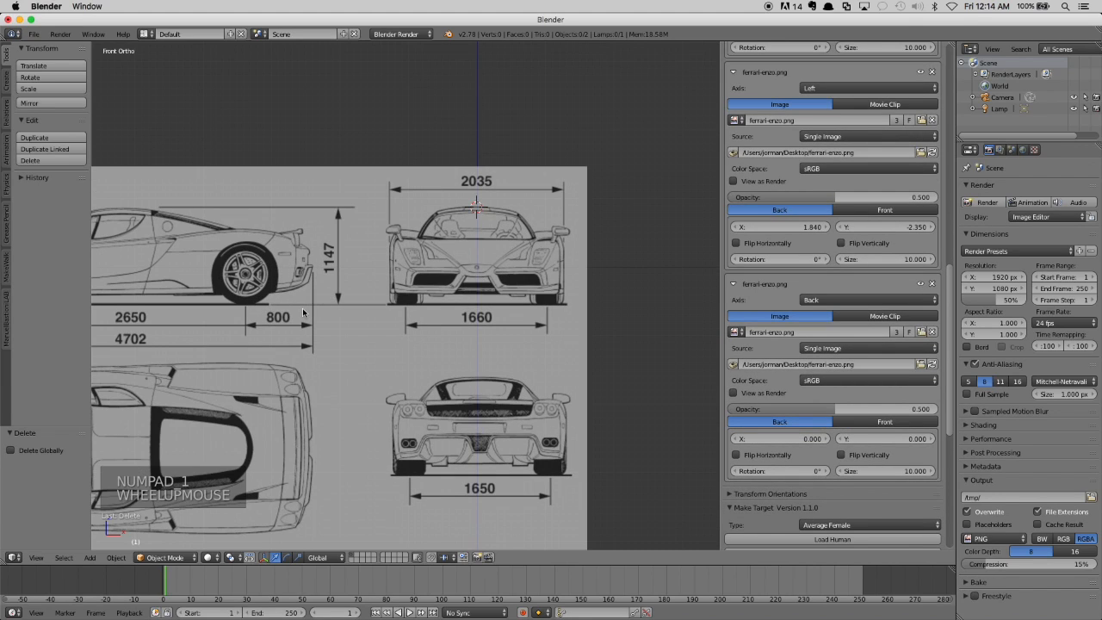
shift+scroll(303, 313, up, 1)
shift+middle_drag(303, 313, 390, 282)
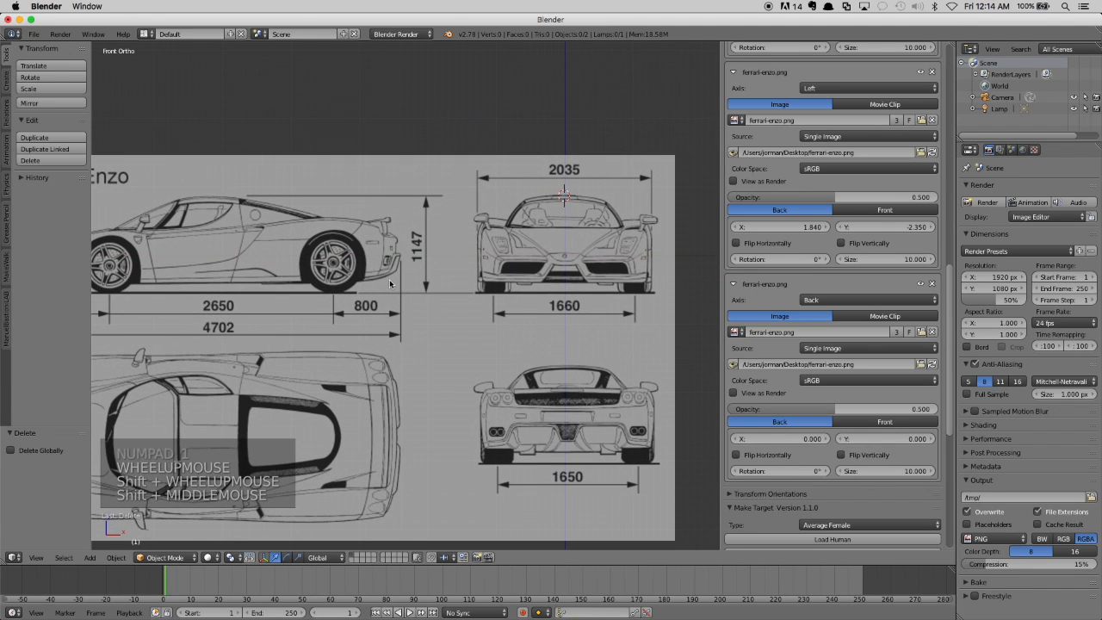
key(ctrl+KP_1)
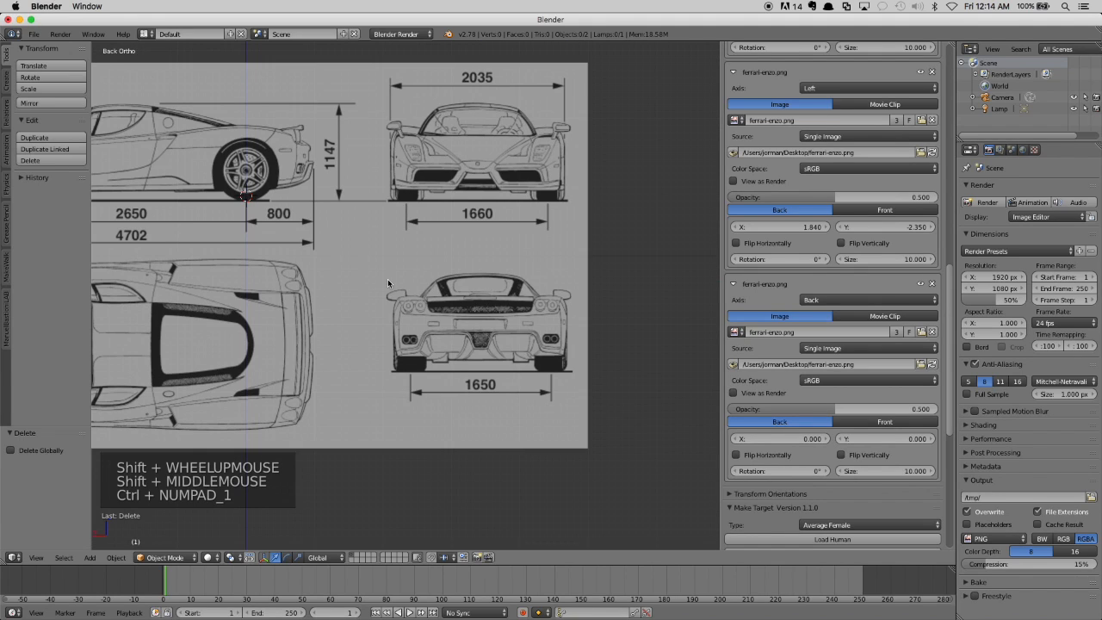
scroll(415, 297, down, 3)
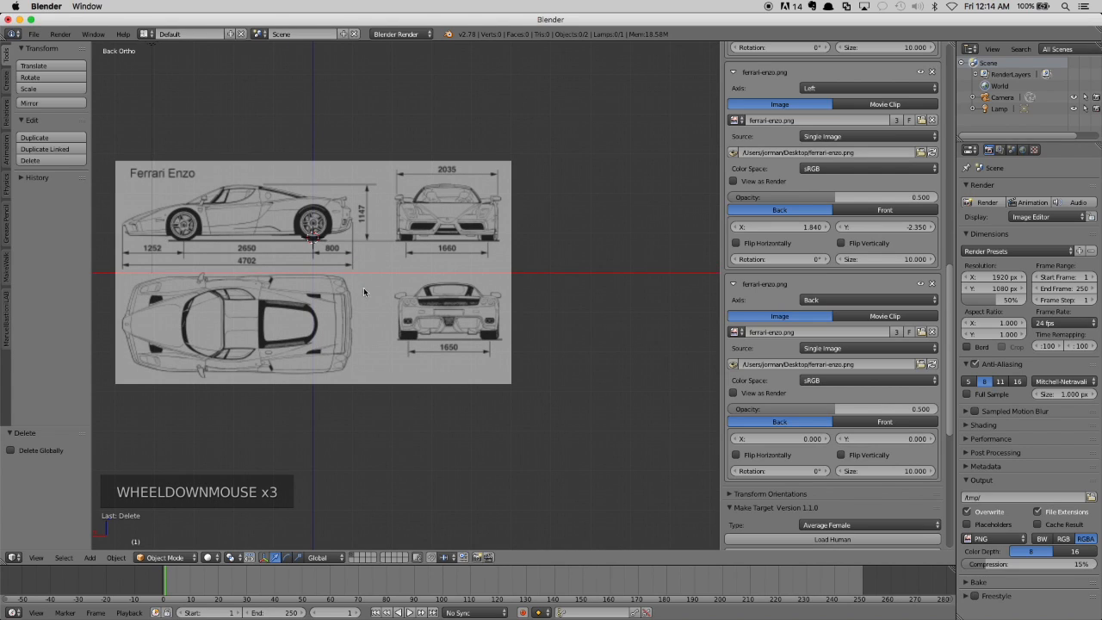
drag(788, 439, 718, 438)
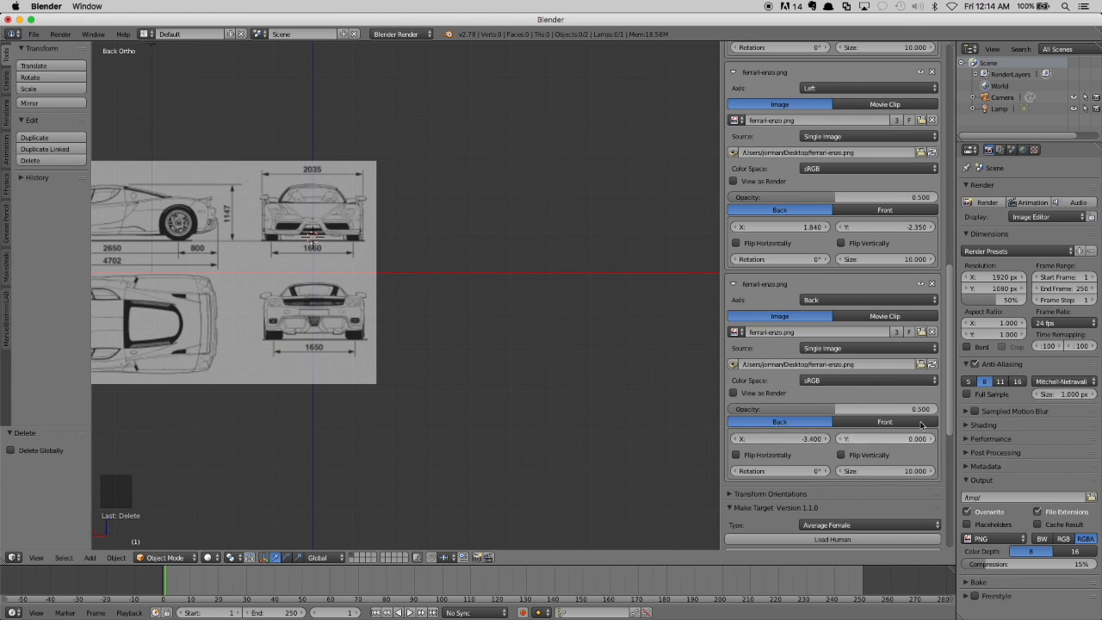
drag(879, 439, 938, 439)
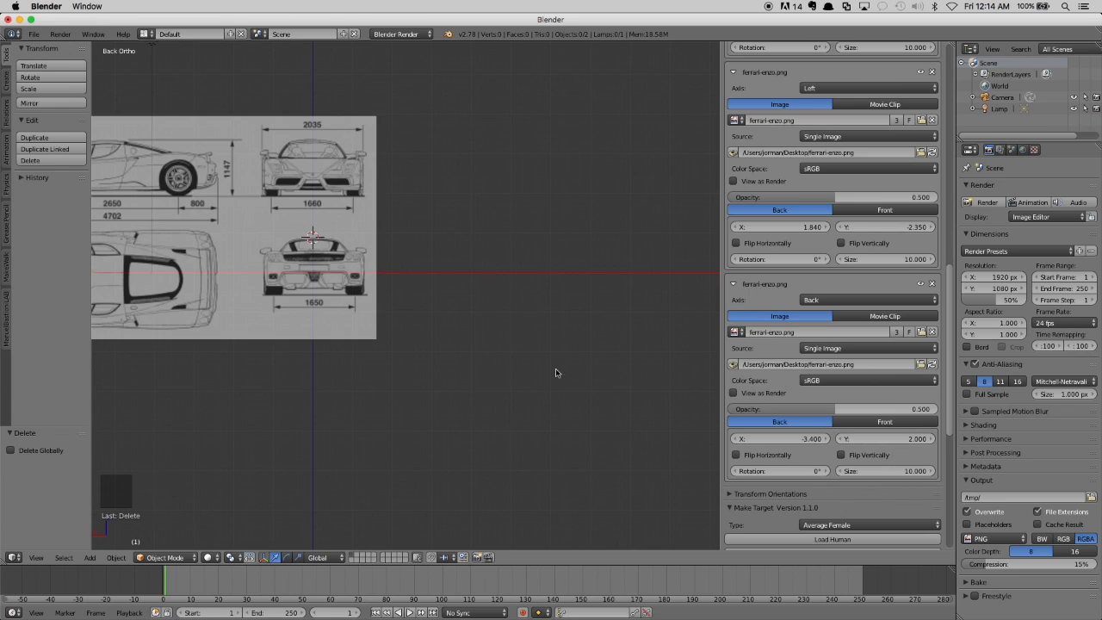
Step: Try X offsets of -3.5 and -3.45 on the Back-axis background image, comparing the rear drawing with the vertical axis
scroll(327, 232, up, 4)
shift+middle_drag(405, 366, 428, 316)
scroll(428, 316, up, 3)
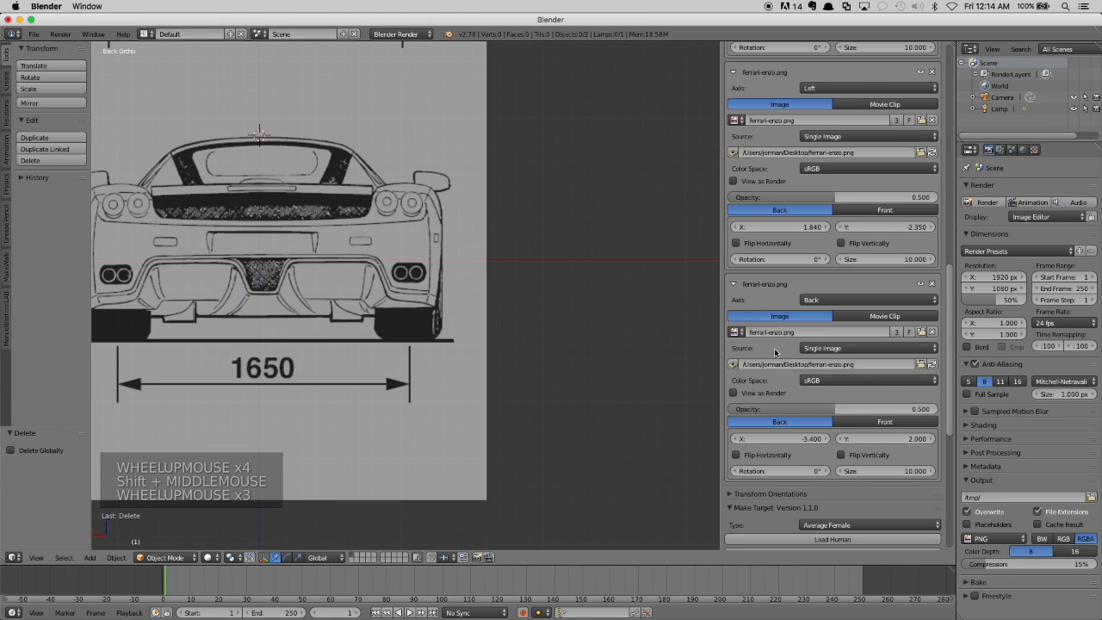
drag(804, 441, 805, 441)
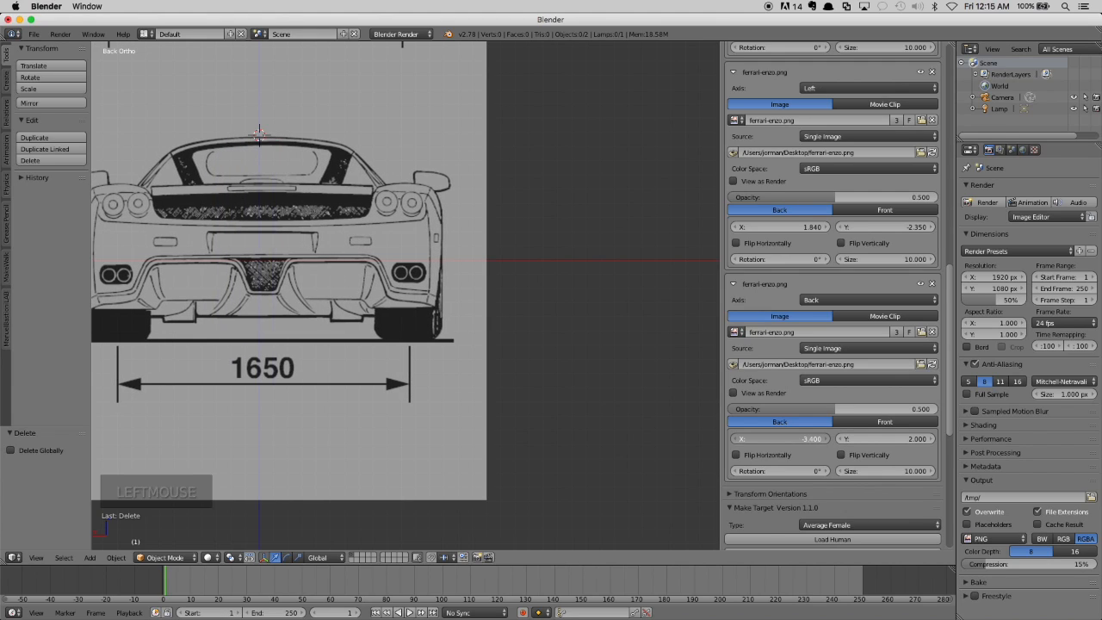
click(734, 440)
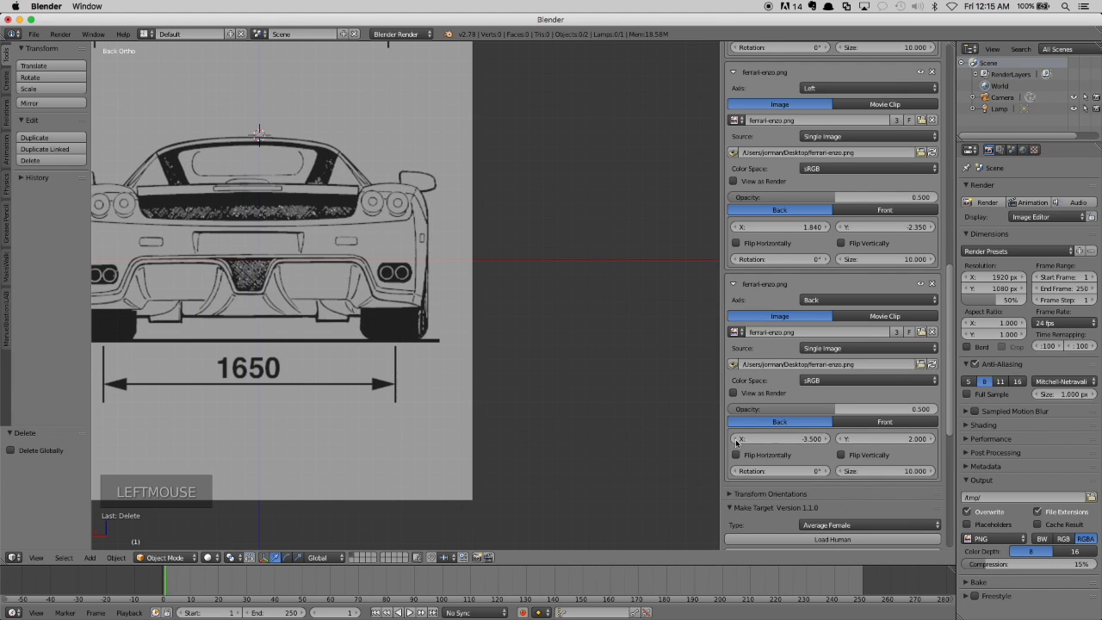
double_click(781, 440)
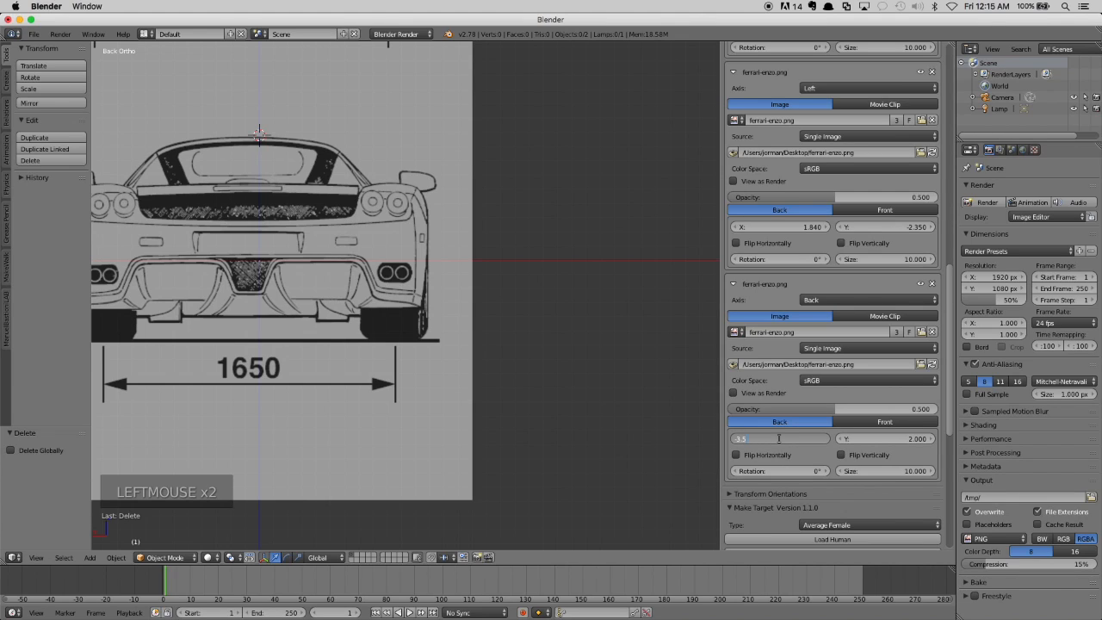
text(-3.45)
key(Return)
Step: Try X offsets of -3.46 and -3.44 on the Back-axis background image
click(781, 440)
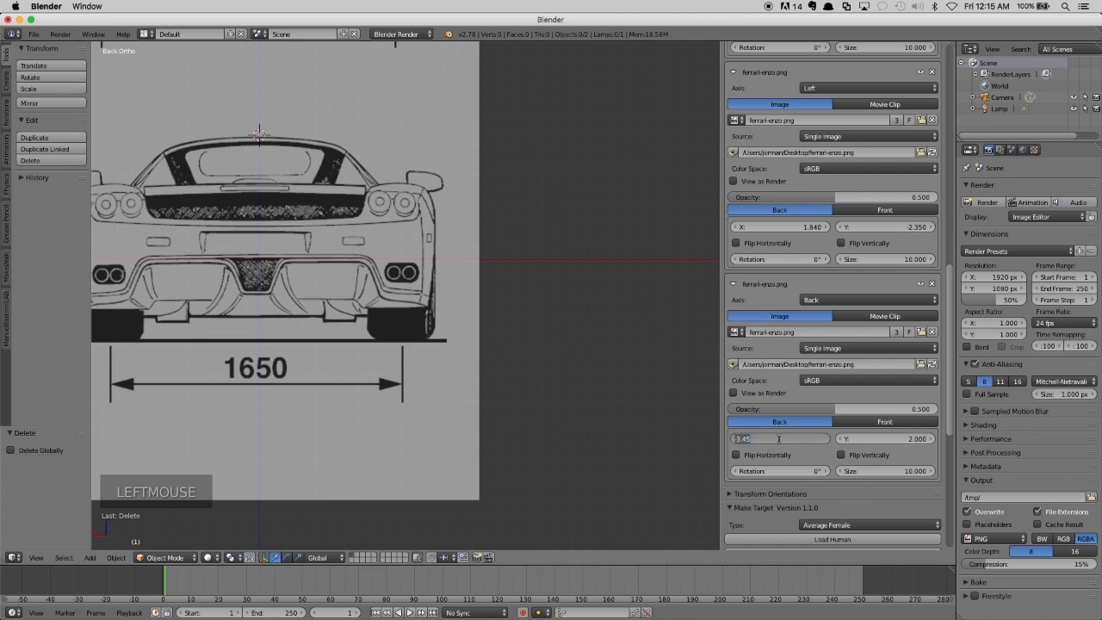
text(-3.46)
key(Return)
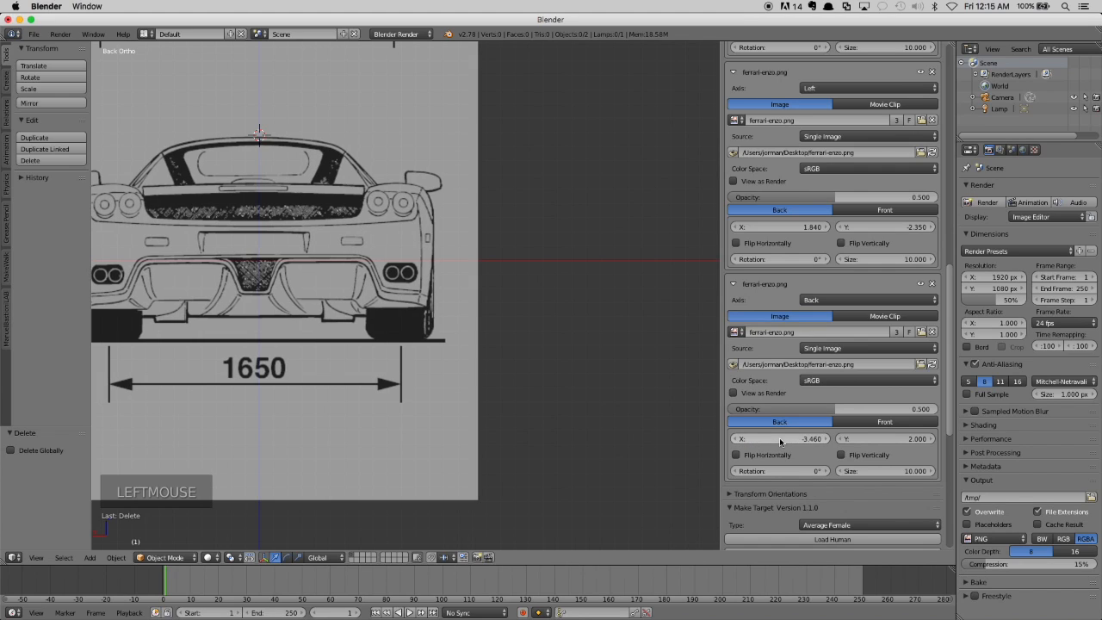
click(780, 440)
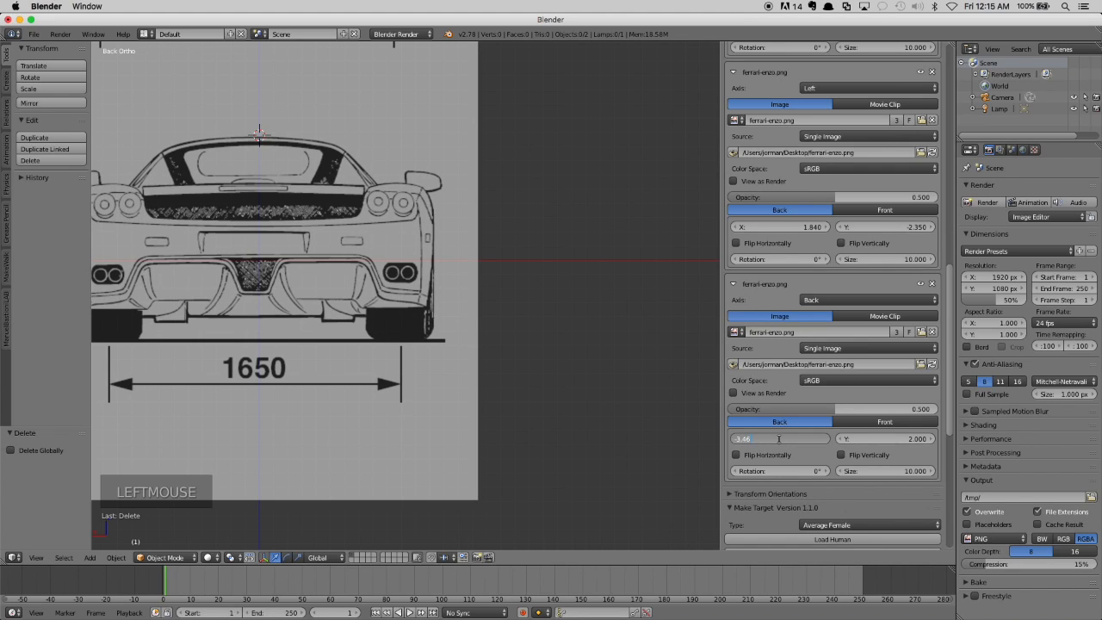
text(-3.44)
key(Return)
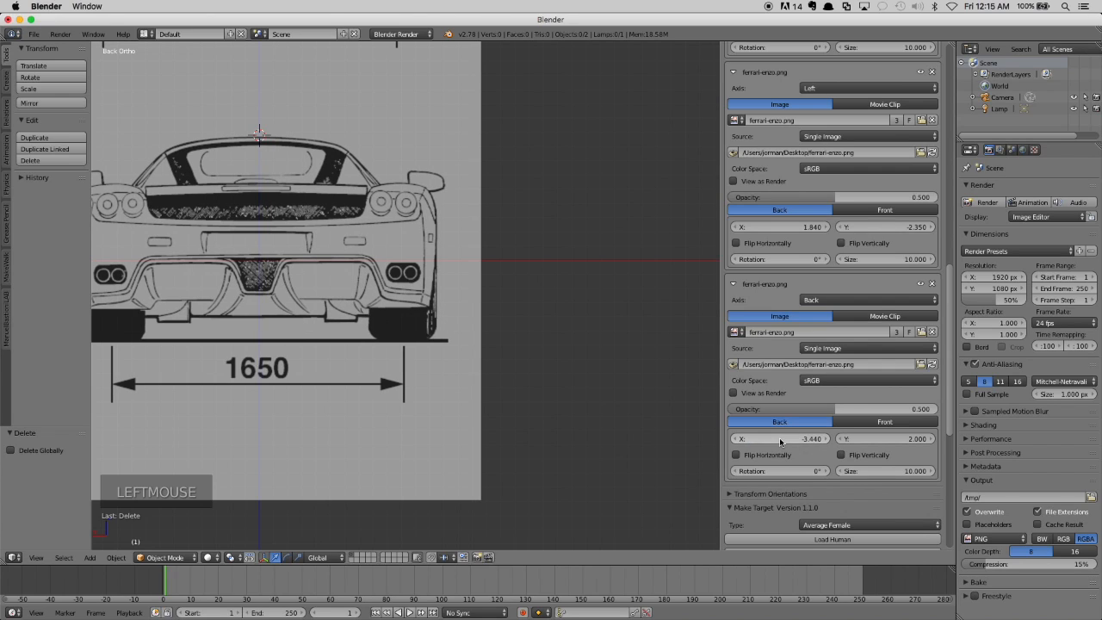
Step: Set the Back-axis background image's X offset to -3.43 to centre the rear drawing on the vertical axis
click(781, 440)
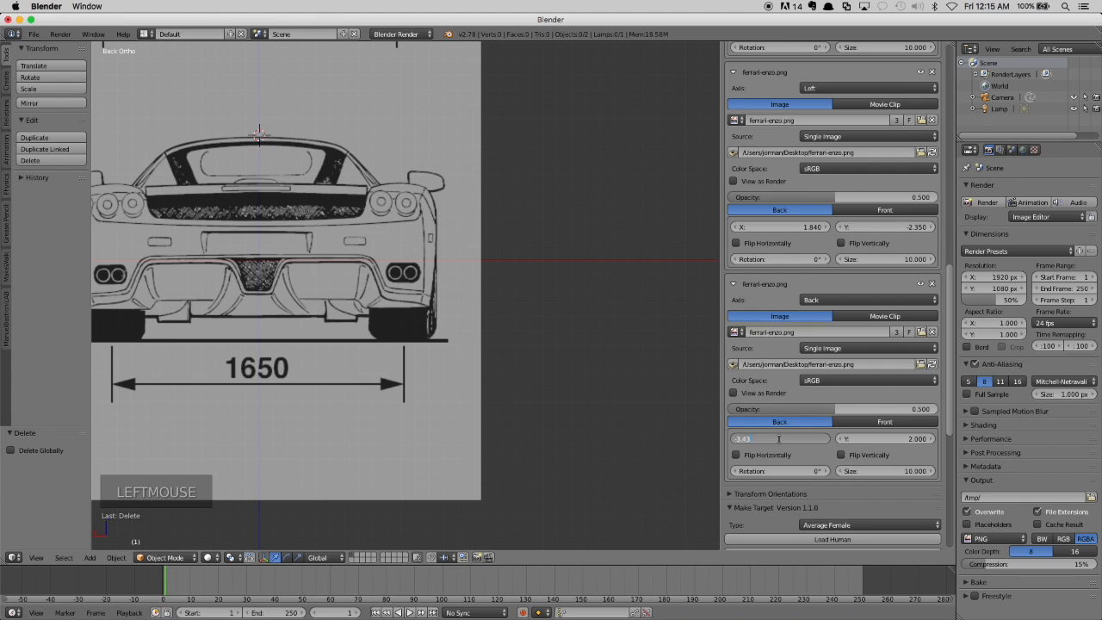
text(-3.43)
key(Return)
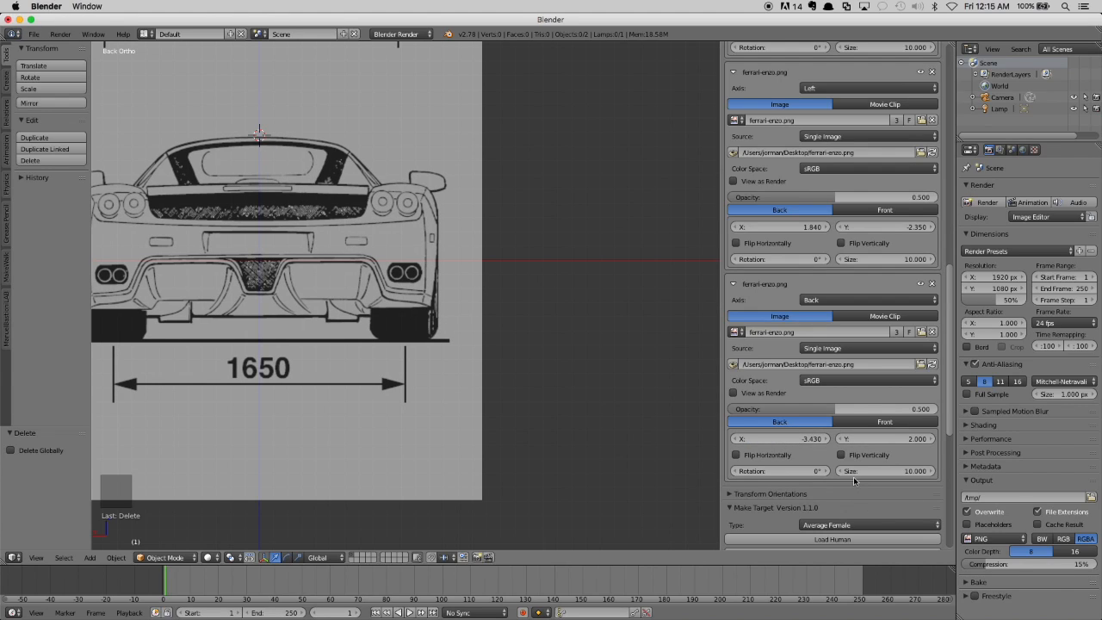
Step: Try Y offsets of 1.9 and 2.1 on the Back-axis background image
click(897, 441)
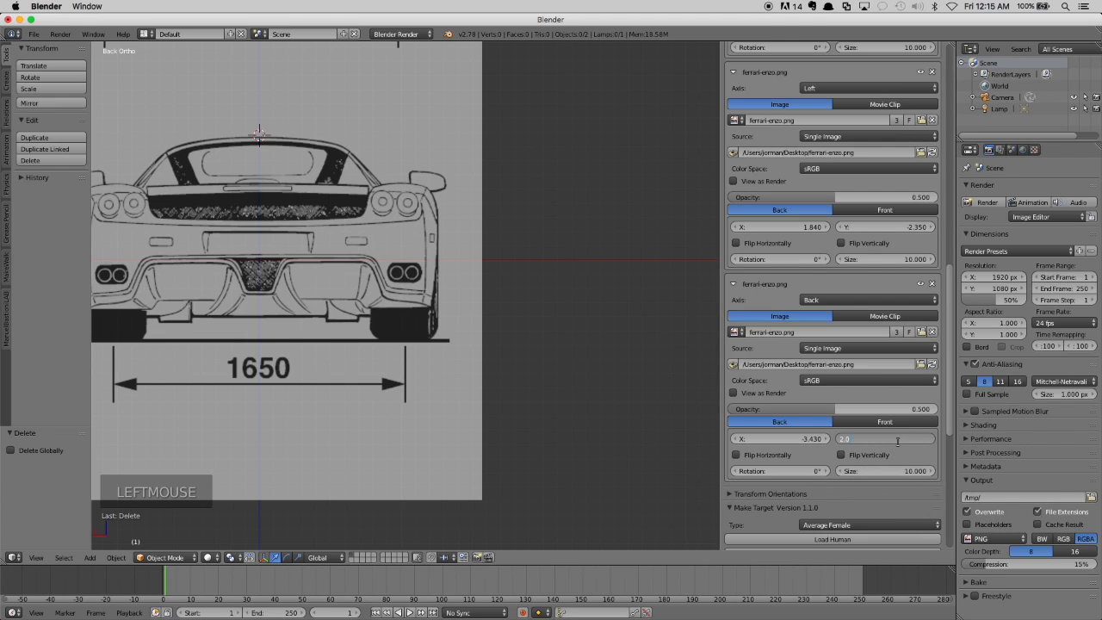
key(BackSpace)
key(BackSpace)
text(1.9)
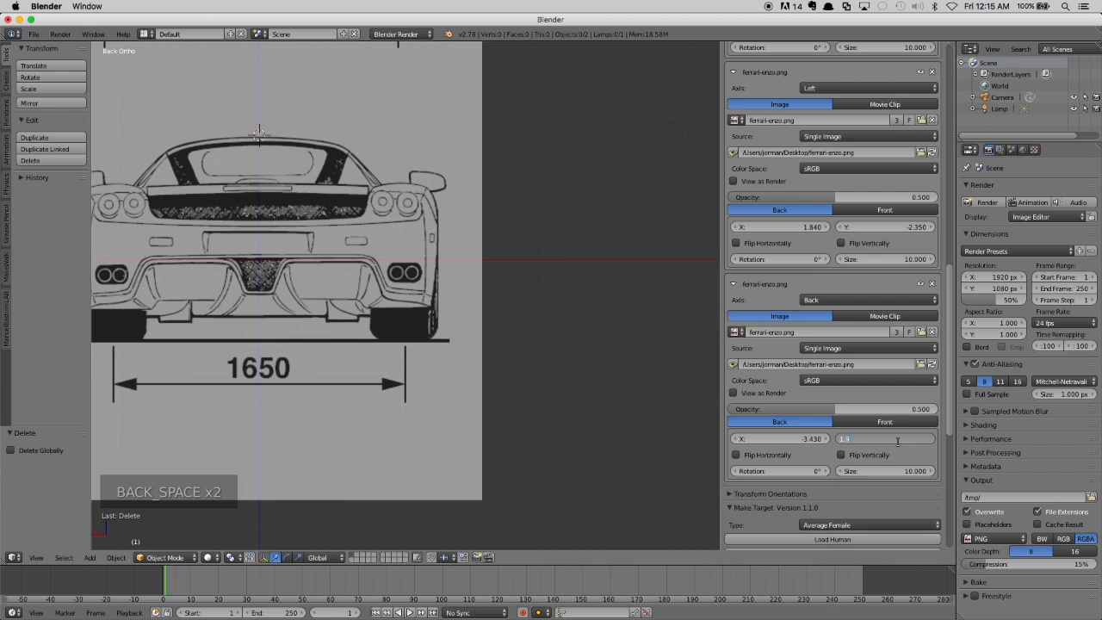
key(Return)
click(899, 443)
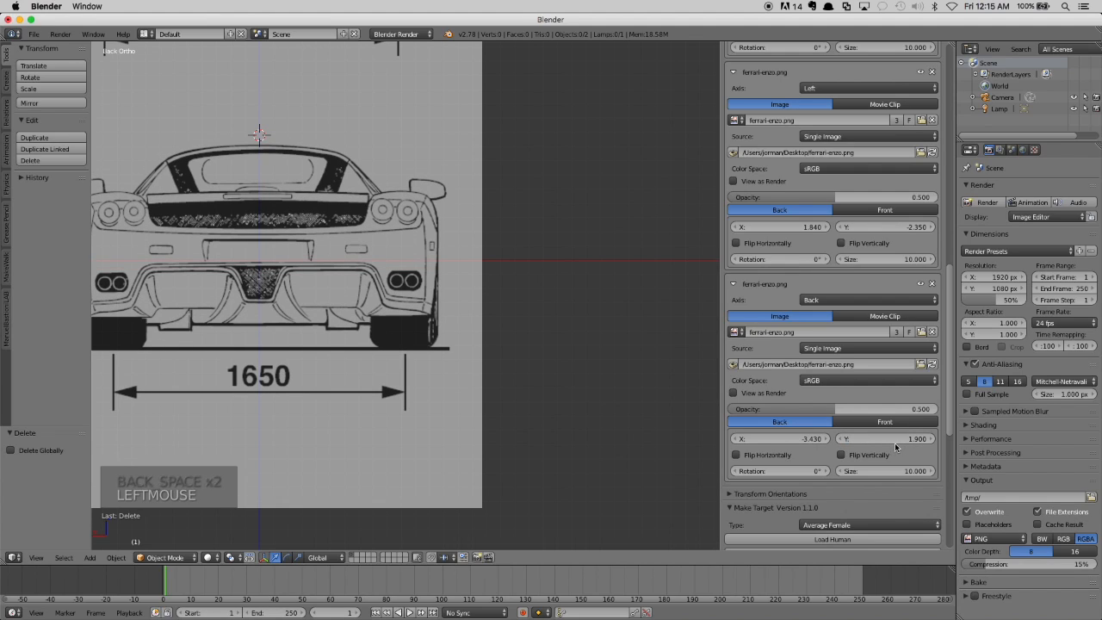
click(901, 440)
text(2.1)
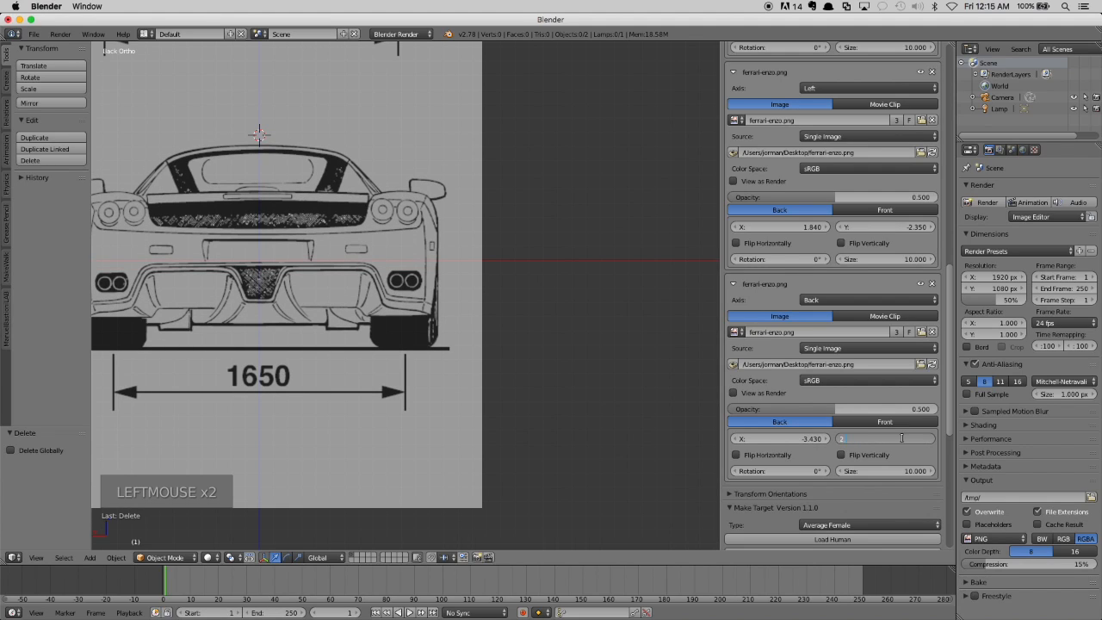
key(Return)
Step: Try Y offsets of 2, 2.05 and 2.04 on the Back-axis background image
click(903, 440)
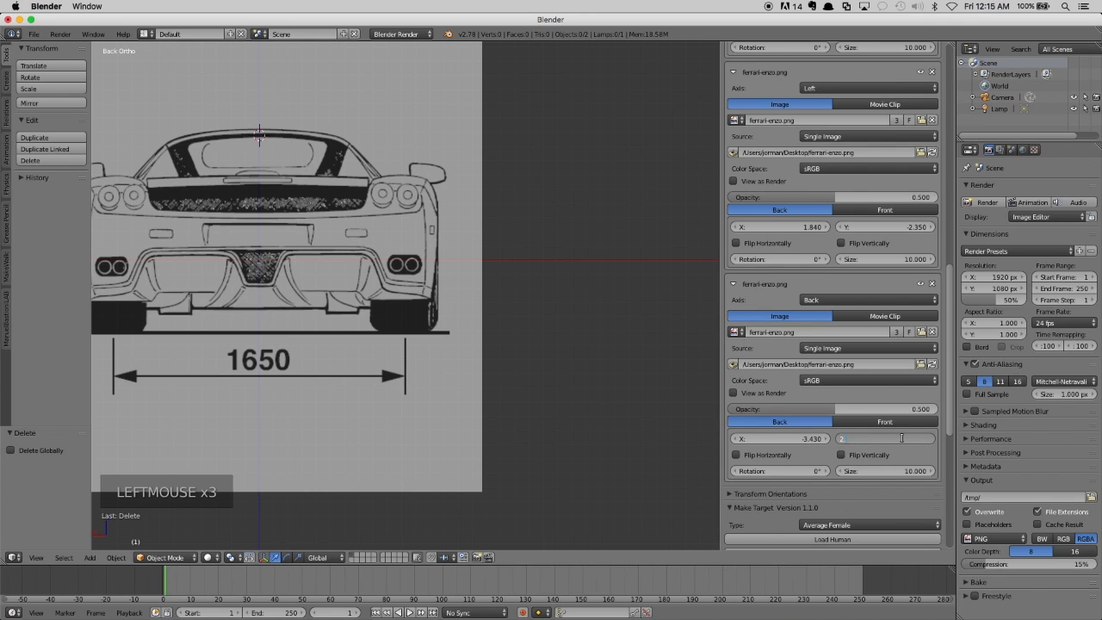
text(2)
key(Return)
click(903, 439)
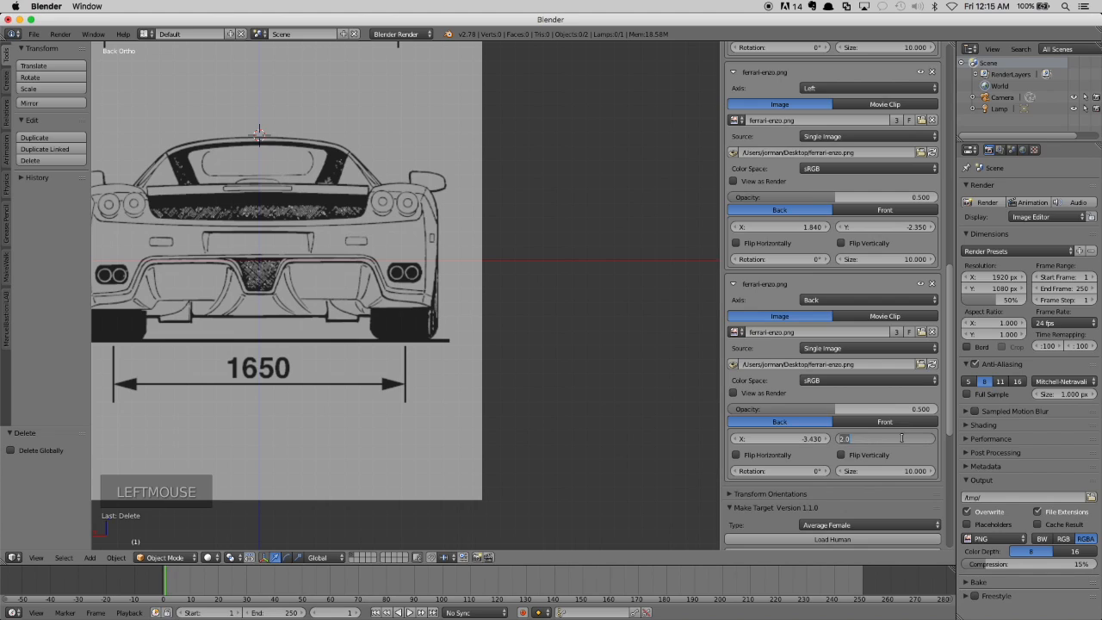
text(2.05)
click(902, 438)
key(Return)
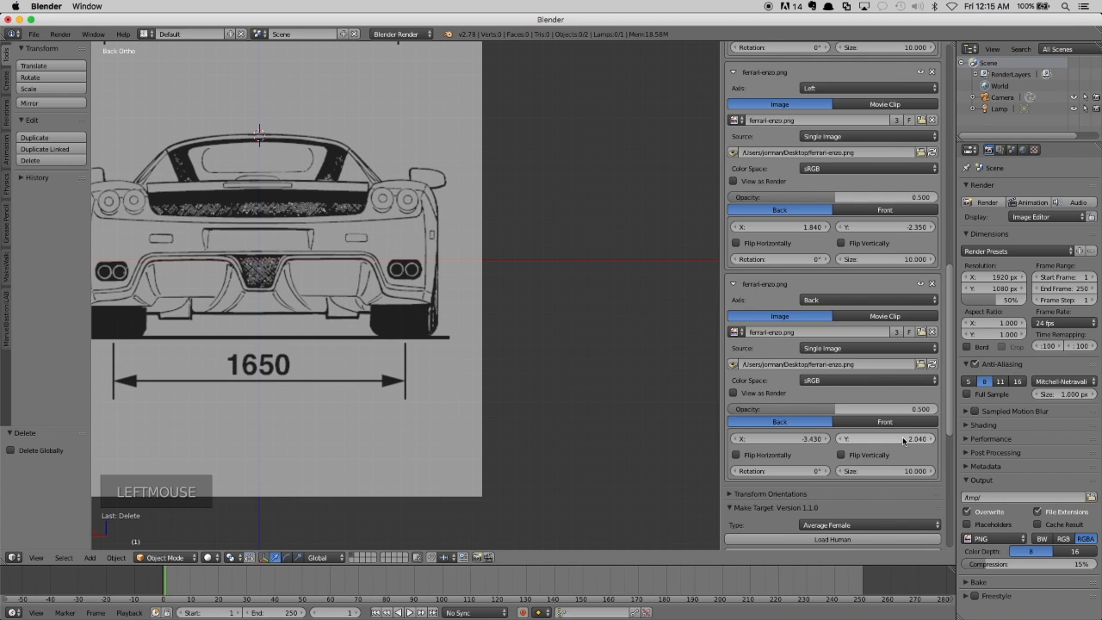
Step: Set the Back-axis background image's Y offset to 2.035 to match the rear drawing's roof with the 3D cursor
click(903, 440)
click(902, 439)
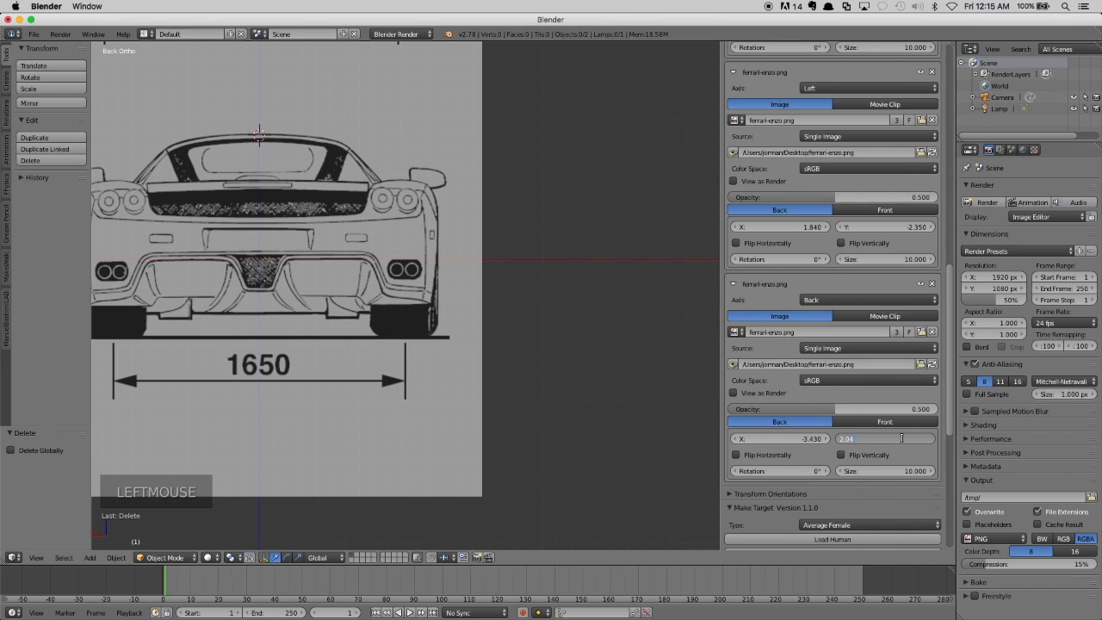
key(Return)
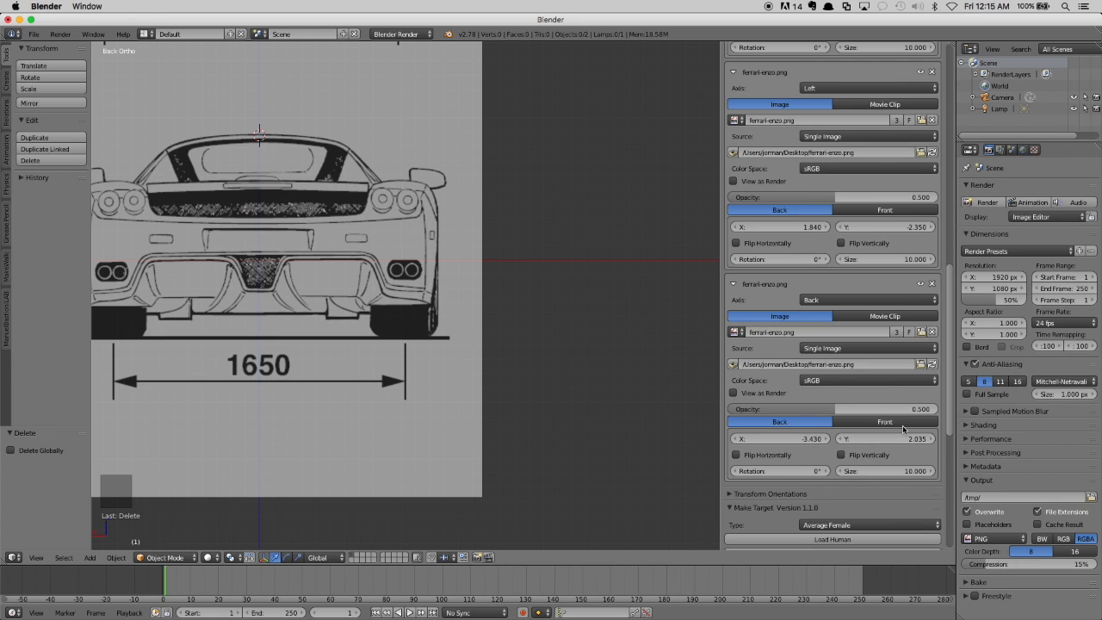
scroll(438, 384, down, 2)
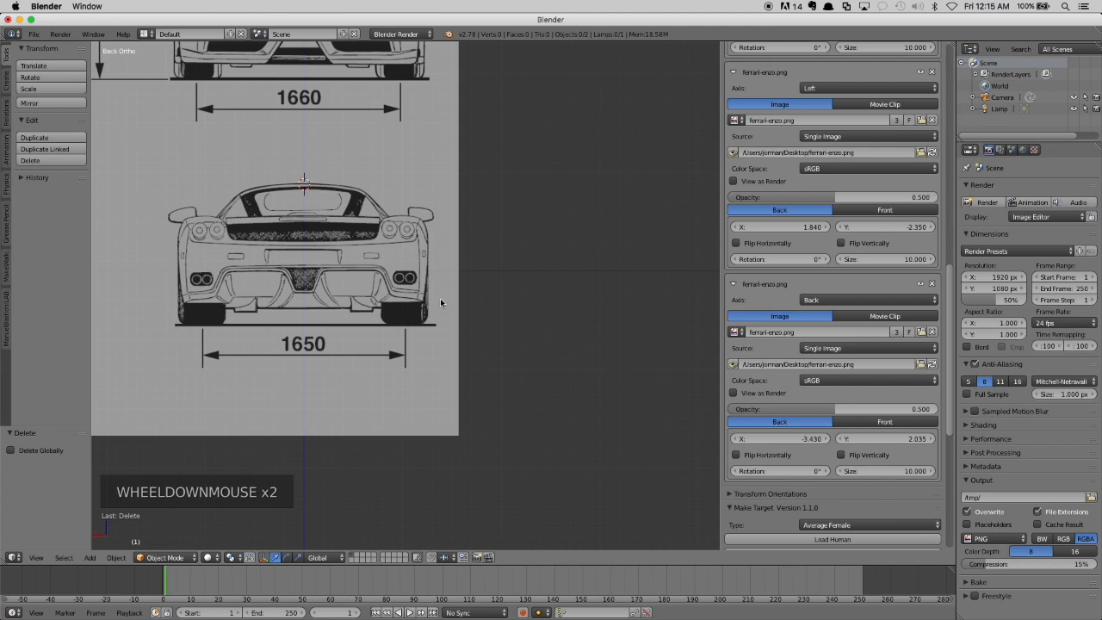
Step: Compare the front and back orthographic views to check that the car drawings line up with the 3D cursor
key(KP_1)
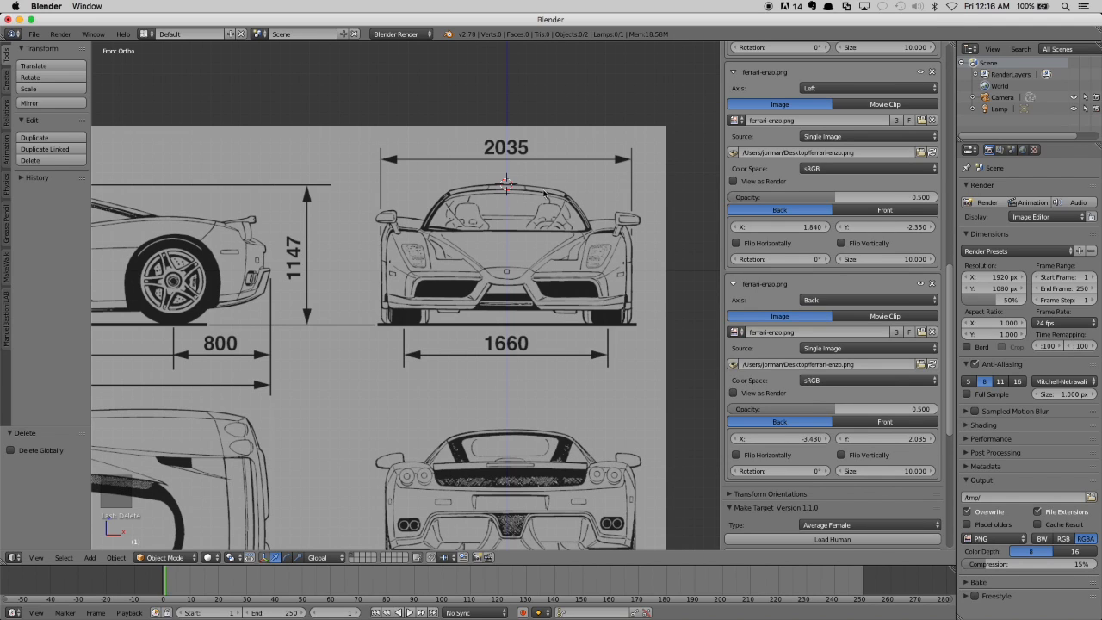
key(ctrl+KP_1)
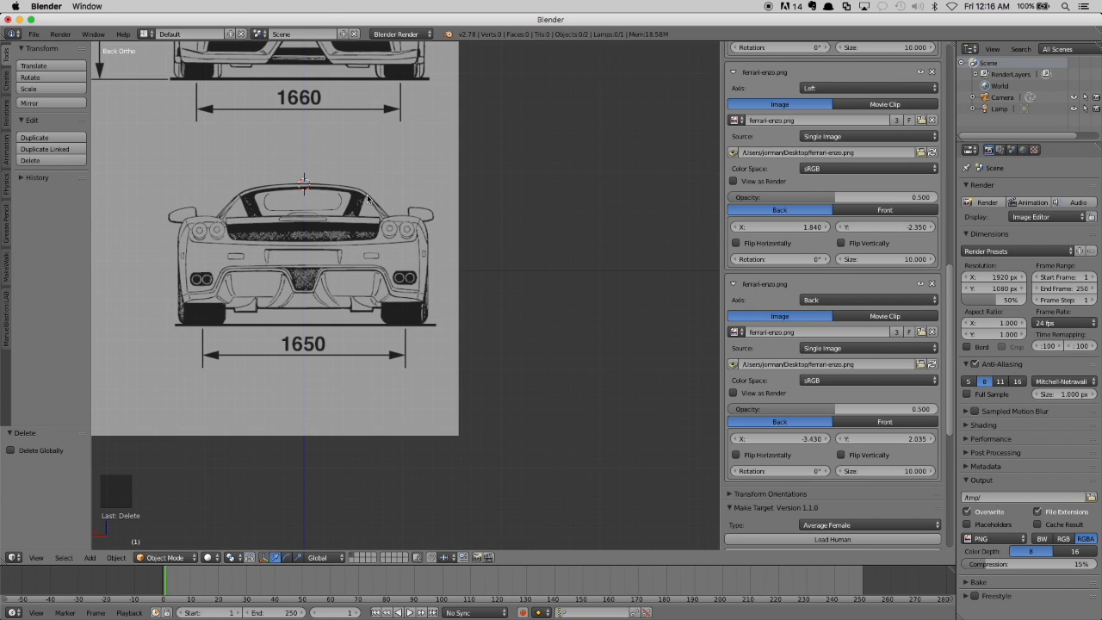
key(ctrl+KP_1)
key(KP_1)
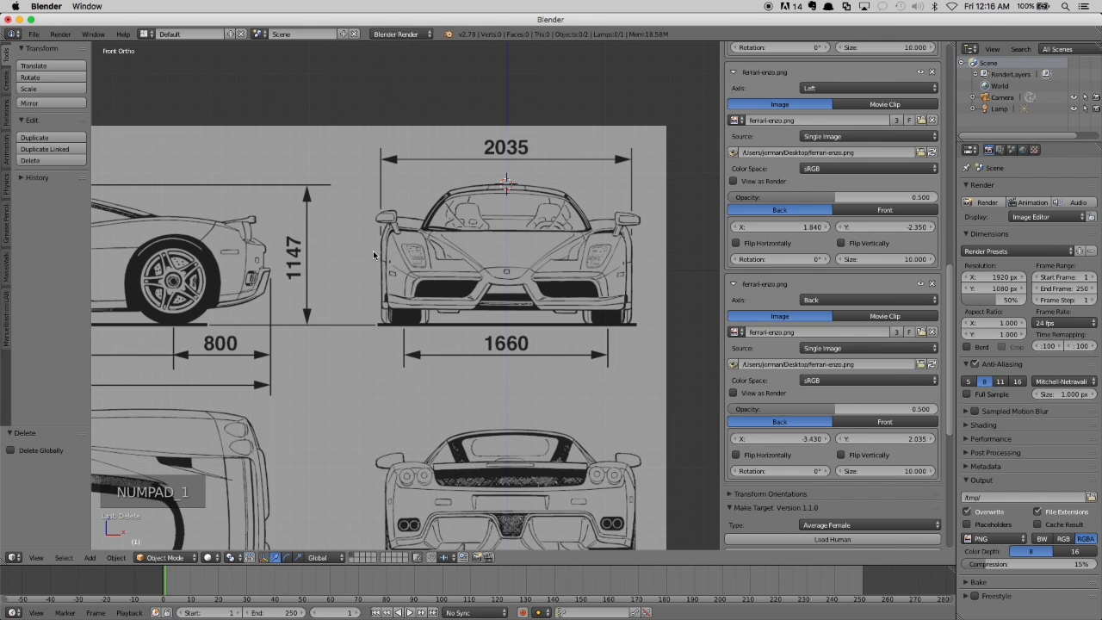
scroll(372, 250, down, 5)
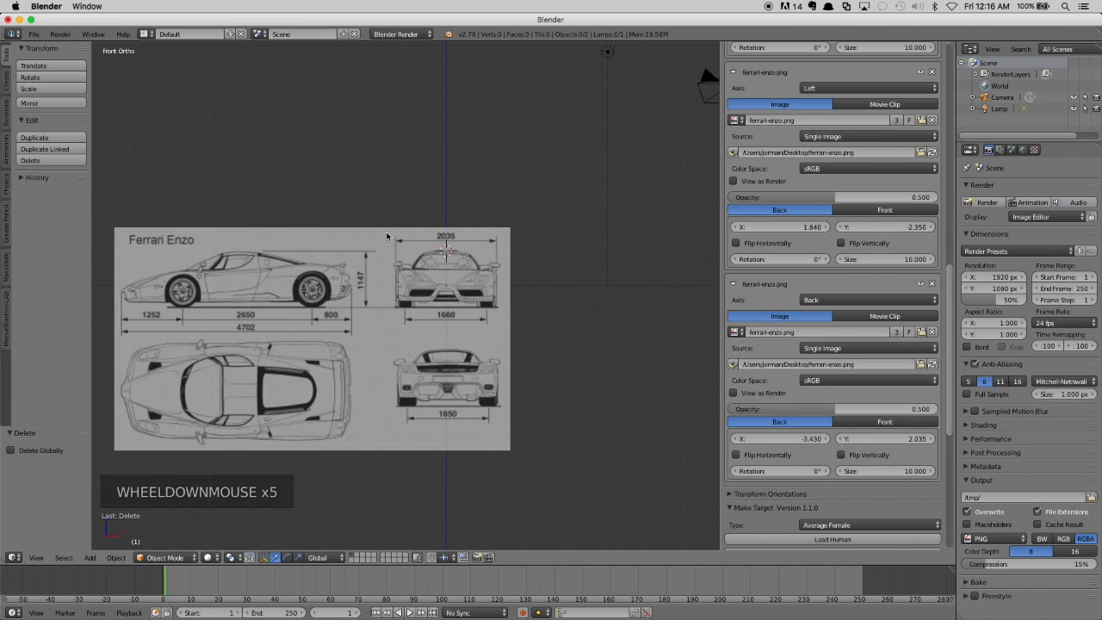
key(KP_1)
key(ctrl+KP_1)
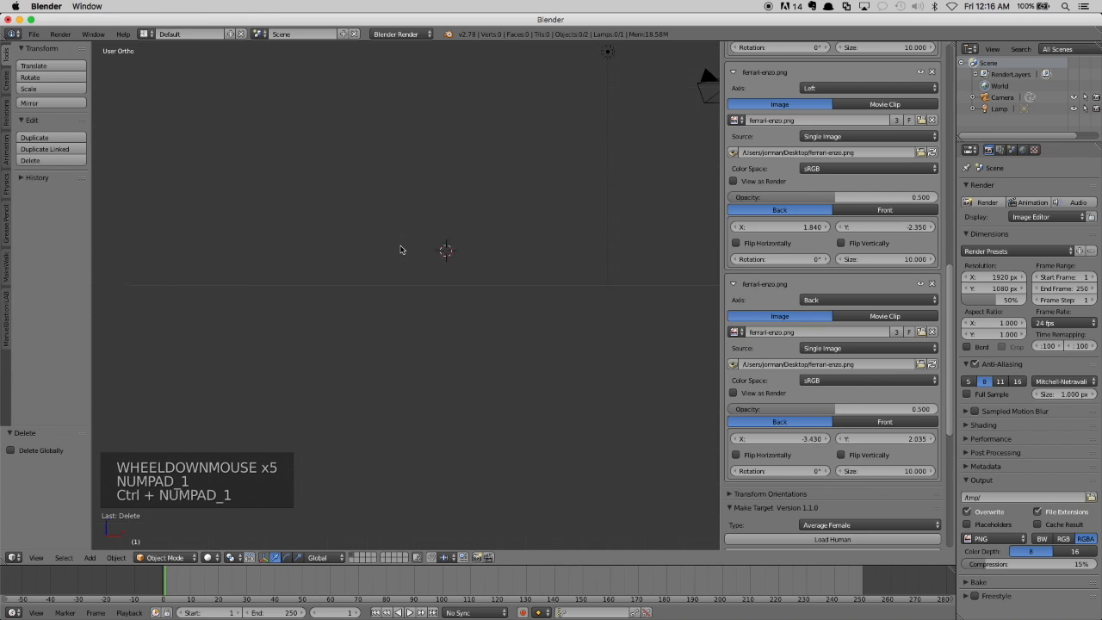
key(KP_1)
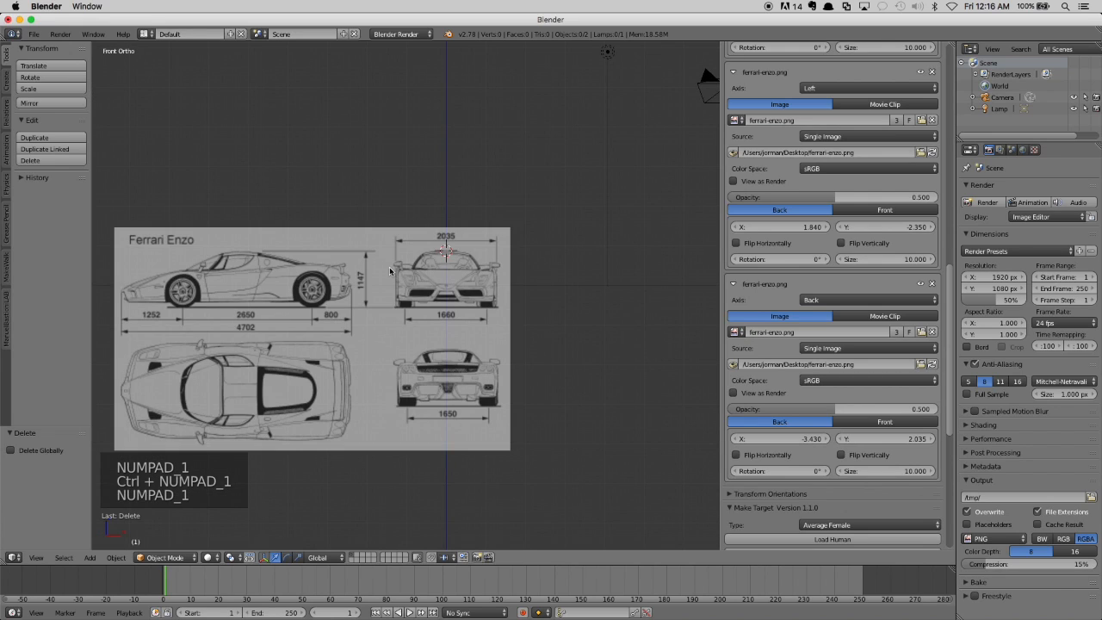
shift+middle_drag(383, 310, 398, 272)
scroll(439, 281, up, 2)
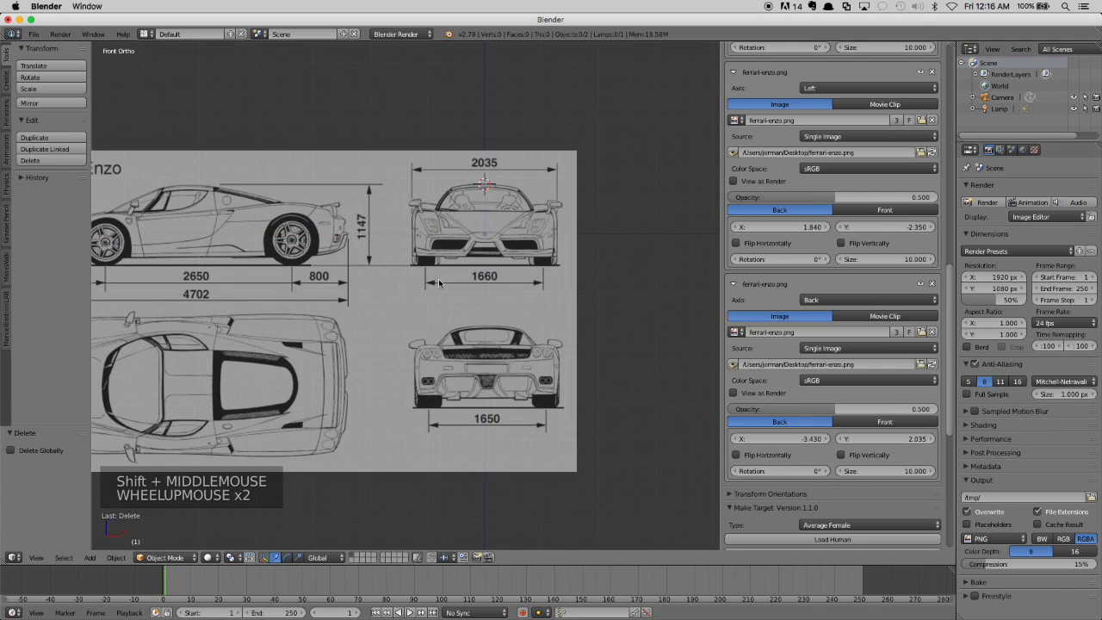
scroll(438, 282, up, 1)
shift+middle_drag(357, 279, 315, 294)
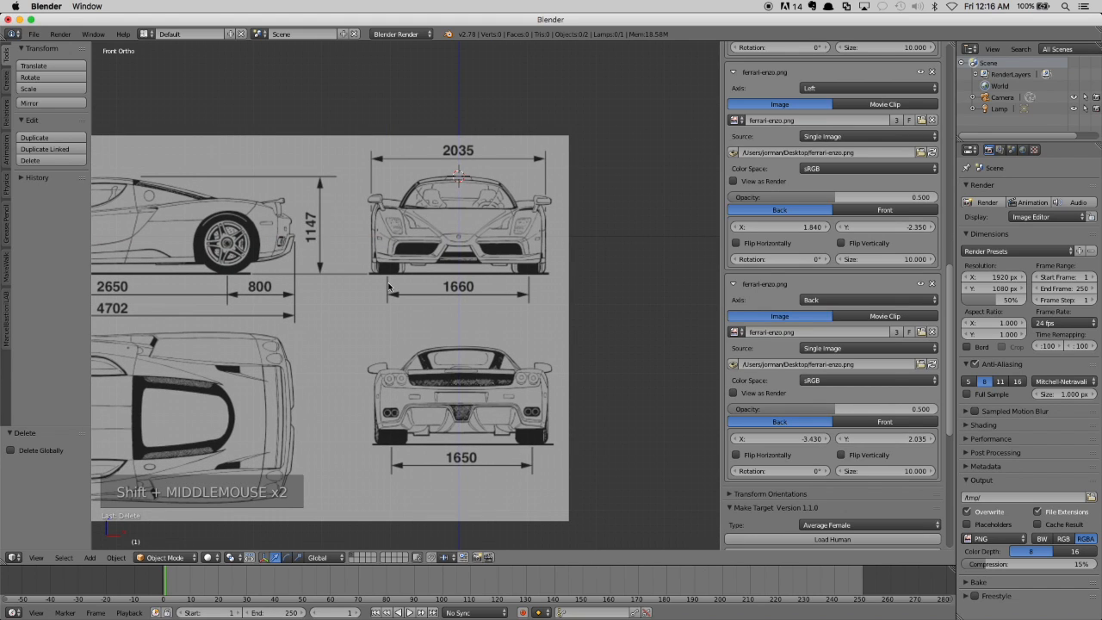
scroll(413, 296, down, 2)
shift+middle_drag(306, 291, 414, 293)
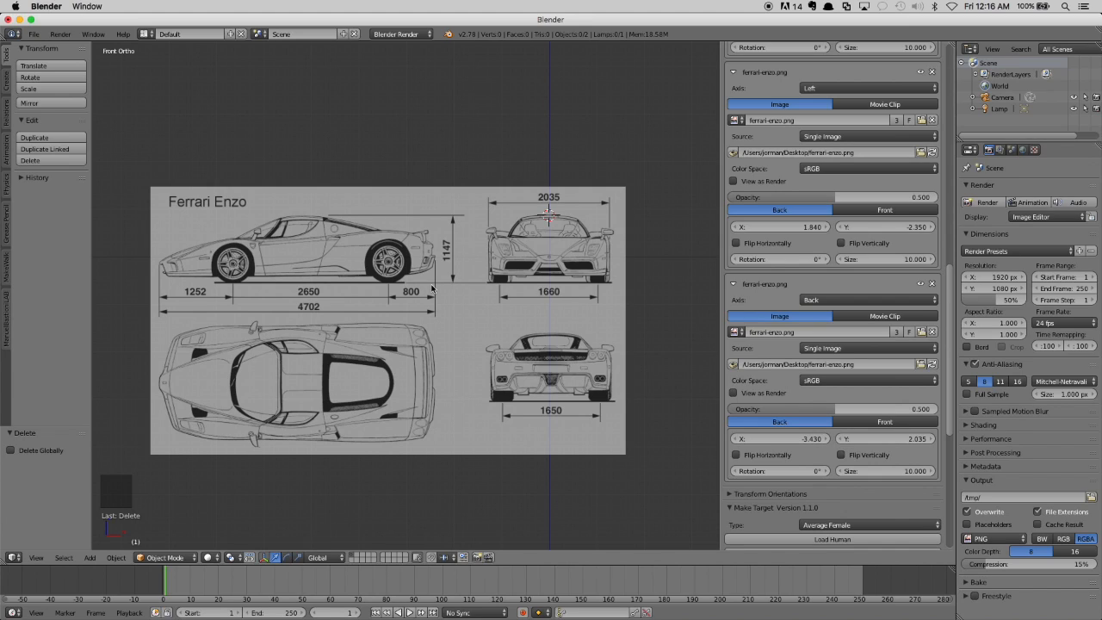
Step: In the left orthographic view, place the 3D cursor at the tip of the car's nose
key(ctrl+KP_3)
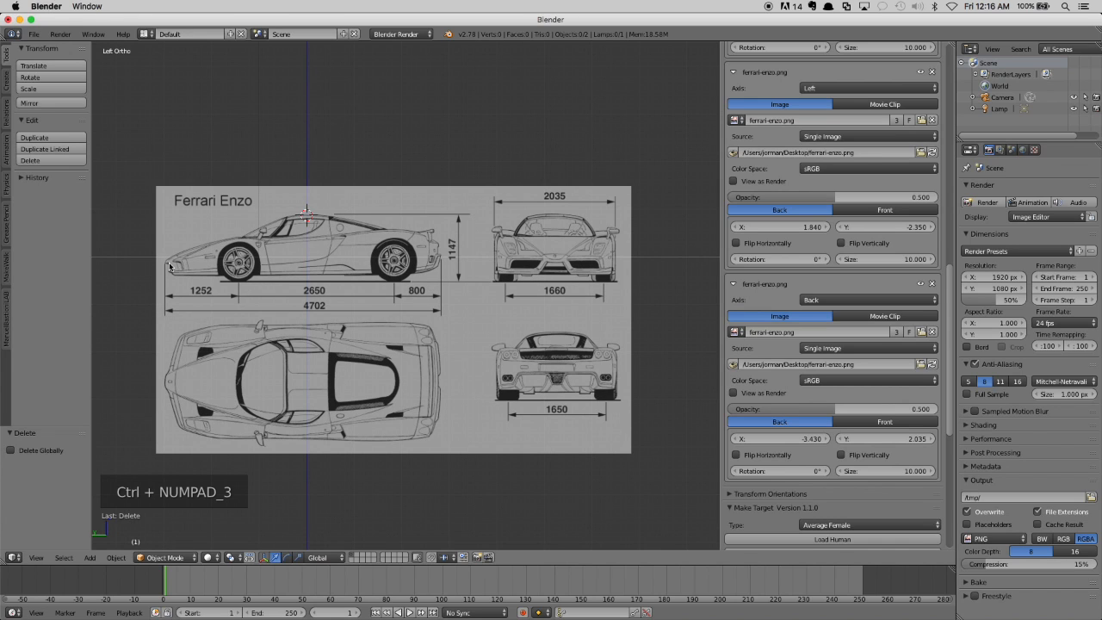
scroll(169, 266, up, 2)
shift+middle_drag(180, 268, 274, 288)
shift+scroll(230, 271, up, 1)
scroll(276, 272, up, 3)
scroll(291, 275, up, 1)
shift+scroll(172, 272, up, 2)
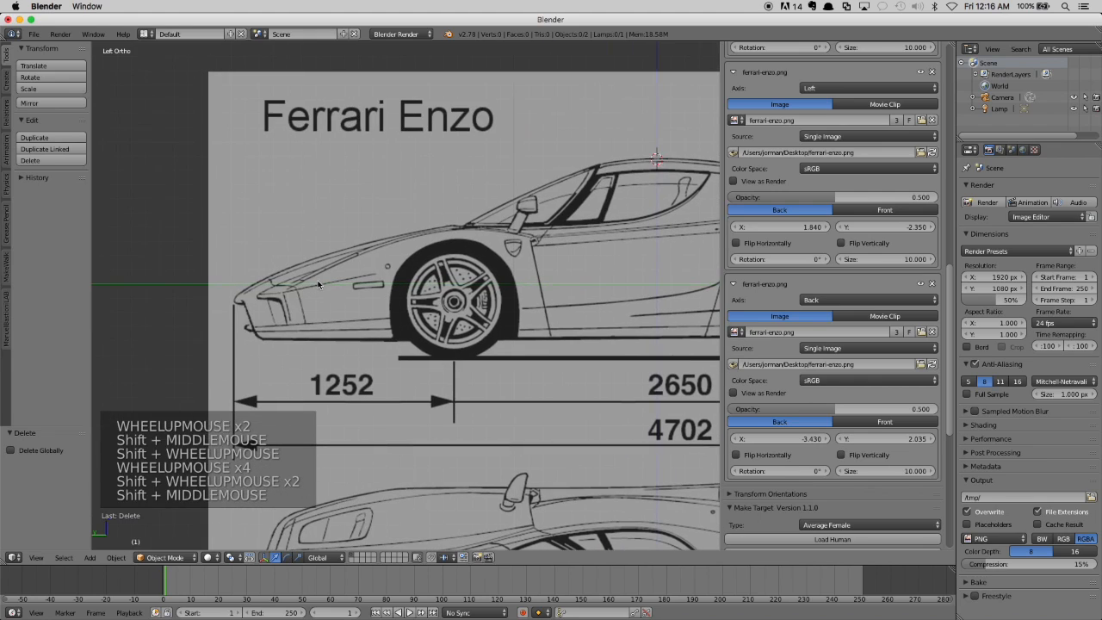
click(235, 299)
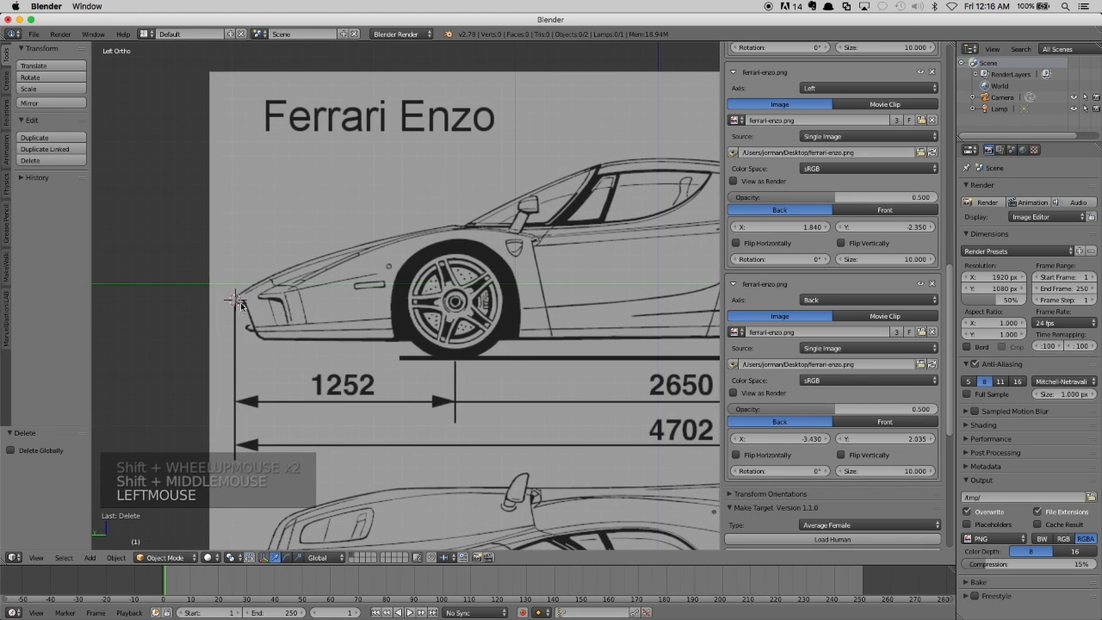
click(238, 302)
click(236, 302)
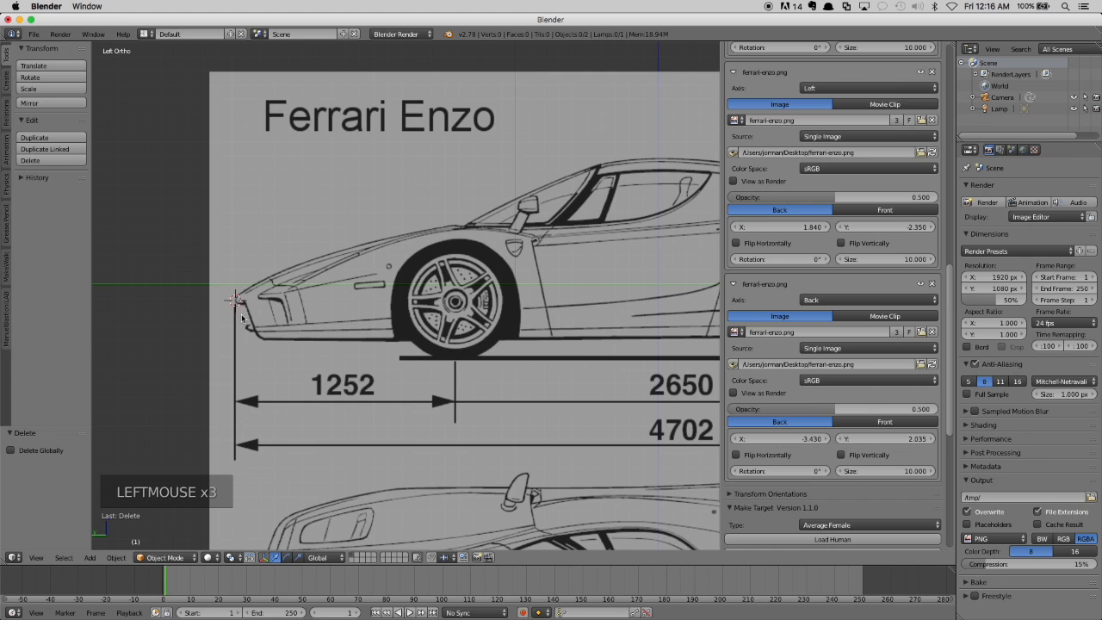
Step: Refine the 3D cursor's position at the front end of the side drawing, above the 1252 dimension's extension line
scroll(239, 313, up, 1)
shift+scroll(240, 313, up, 1)
shift+middle_drag(239, 313, 249, 314)
scroll(217, 308, up, 3)
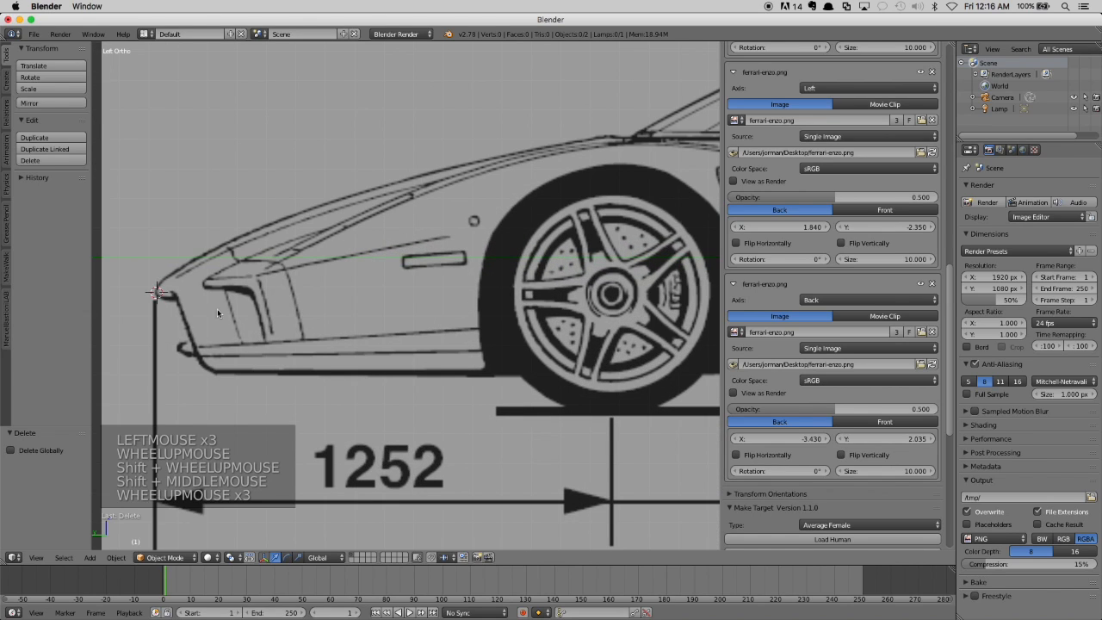
shift+click(156, 292)
shift+click(155, 293)
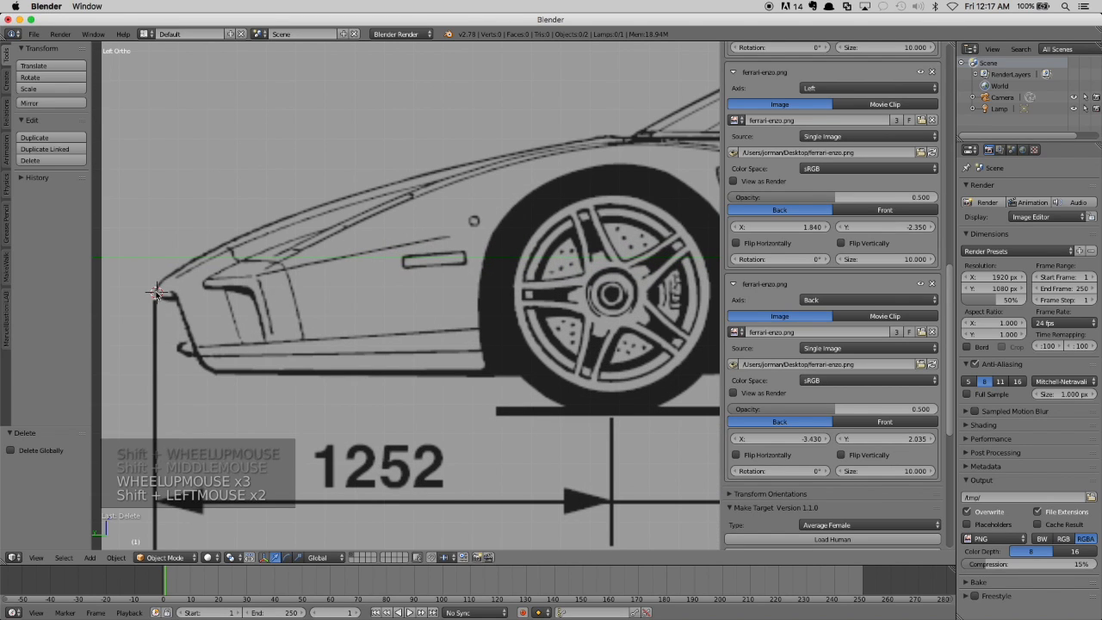
click(156, 292)
click(156, 292)
click(156, 293)
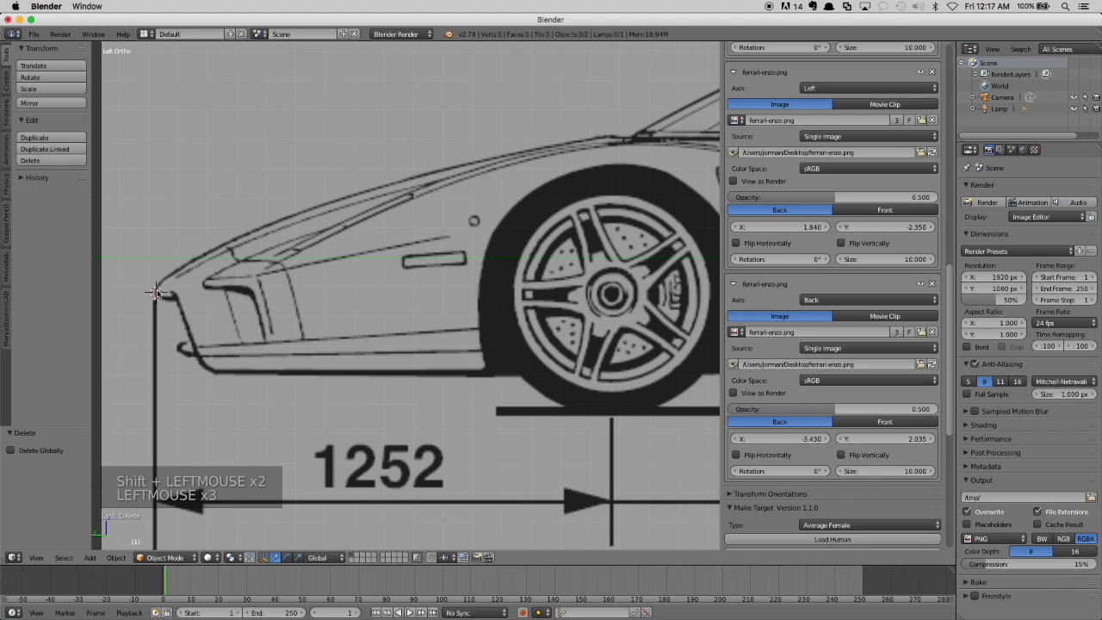
click(157, 293)
click(155, 293)
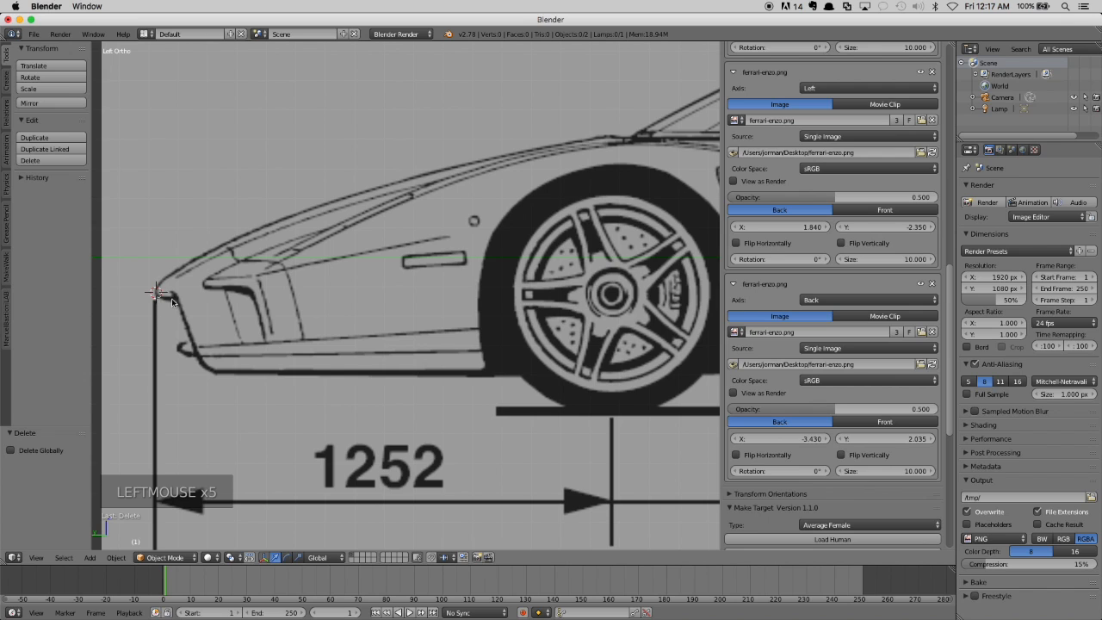
Step: Place the 3D cursor exactly on the foremost point of the side drawing's nose outline
scroll(172, 302, down, 6)
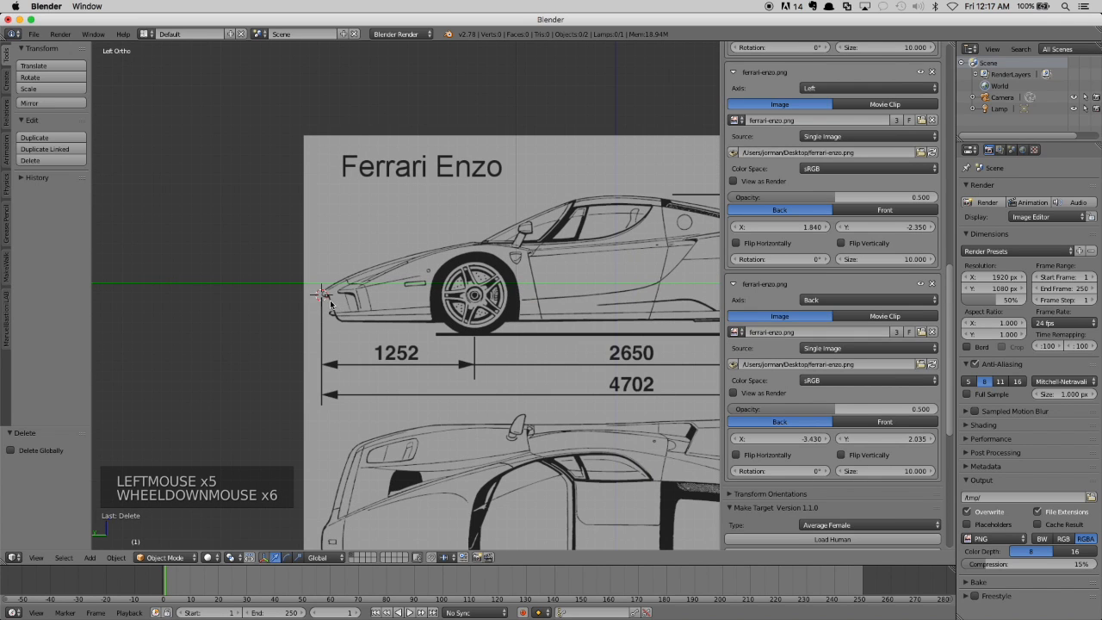
scroll(331, 304, up, 8)
shift+middle_drag(231, 300, 347, 303)
scroll(198, 312, up, 1)
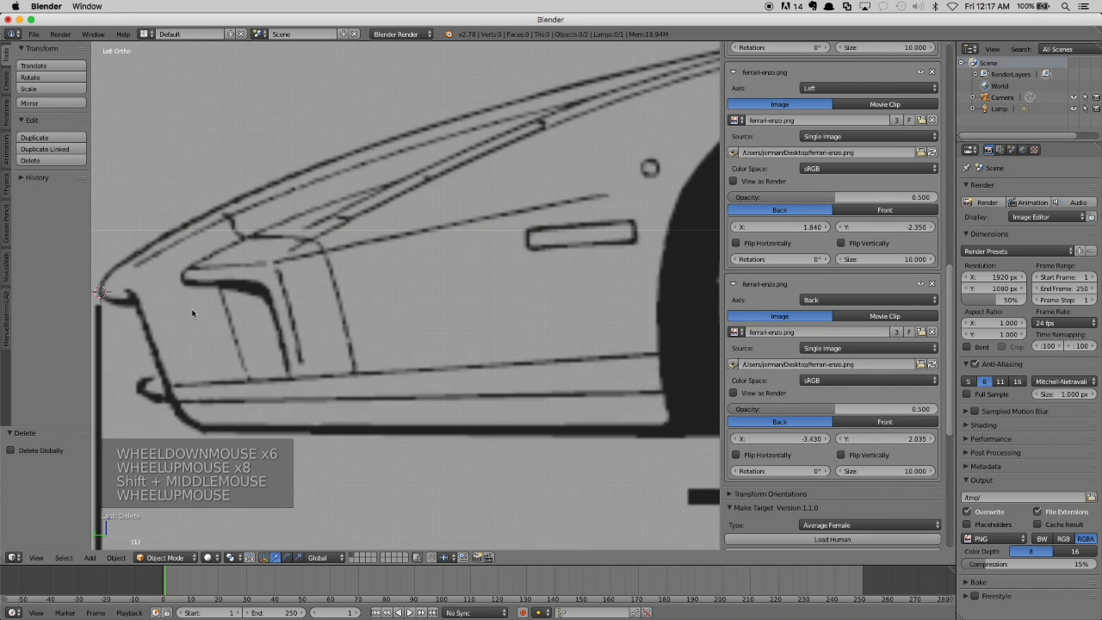
shift+middle_drag(197, 313, 323, 306)
shift+scroll(323, 306, down, 2)
click(211, 259)
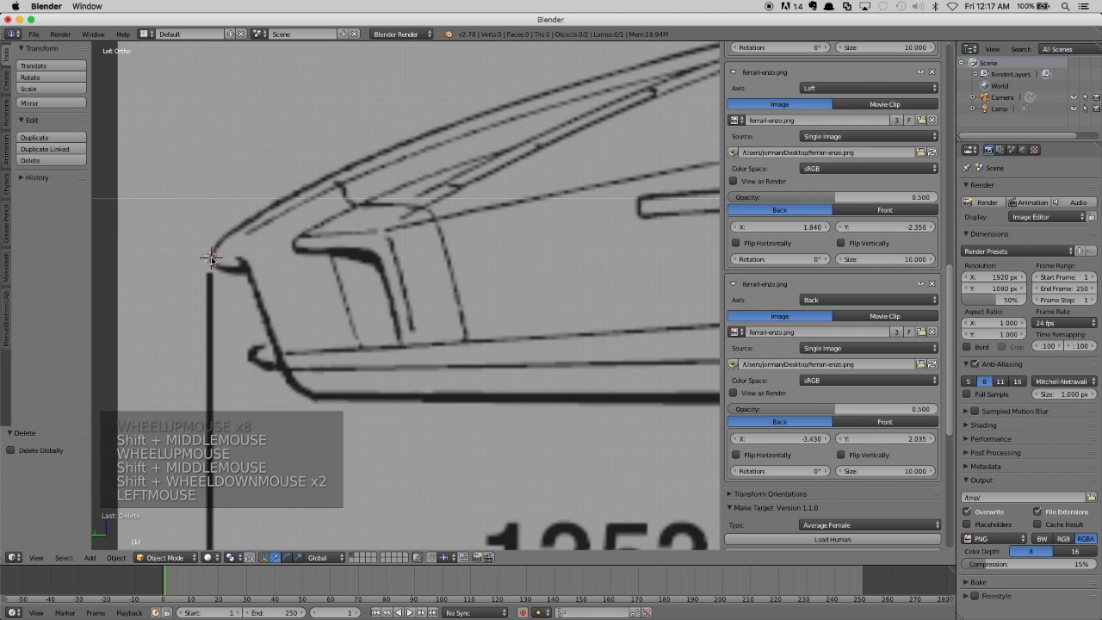
Step: Add a fourth background image slot
scroll(348, 310, down, 10)
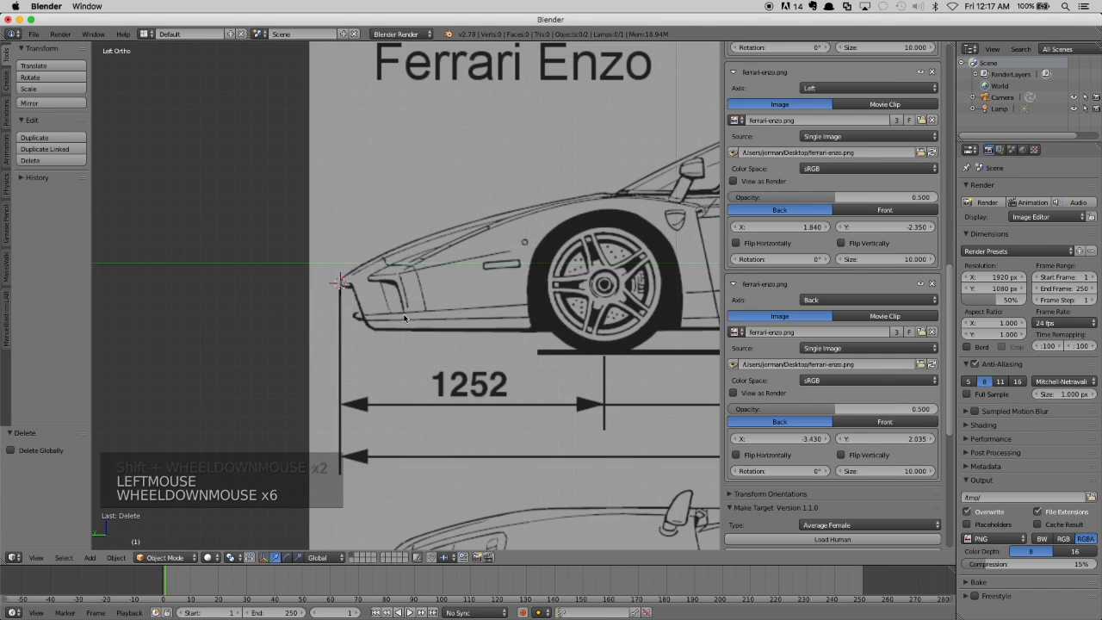
shift+scroll(497, 354, up, 1)
shift+middle_drag(497, 354, 258, 284)
shift+scroll(258, 284, up, 1)
shift+scroll(414, 312, down, 2)
scroll(415, 313, down, 4)
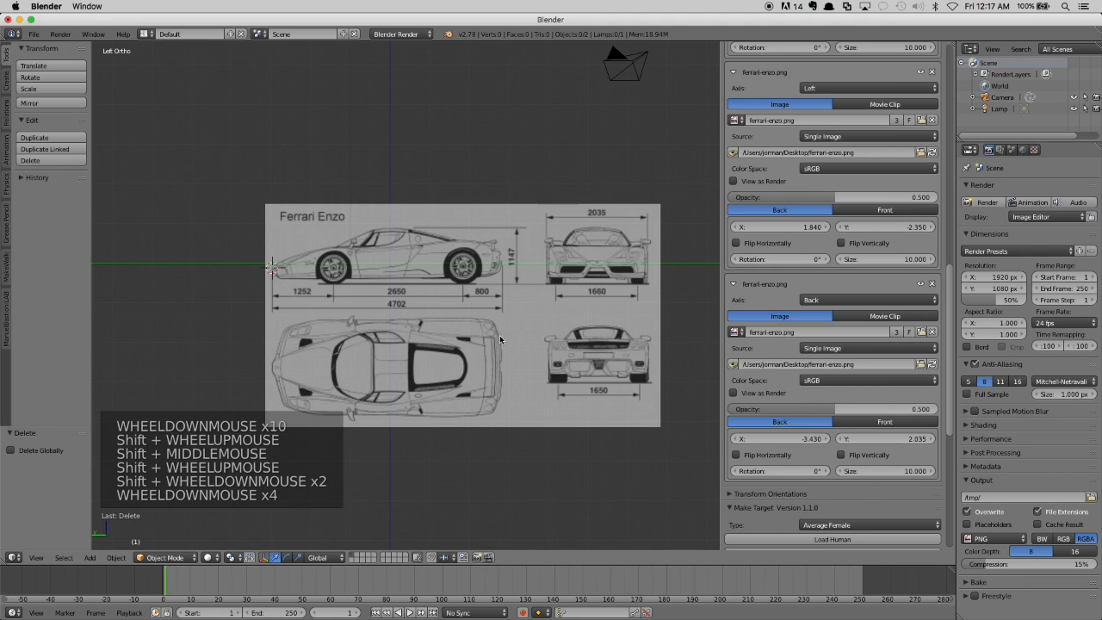
shift+scroll(556, 336, up, 1)
shift+middle_drag(556, 336, 402, 277)
shift+scroll(402, 277, down, 2)
scroll(810, 364, down, 4)
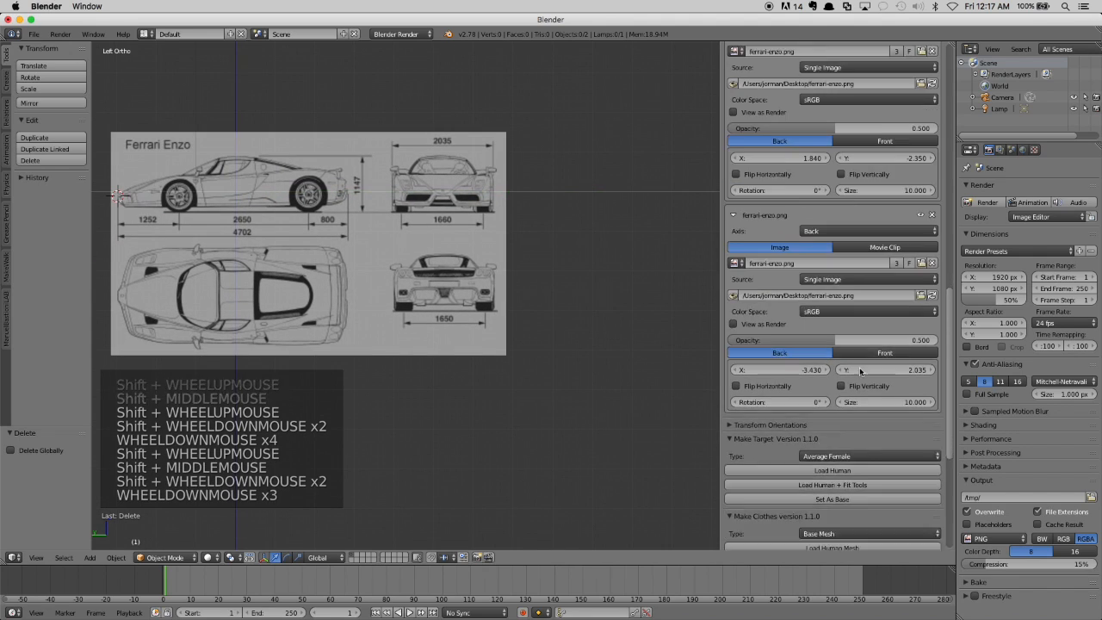
scroll(856, 370, up, 11)
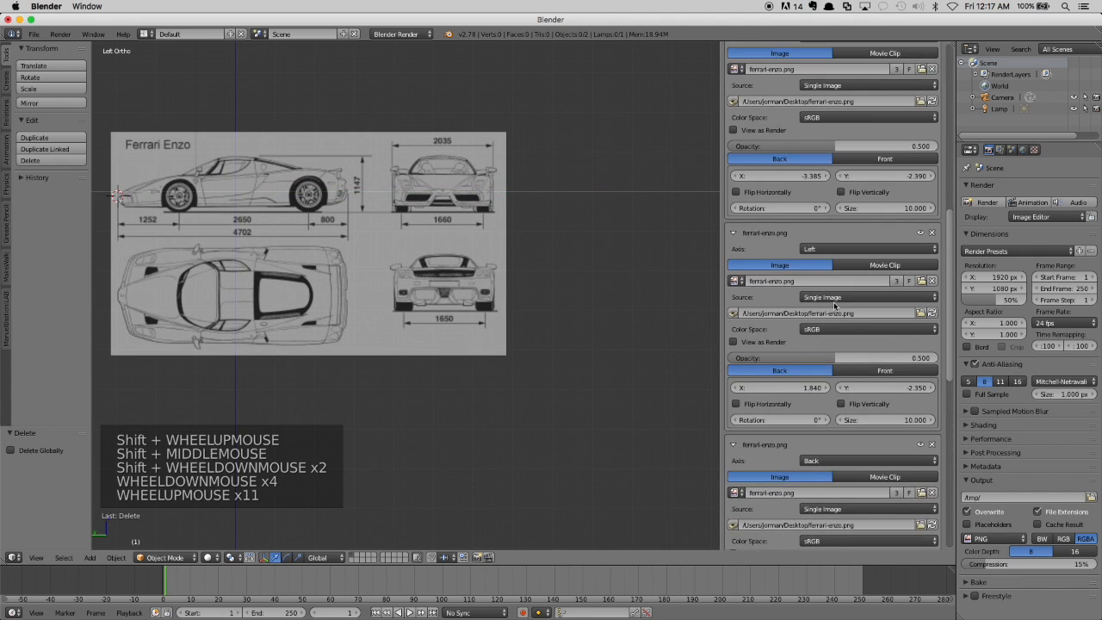
scroll(833, 305, up, 6)
click(808, 145)
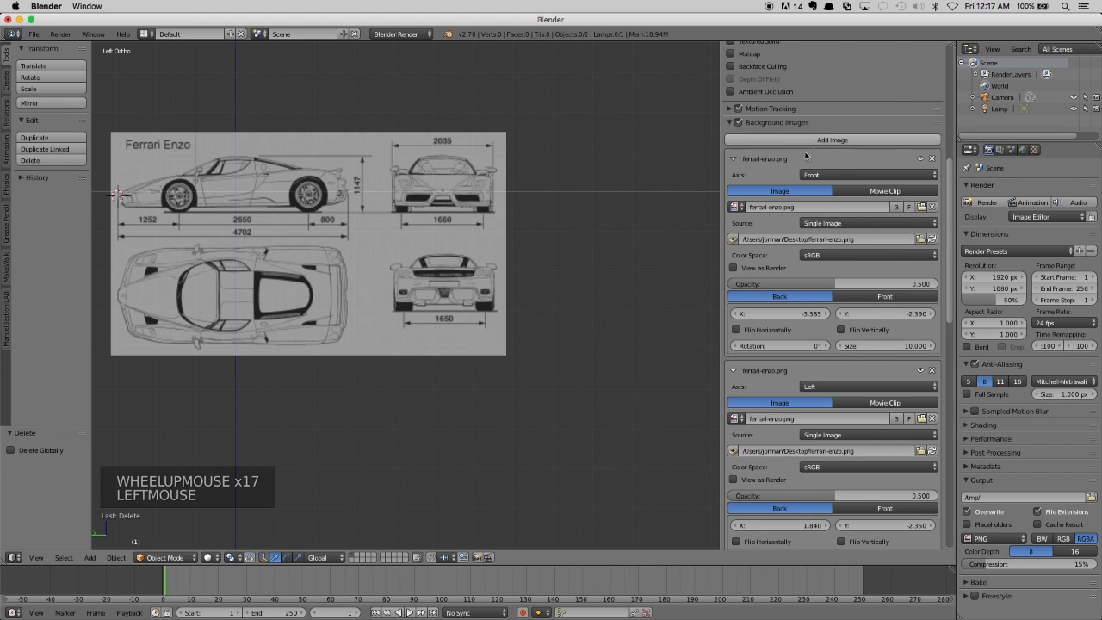
Step: Set the new background image's axis to Top and assign the existing ferrari-enzo.png to it
scroll(818, 271, down, 6)
scroll(821, 272, down, 7)
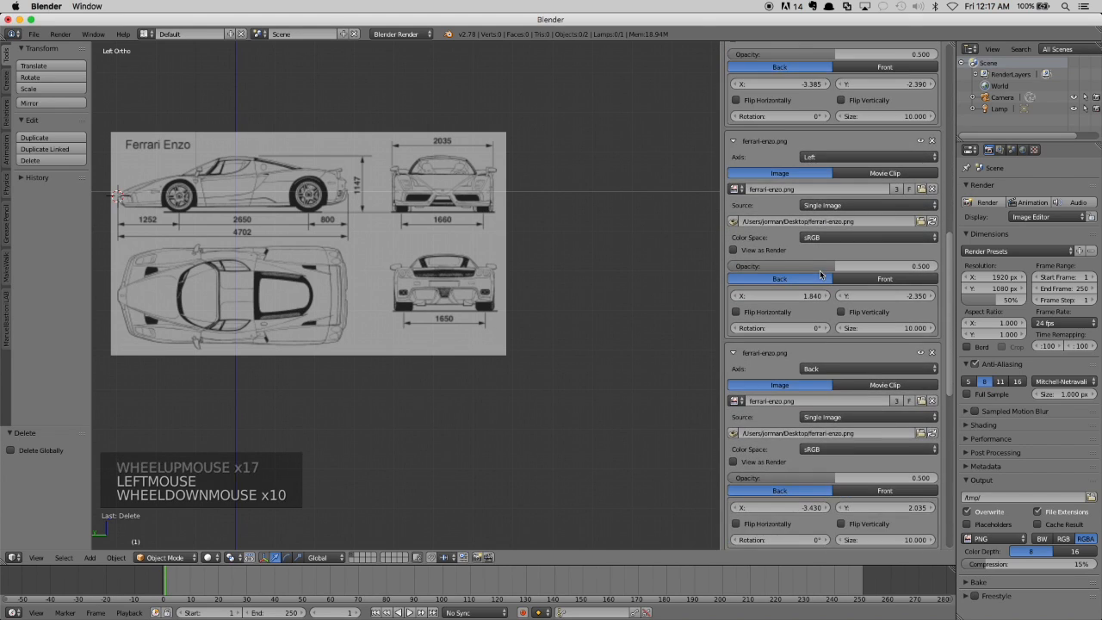
scroll(820, 276, down, 5)
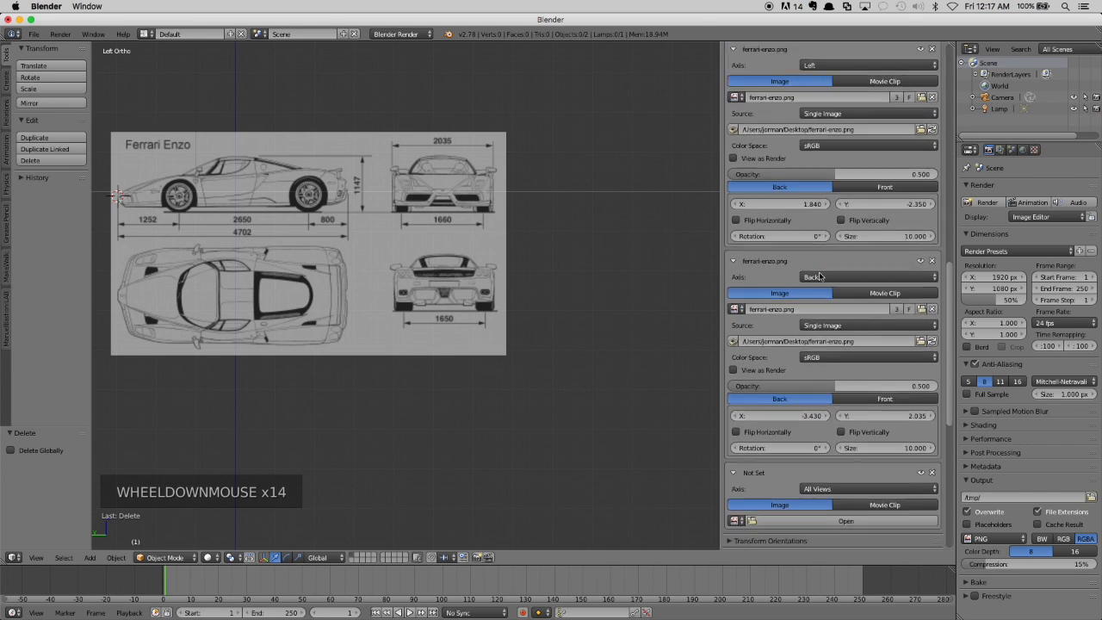
click(822, 397)
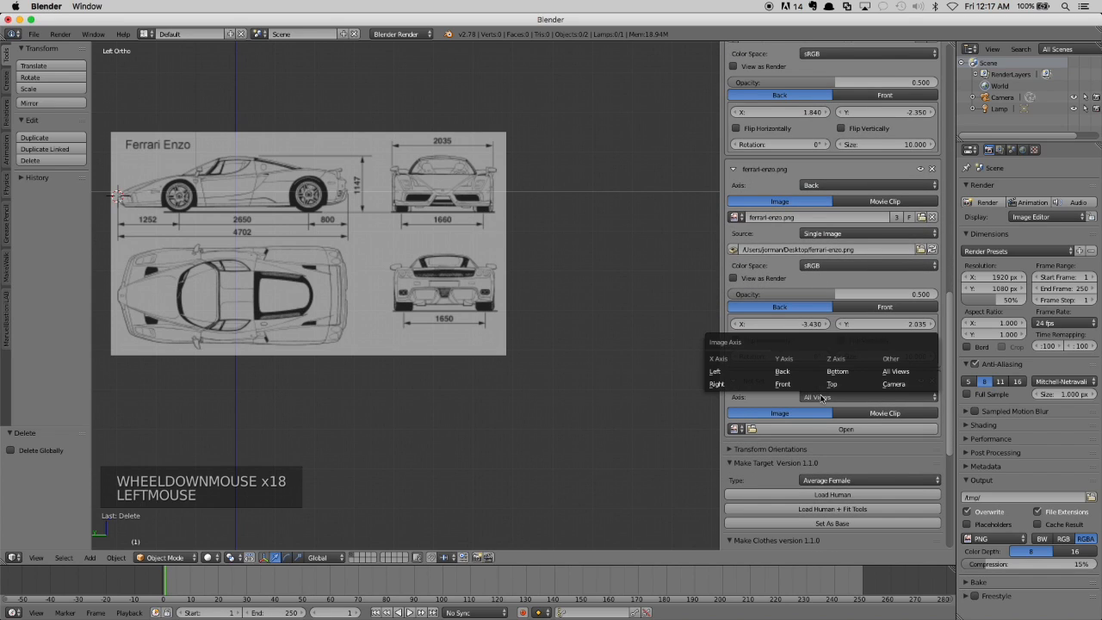
click(831, 384)
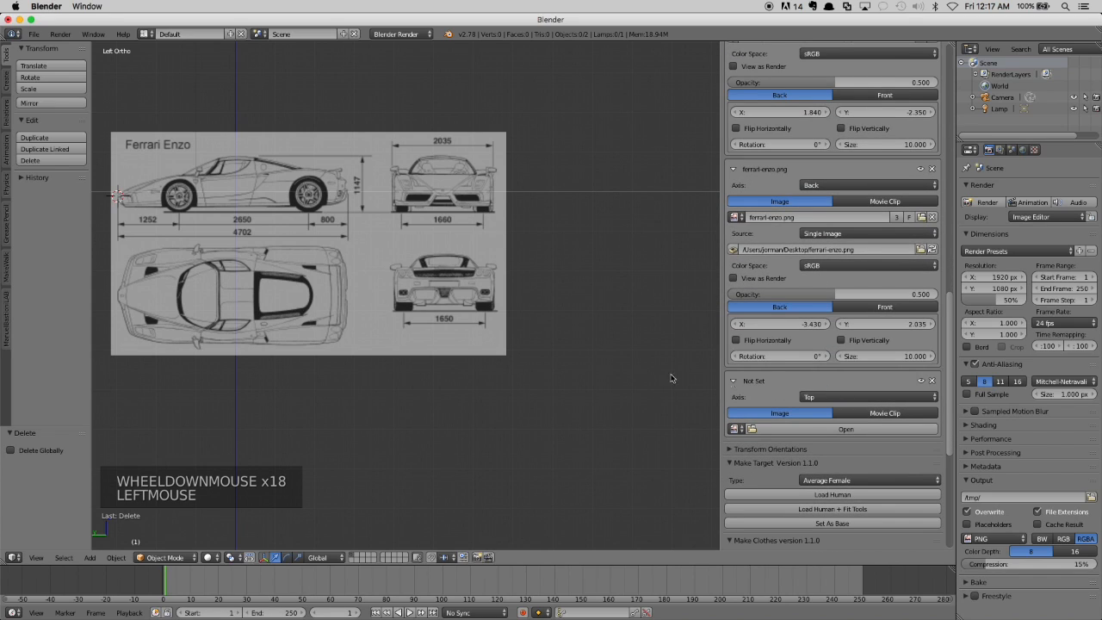
scroll(551, 282, down, 2)
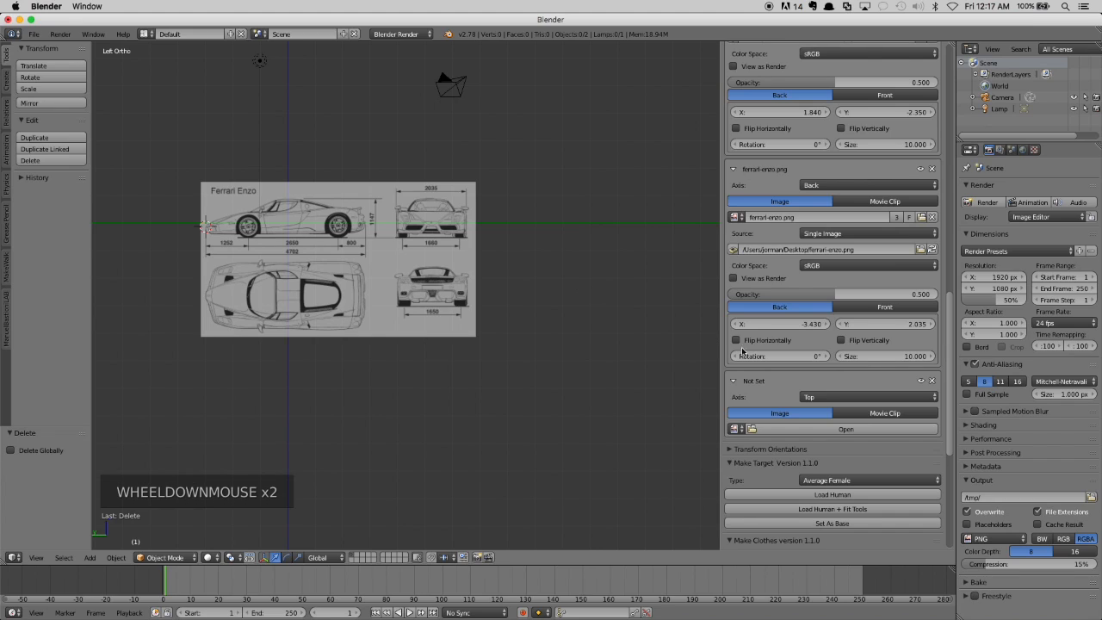
click(736, 429)
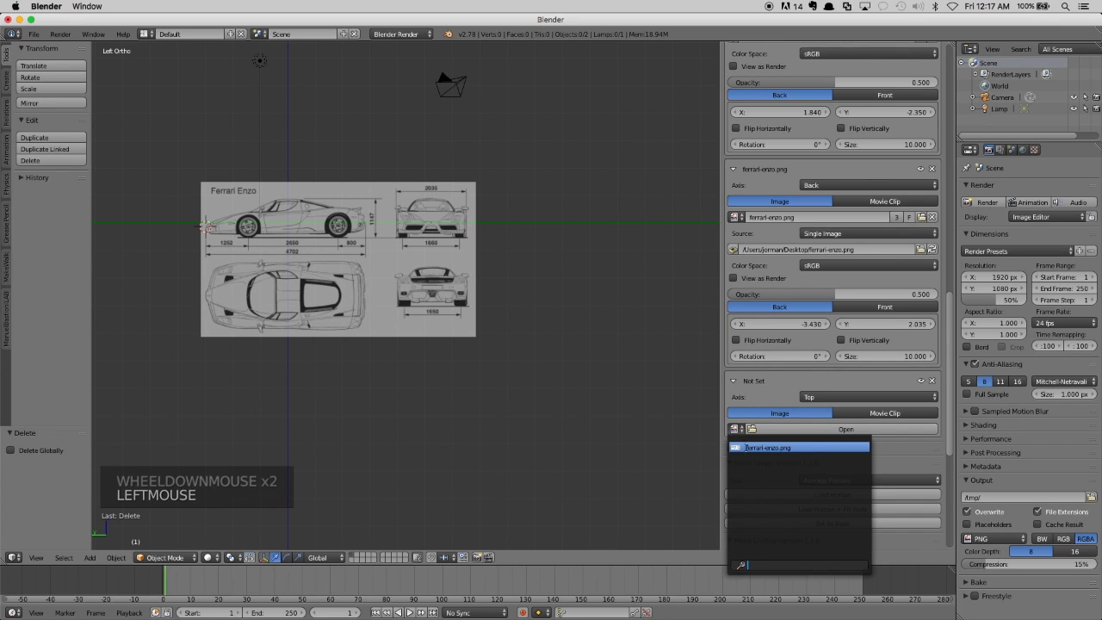
click(752, 452)
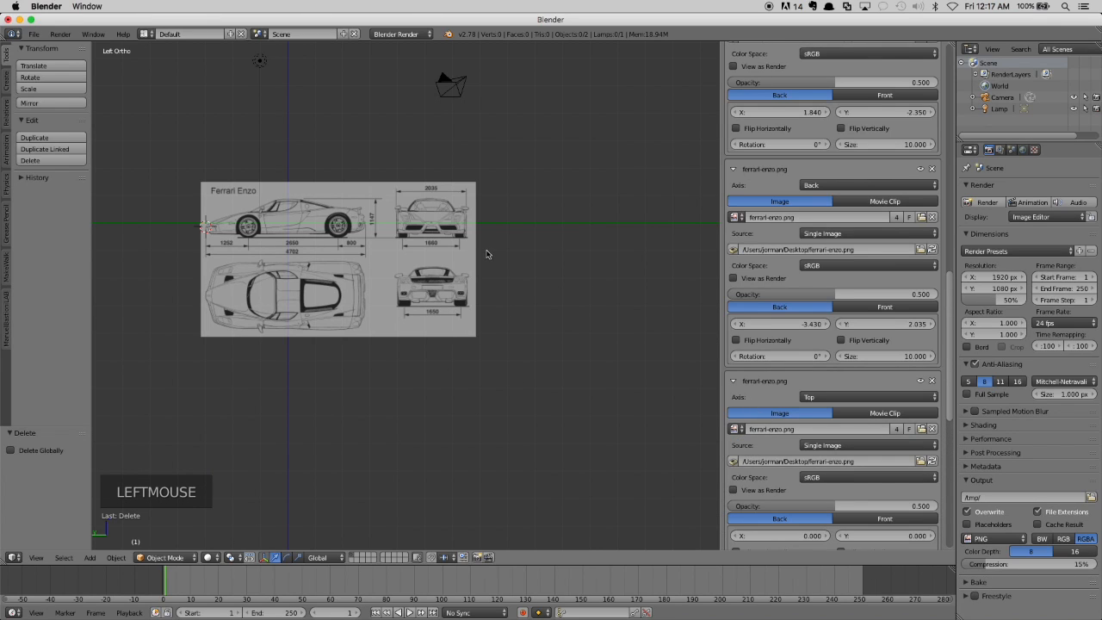
Step: Switch to the top orthographic view and bring up the Top-axis background image's offset settings
key(KP_7)
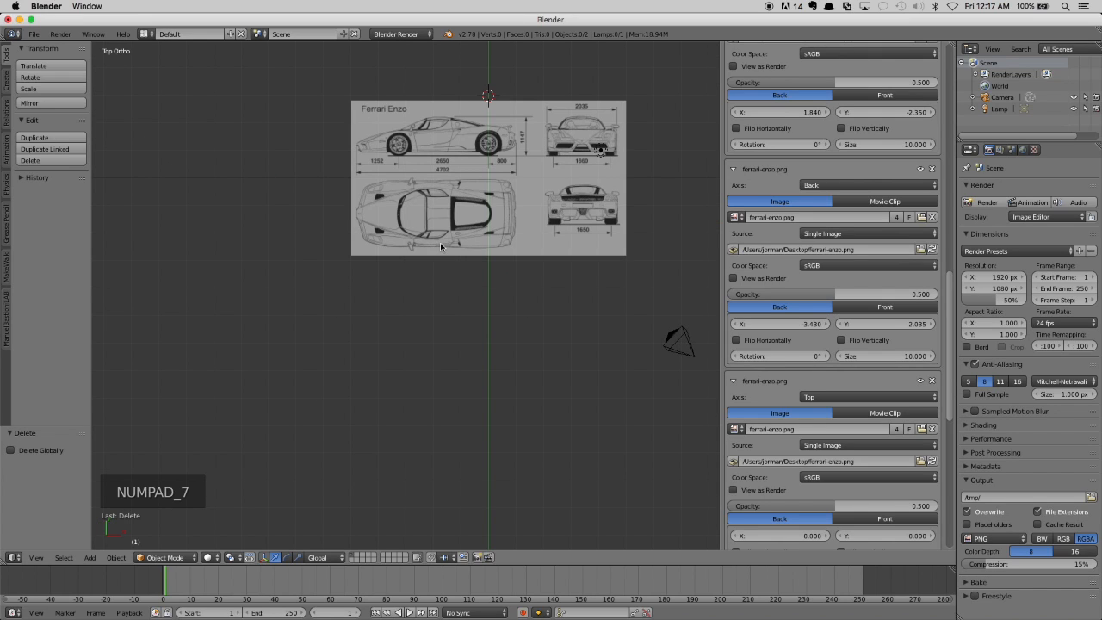
shift+scroll(433, 230, up, 1)
shift+middle_drag(422, 233, 336, 285)
shift+scroll(336, 284, up, 1)
scroll(339, 284, up, 2)
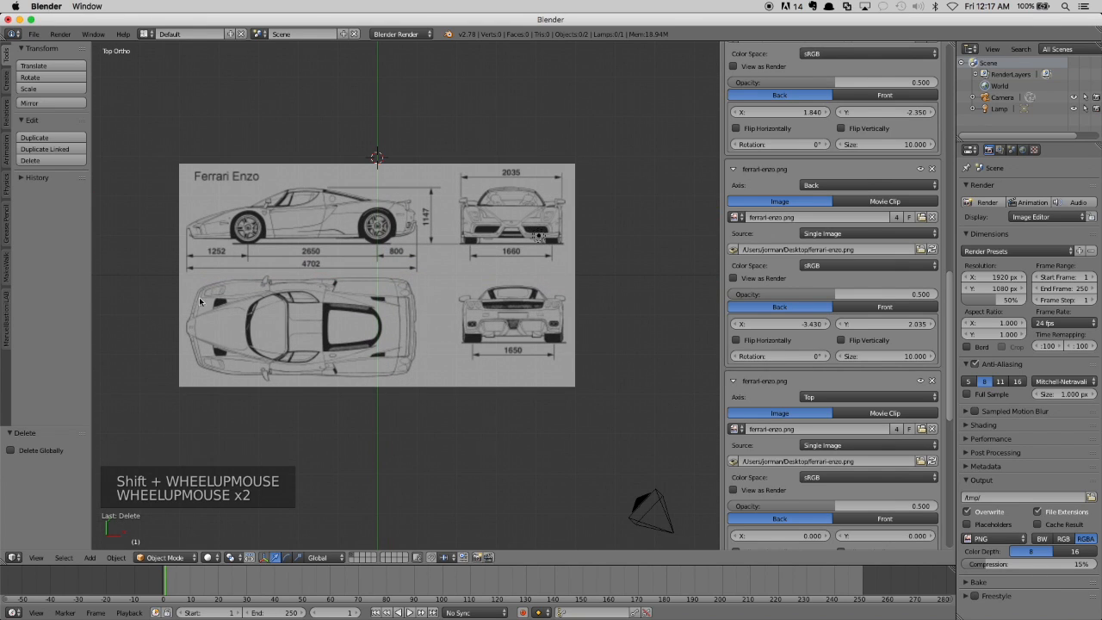
scroll(848, 353, down, 3)
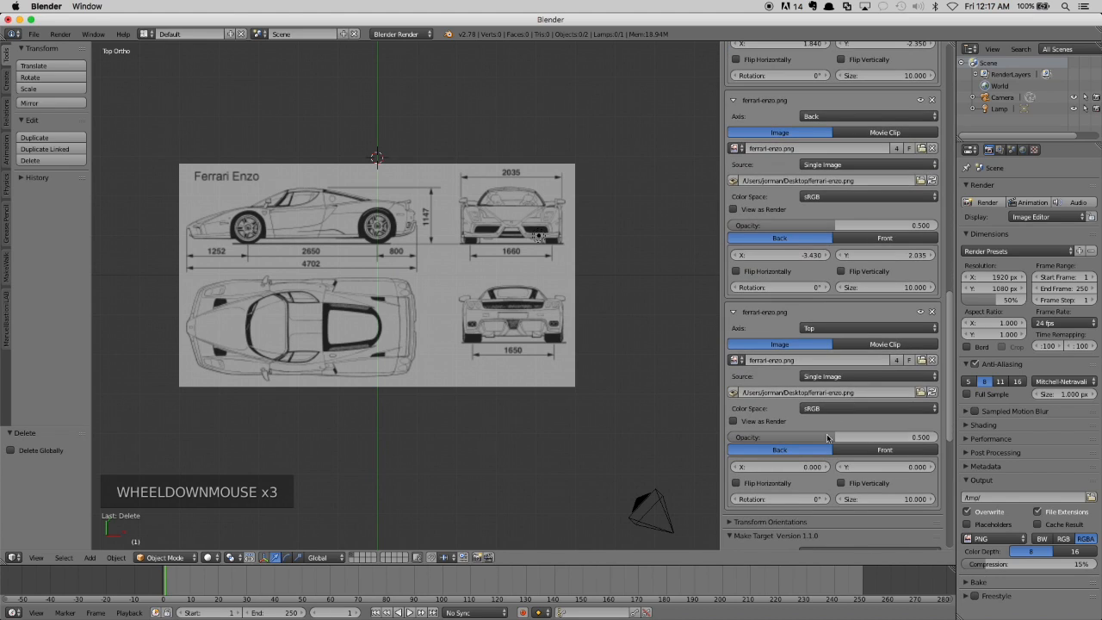
Step: Set the Top-axis background image's rotation to 90°
click(810, 497)
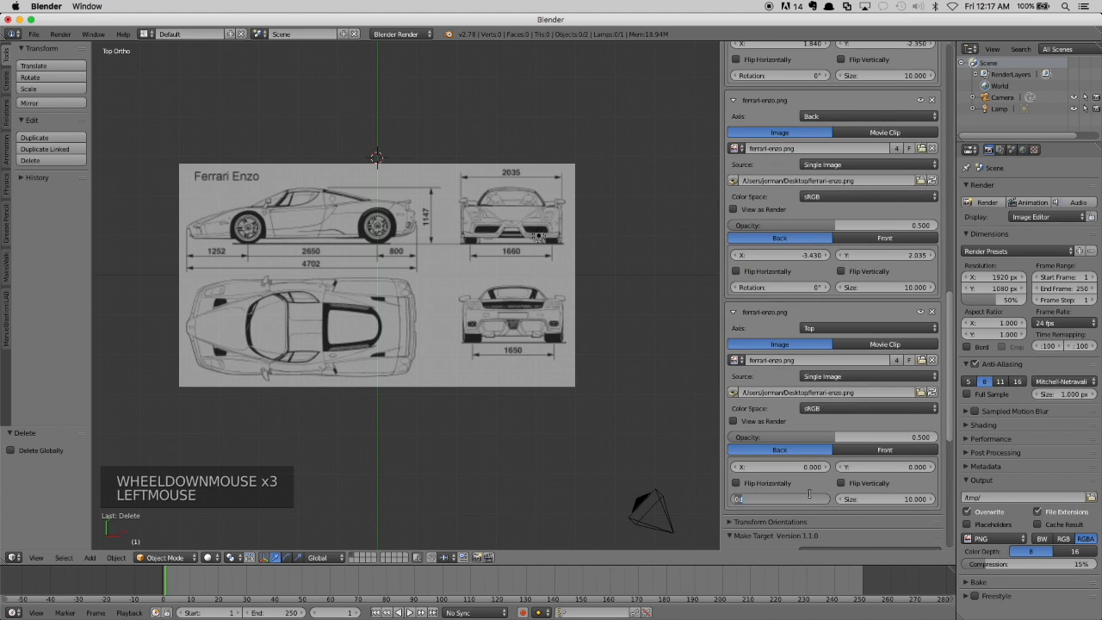
text(90)
key(Return)
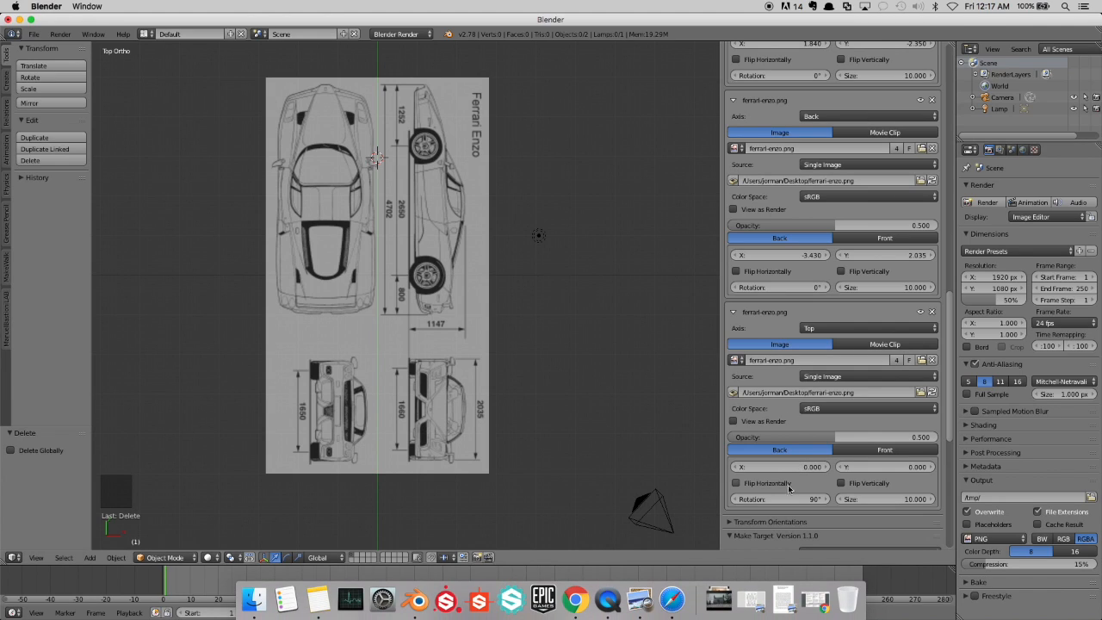
Step: Offset the Top-axis background image to X 1.3 and Y -3.3 so the car's nose meets the 3D cursor
mouse_move(802, 467)
mouse_down()
mouse_move(947, 468)
mouse_move(797, 468)
mouse_up()
scroll(365, 186, up, 3)
shift+scroll(366, 187, up, 1)
shift+middle_drag(366, 187, 373, 241)
scroll(373, 246, up, 5)
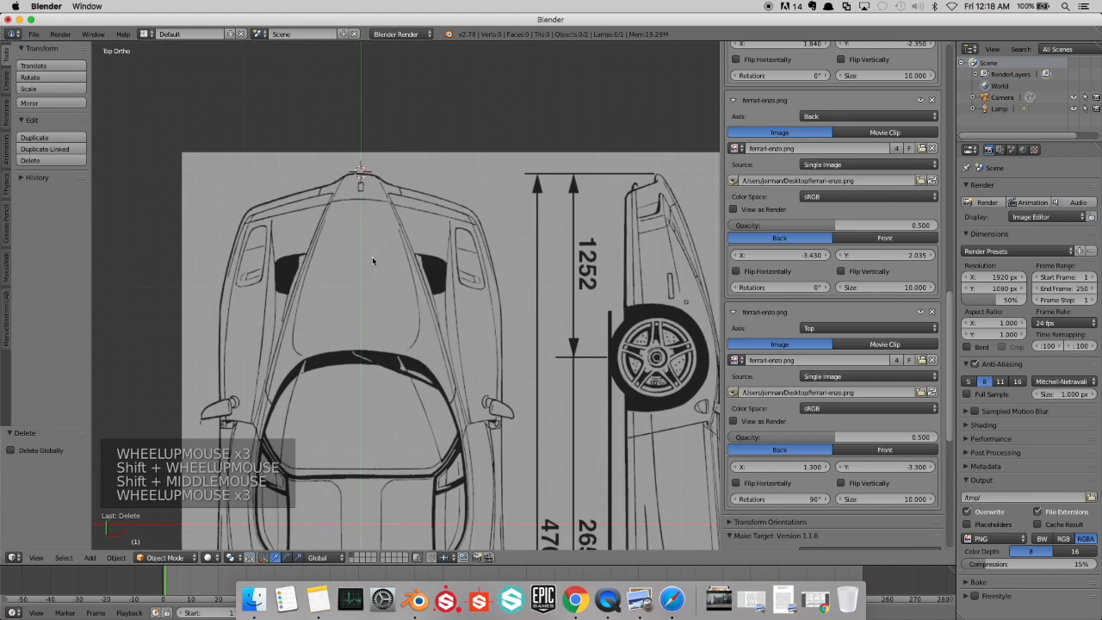
Step: Fine-tune the Top-axis image's Y offset through -3.25 and -3.26 to -3.27, matching the nose tip to the 3D cursor
click(874, 469)
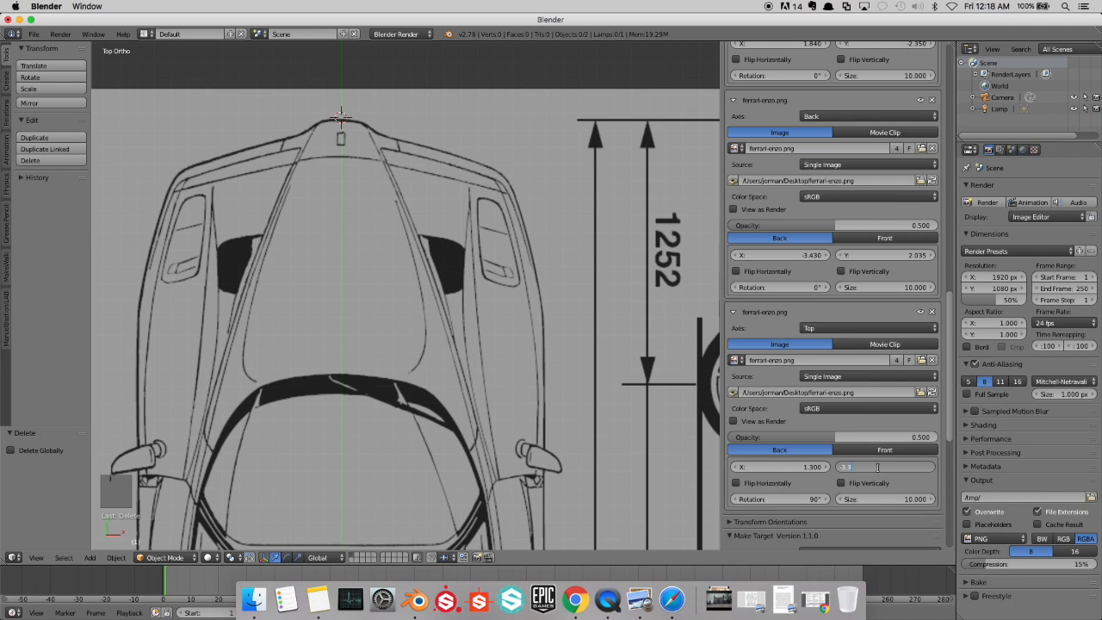
text(-3.25)
key(Return)
click(879, 470)
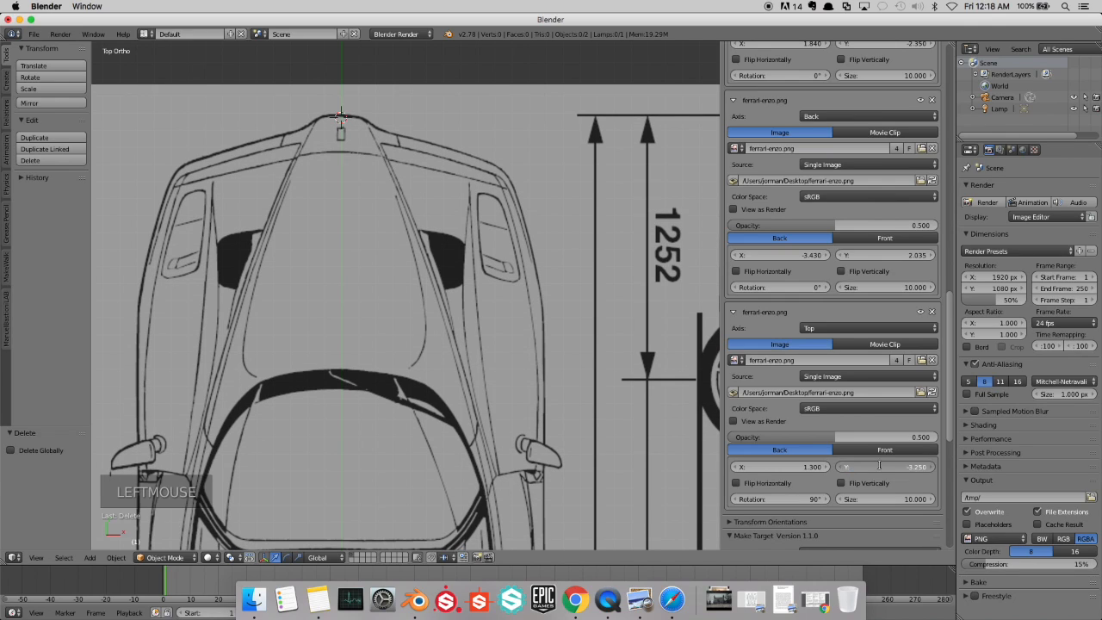
click(879, 464)
text(6)
key(Return)
click(880, 467)
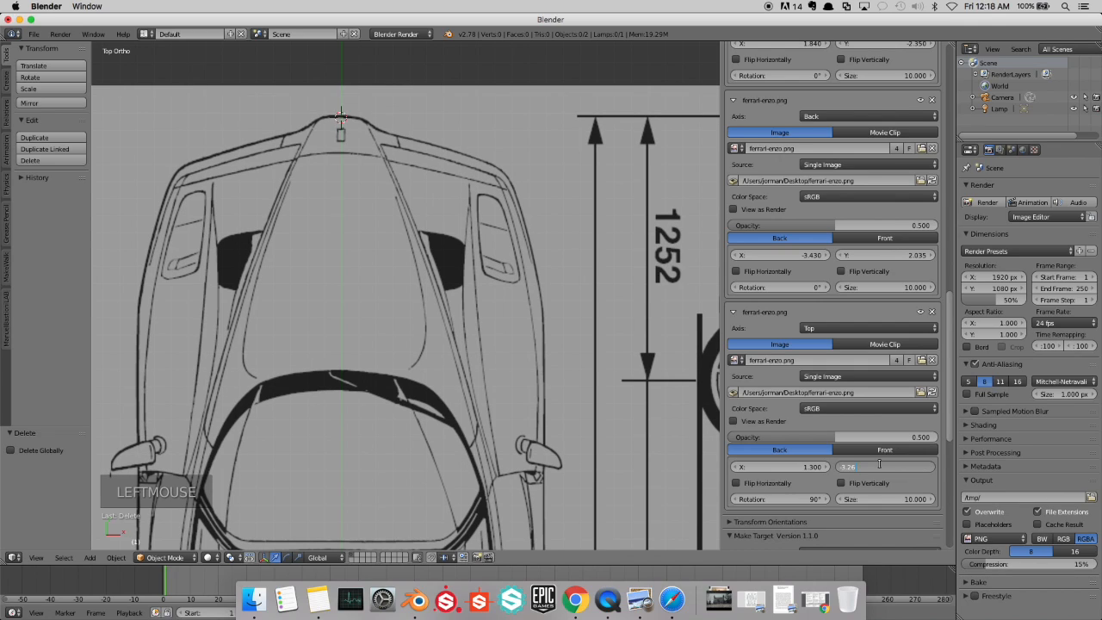
key(Return)
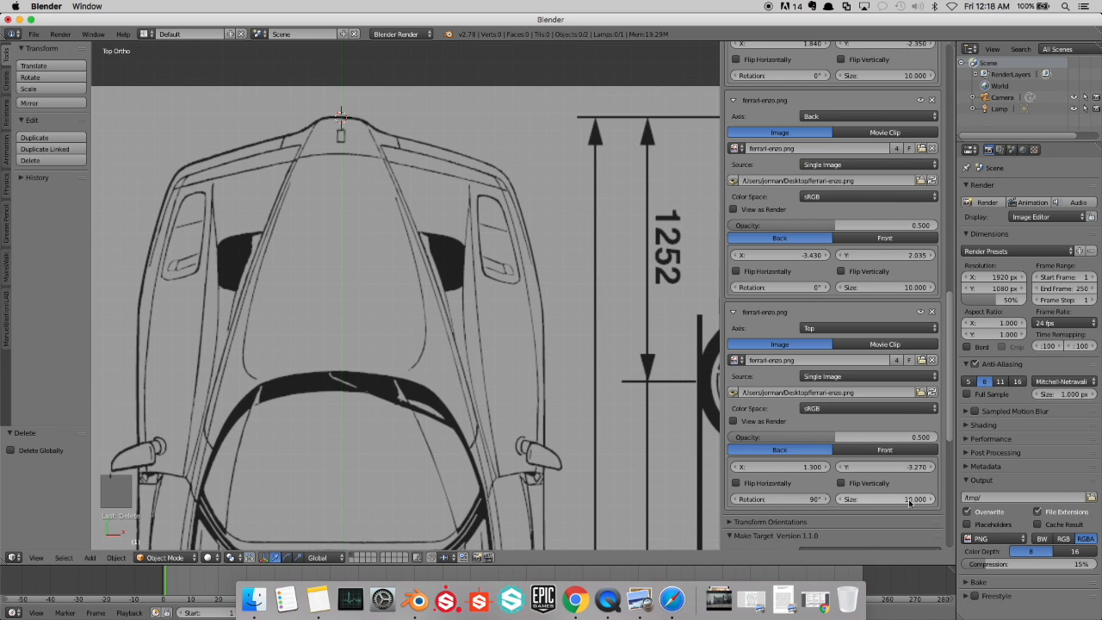
Step: Examine where the 3D cursor sits on the front drawing in the front orthographic view and from an angled view
scroll(387, 332, down, 10)
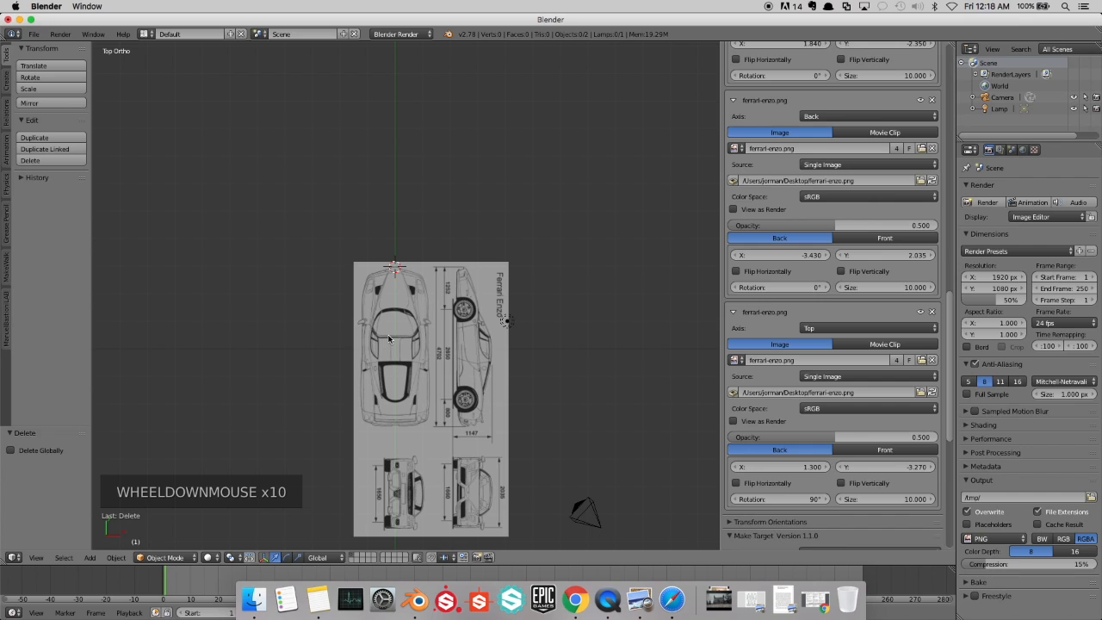
scroll(420, 303, down, 2)
scroll(420, 302, down, 1)
scroll(420, 303, up, 2)
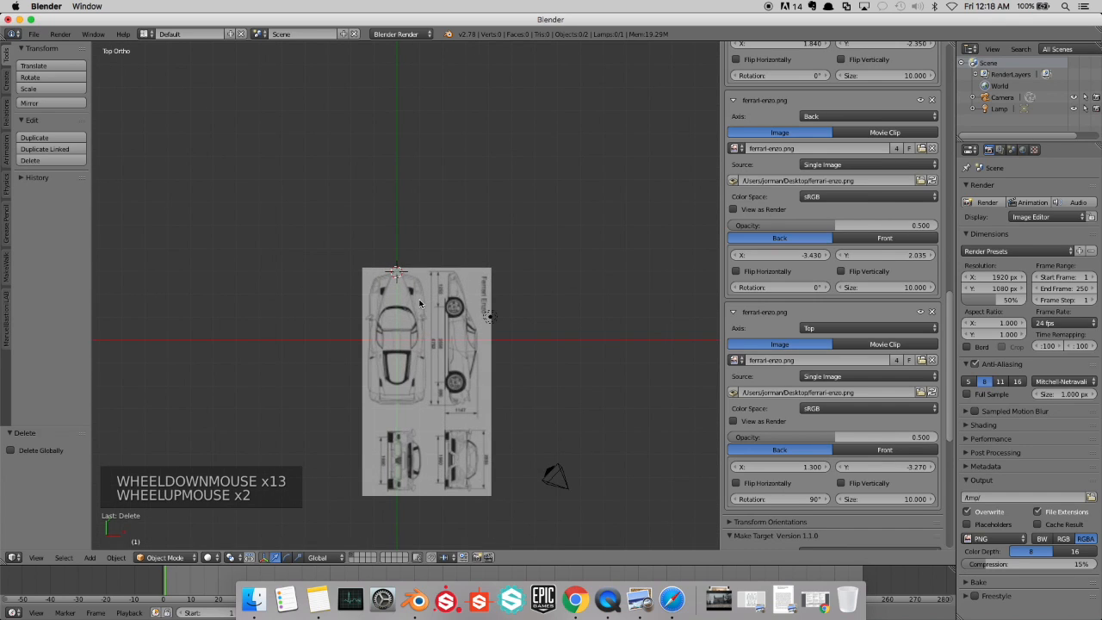
key(KP_1)
shift+scroll(421, 302, up, 1)
shift+middle_drag(420, 302, 420, 283)
scroll(420, 282, up, 5)
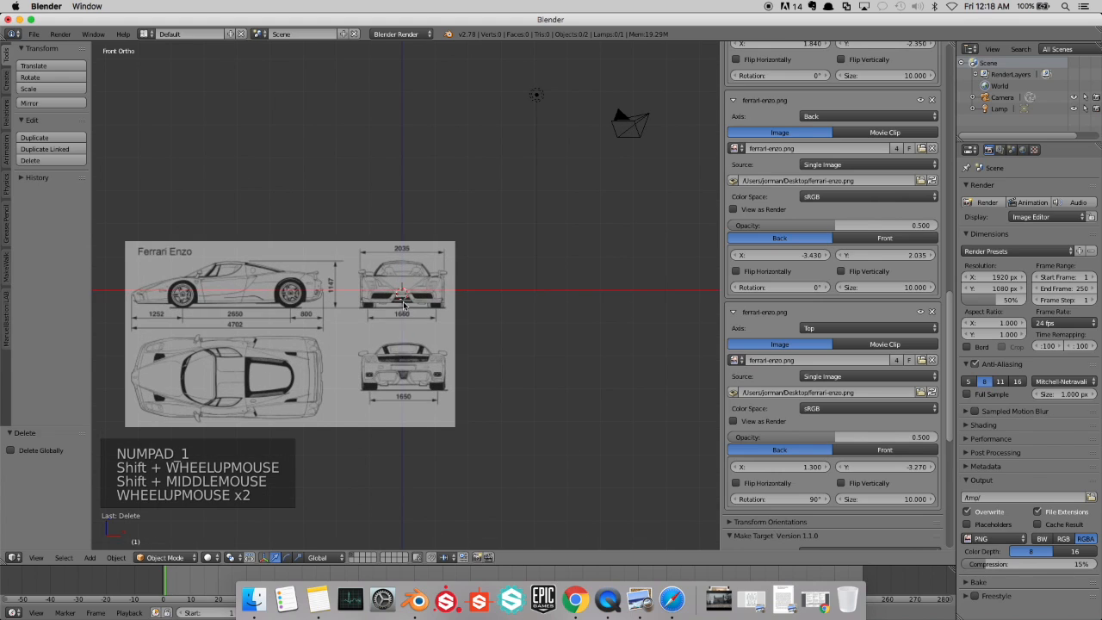
scroll(399, 297, up, 1)
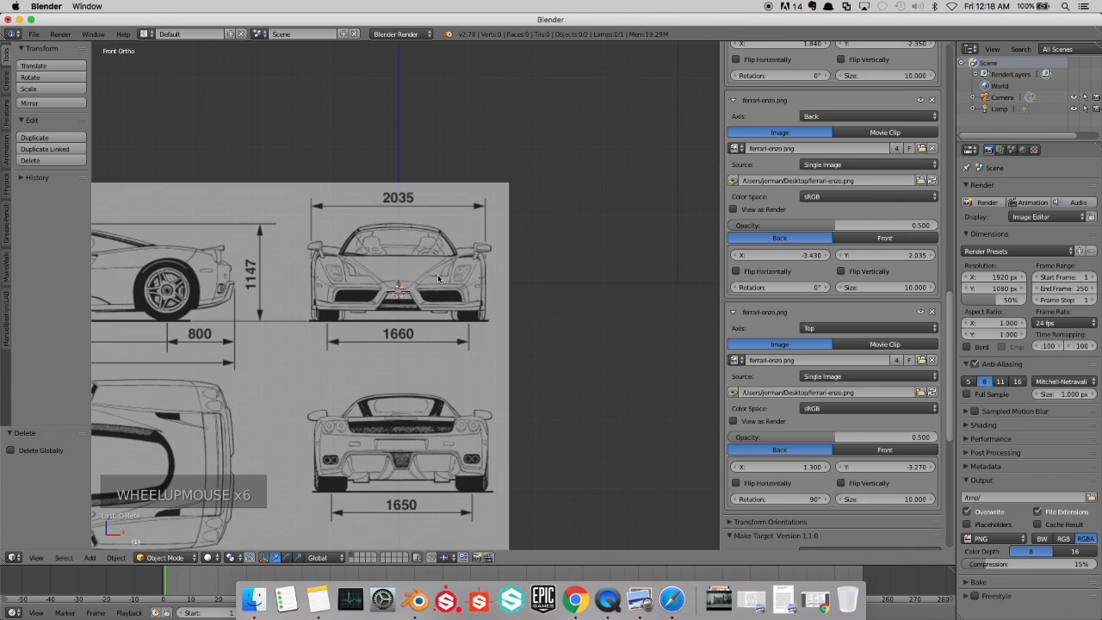
scroll(399, 293, up, 1)
middle_drag(410, 290, 374, 347)
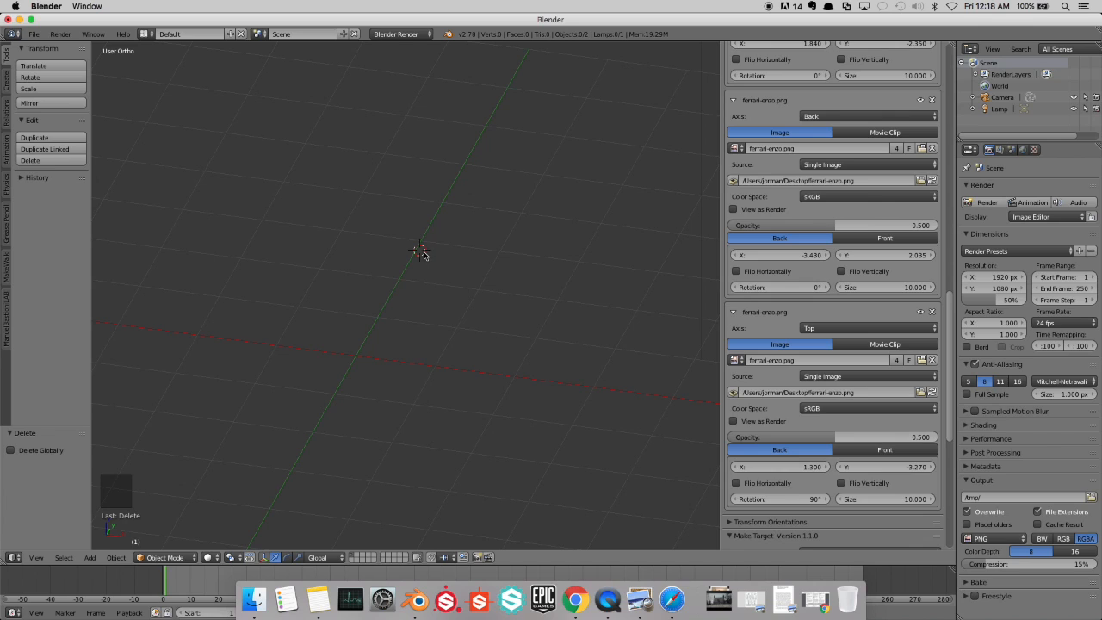
key(KP_1)
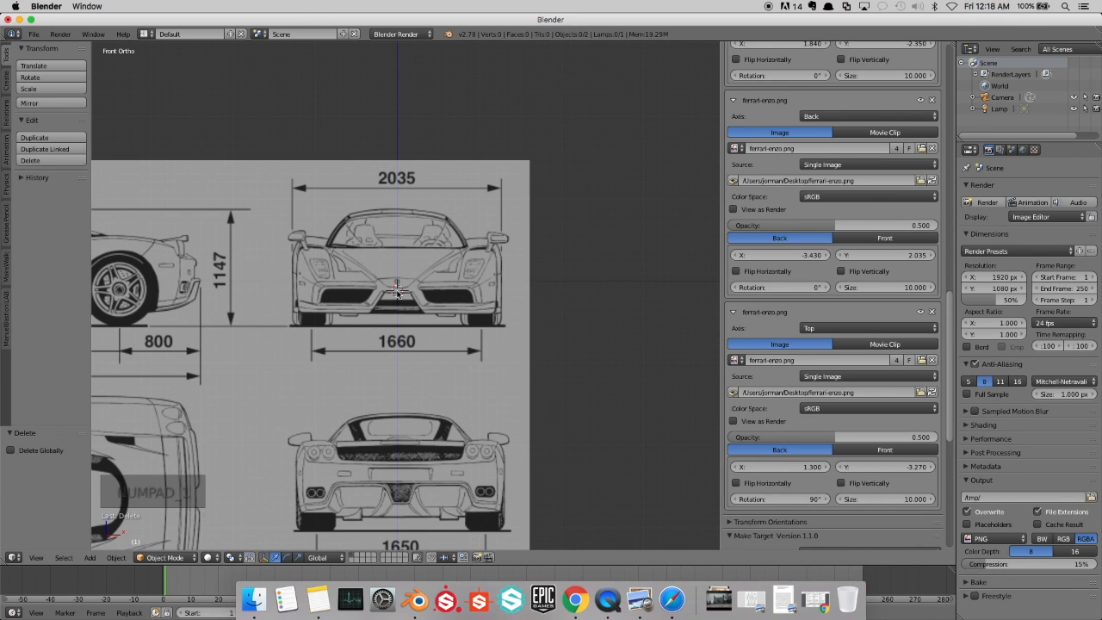
middle_drag(430, 280, 402, 310)
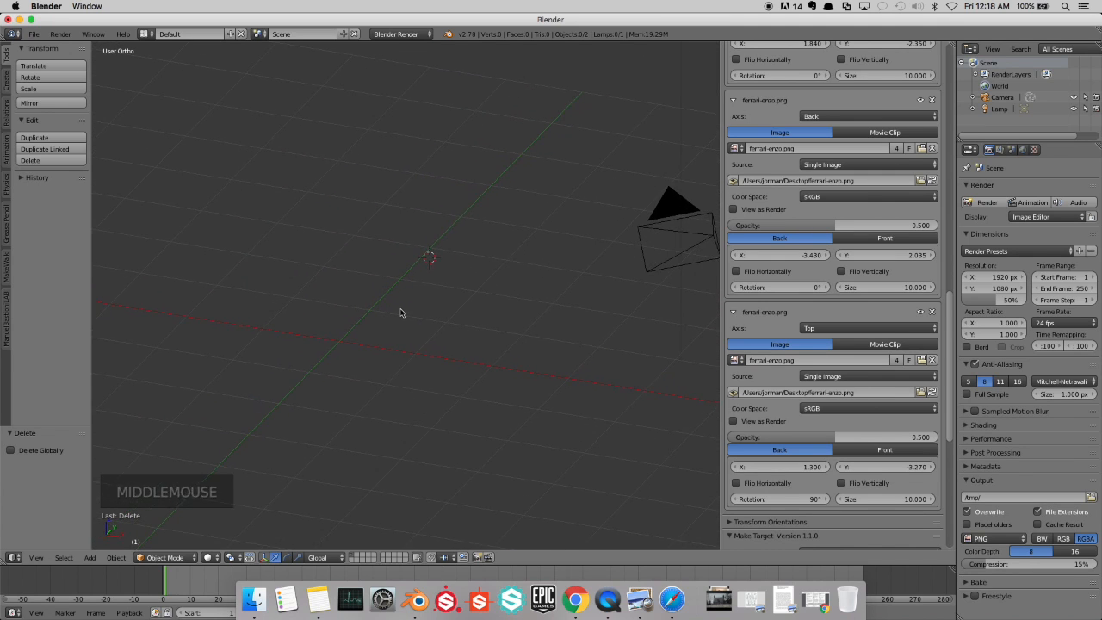
scroll(400, 310, down, 1)
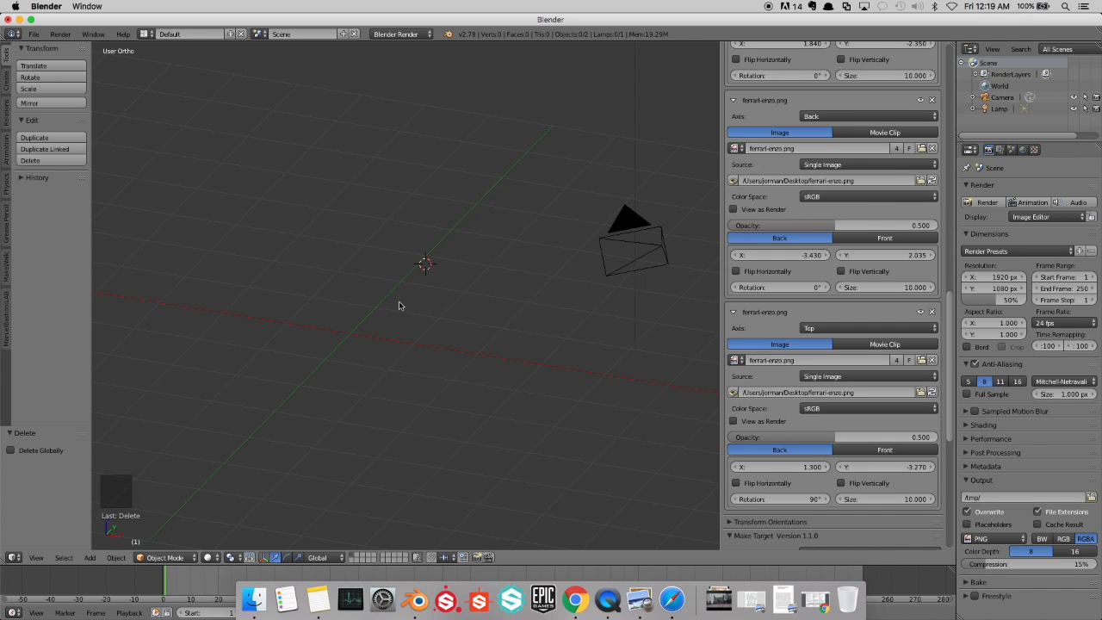
Step: Examine the 3D cursor's position on the side drawing's nose in the left orthographic view and from an angle
key(KP_3)
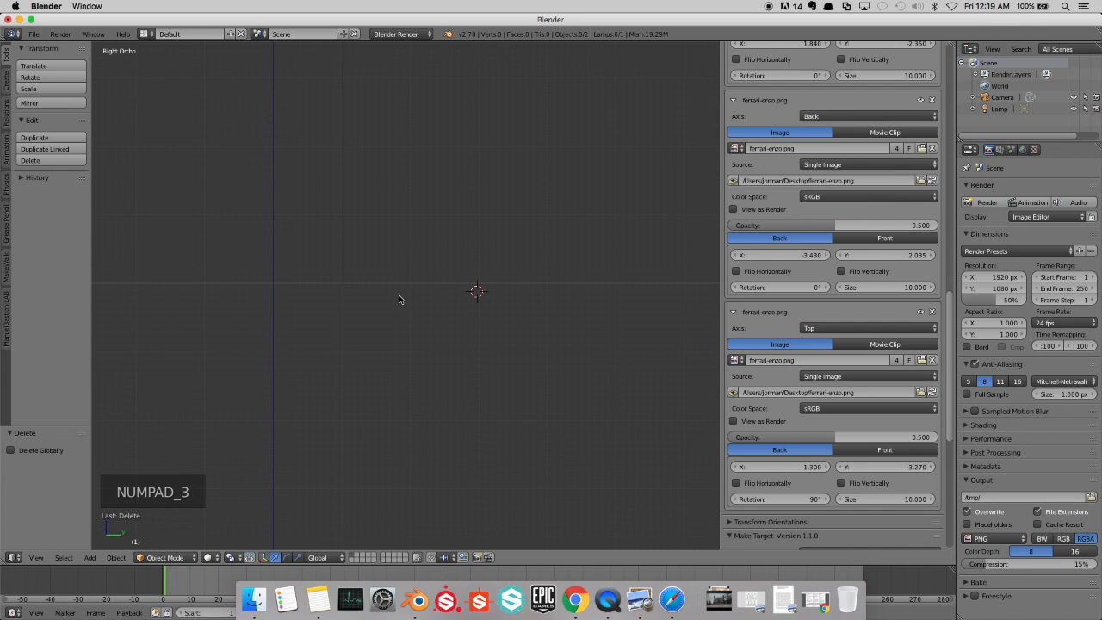
key(ctrl+KP_3)
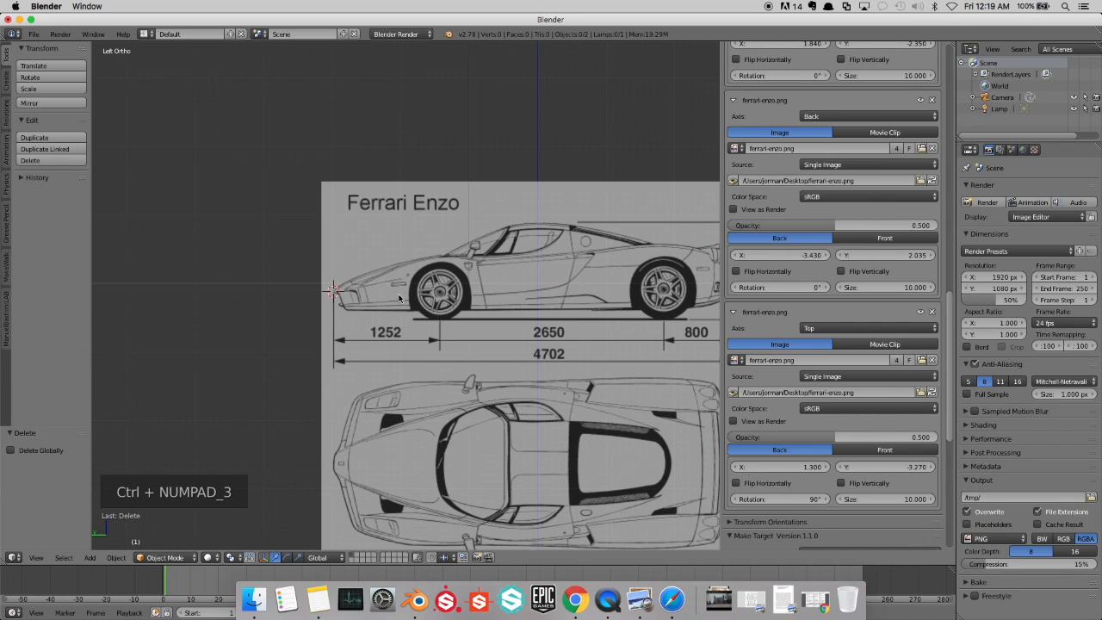
scroll(386, 295, down, 4)
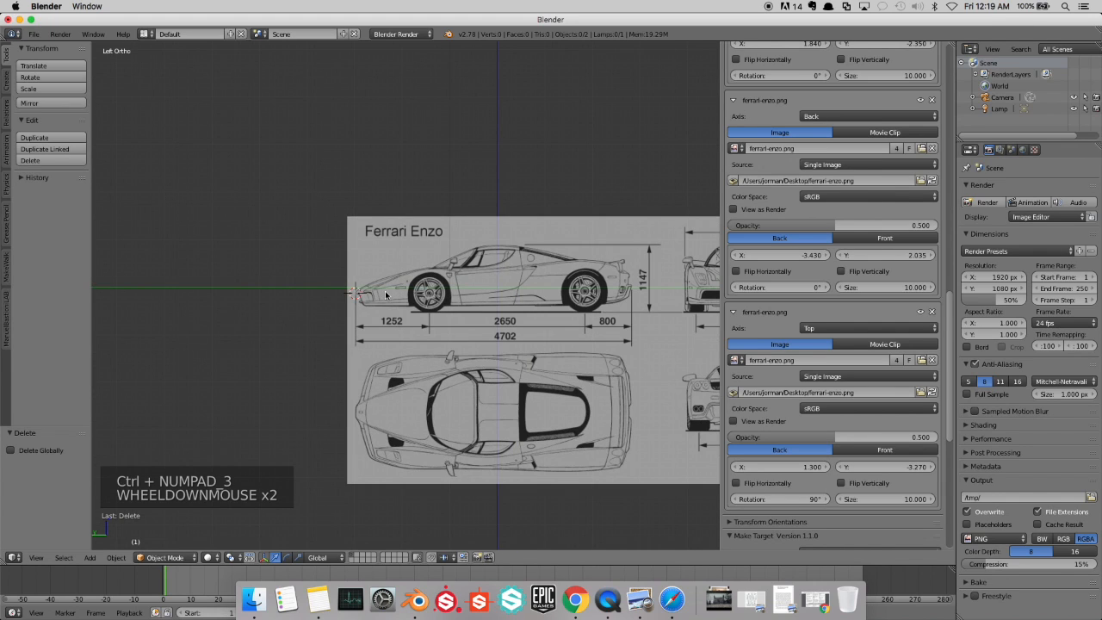
middle_drag(385, 295, 442, 336)
key(ctrl+KP_1)
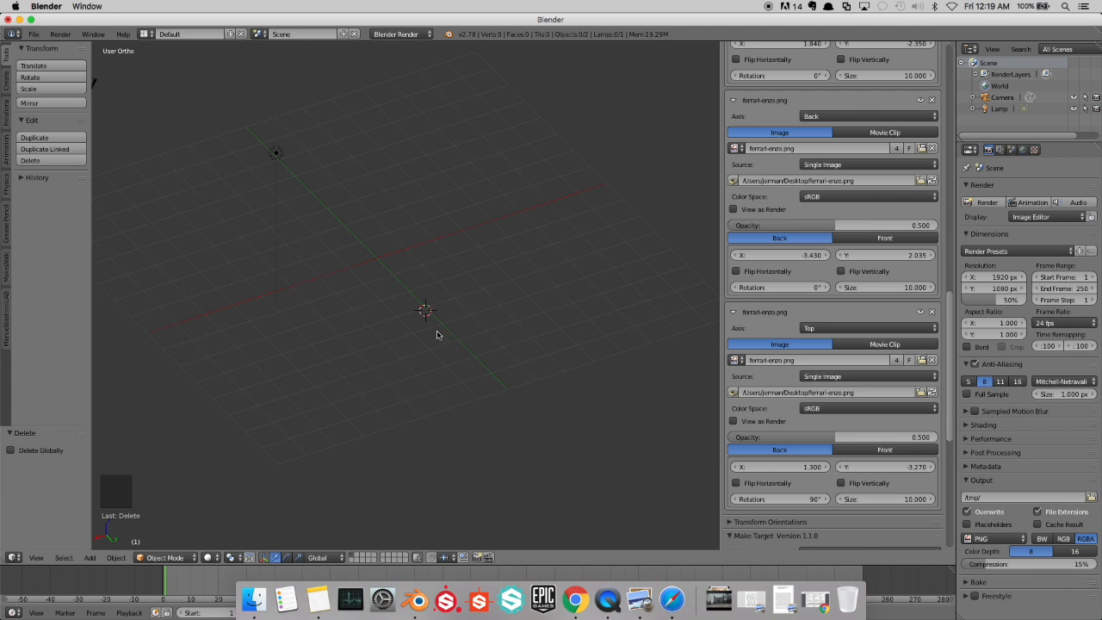
key(ctrl+KP_3)
middle_drag(423, 304, 442, 327)
scroll(422, 333, down, 1)
Step: Compare the blueprint's alignment with the 3D cursor between the front, back and side orthographic views
key(KP_1)
key(ctrl+KP_1)
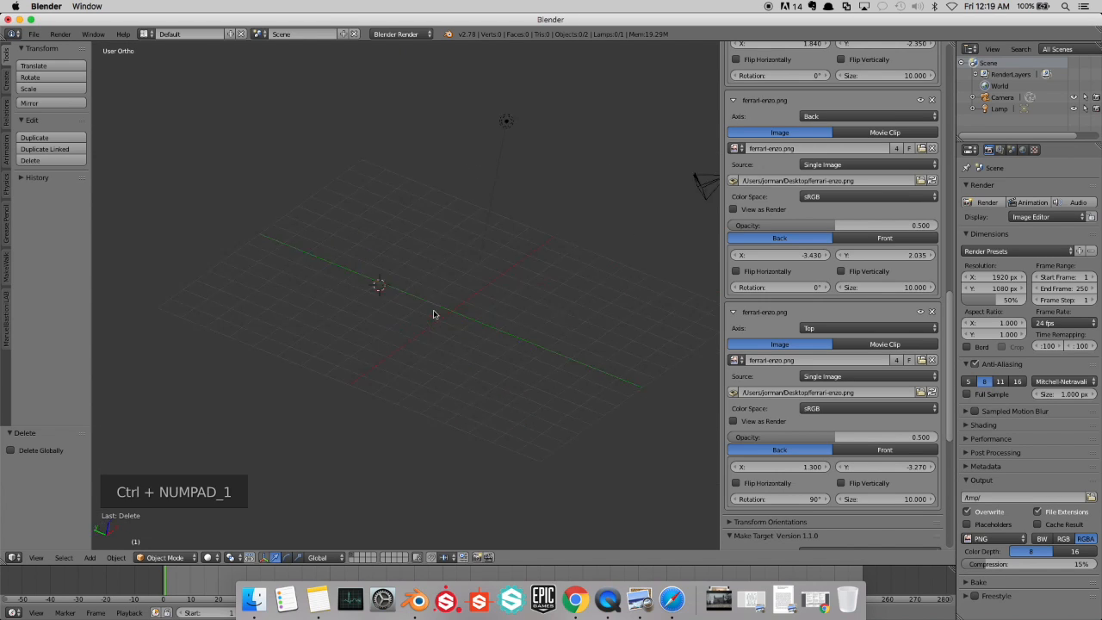
middle_drag(442, 234, 440, 275)
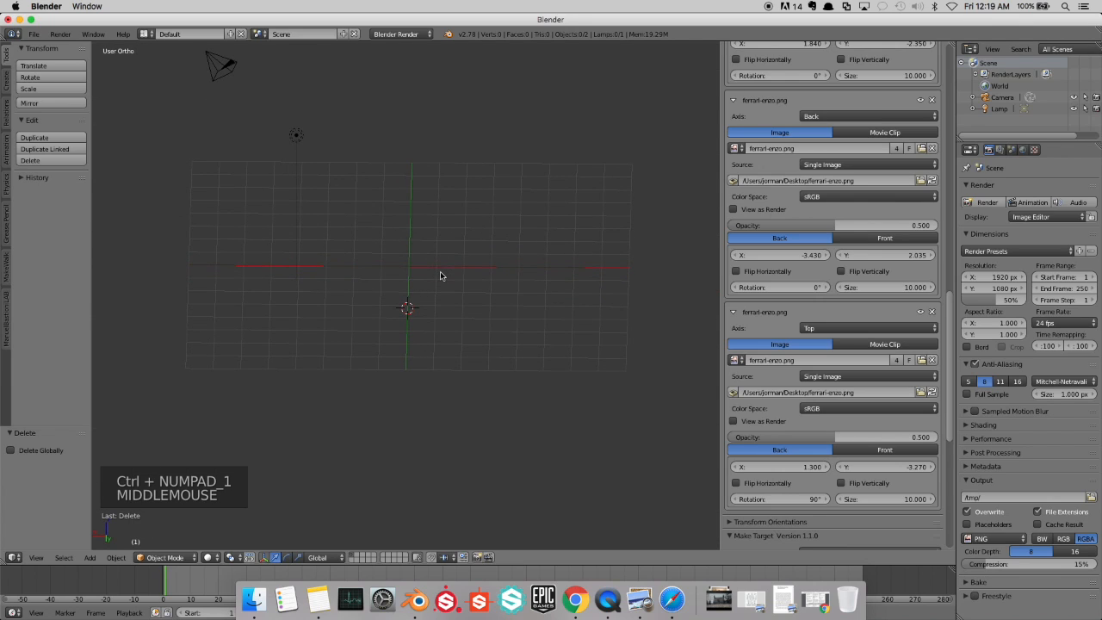
key(KP_3)
middle_drag(438, 226, 436, 274)
key(ctrl+KP_3)
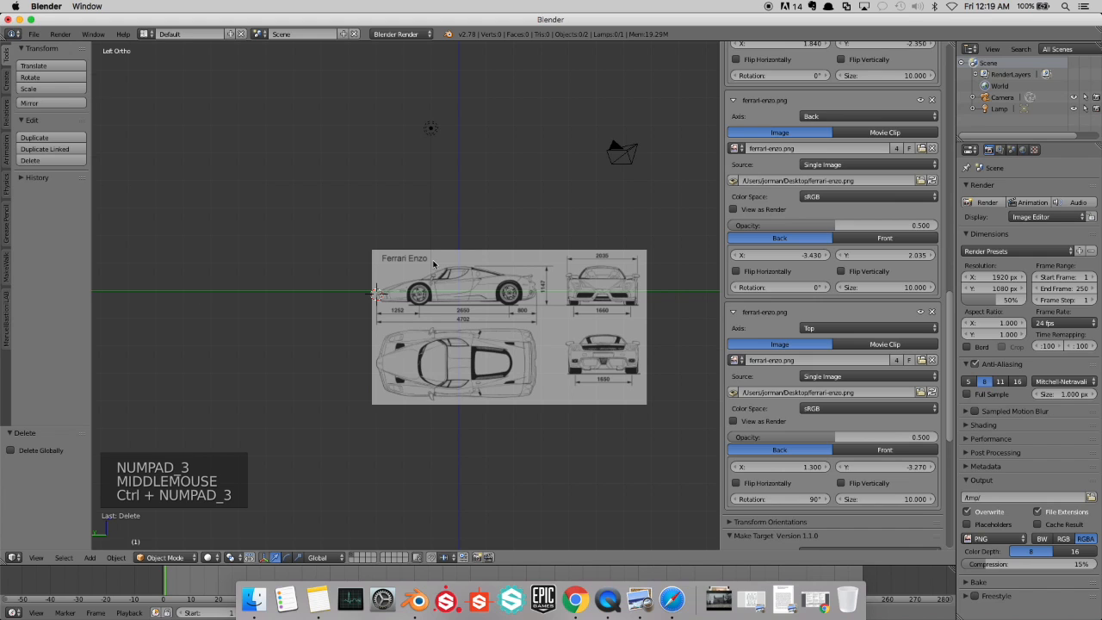
scroll(430, 229, up, 1)
middle_drag(430, 229, 428, 269)
scroll(426, 268, up, 1)
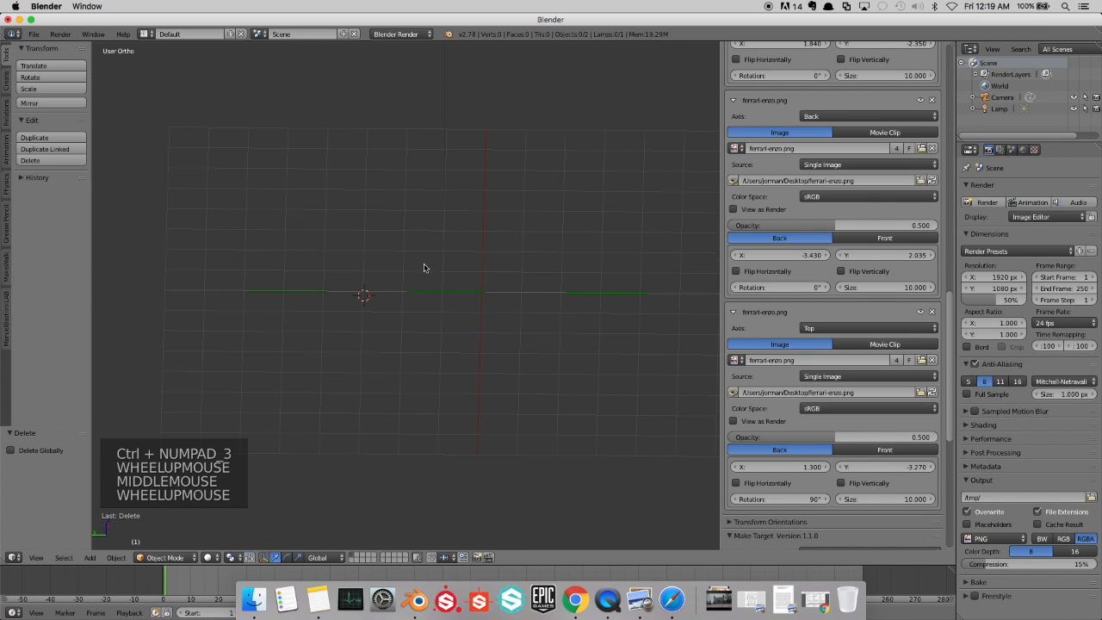
middle_drag(413, 261, 364, 276)
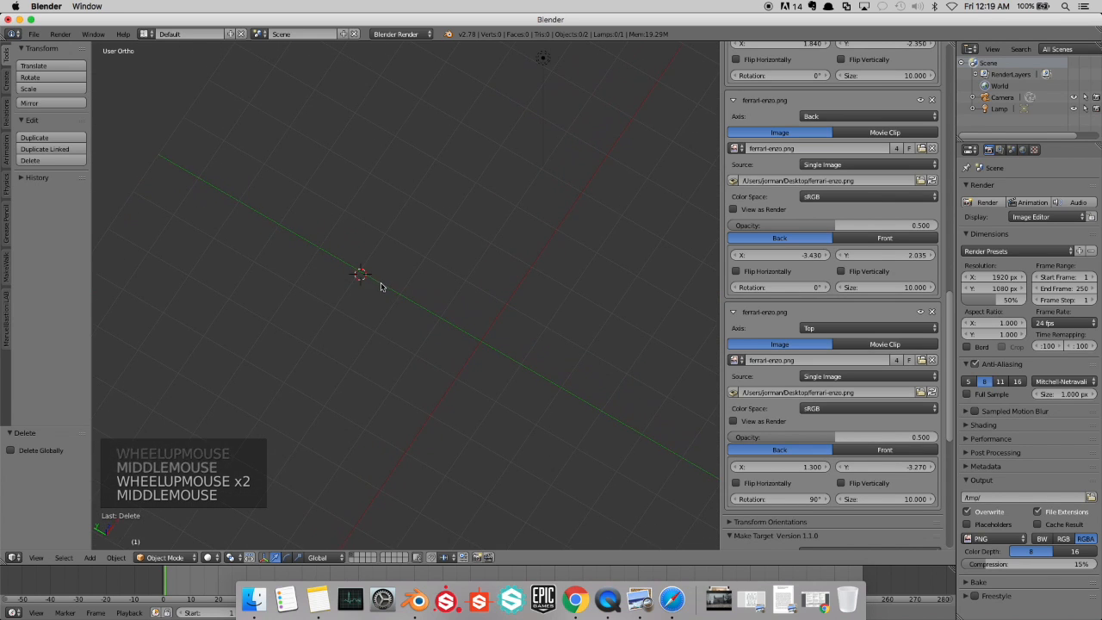
Step: Examine the blueprint's alignment with the 3D cursor in the top, back and front orthographic views
scroll(379, 272, down, 6)
key(KP_7)
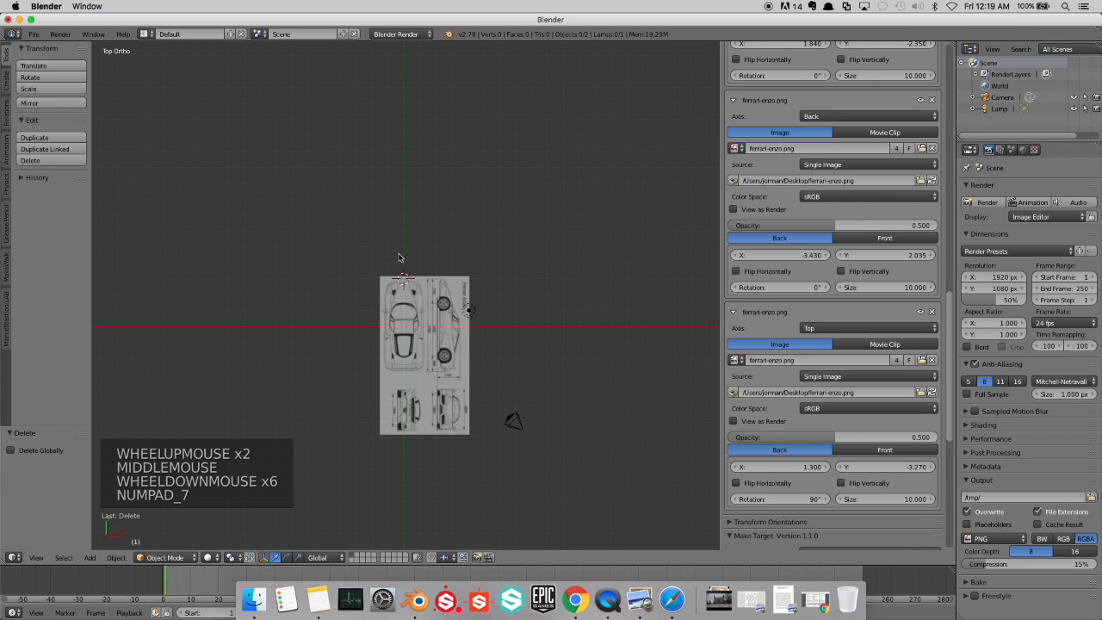
scroll(398, 257, up, 2)
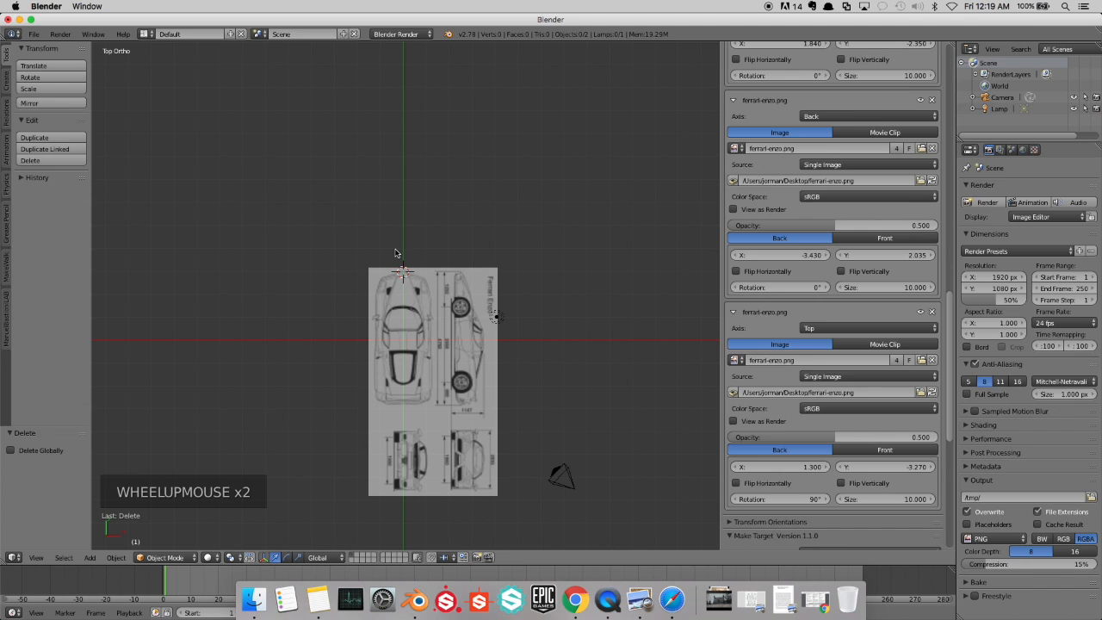
key(ctrl+KP_1)
scroll(395, 252, up, 5)
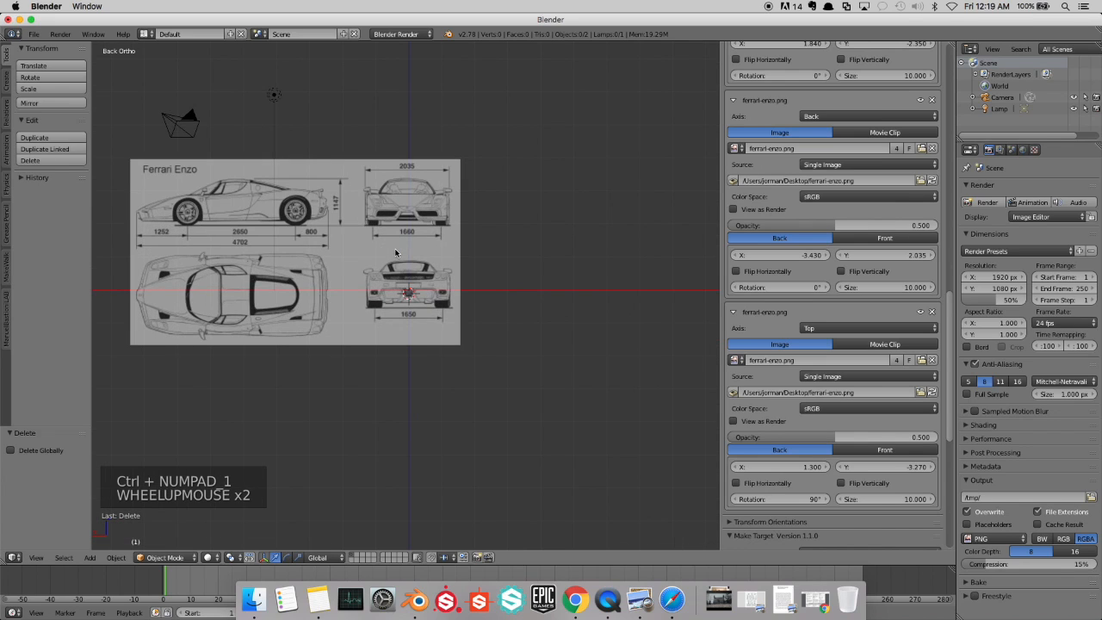
scroll(395, 254, down, 1)
middle_drag(395, 254, 388, 294)
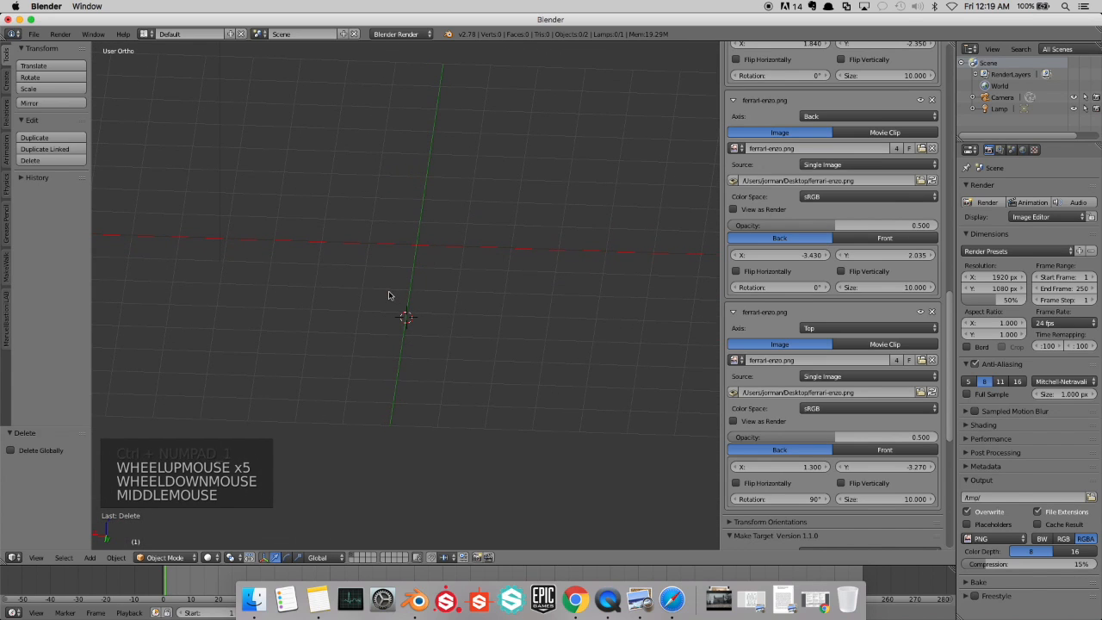
key(KP_1)
scroll(399, 272, up, 1)
middle_drag(399, 272, 399, 286)
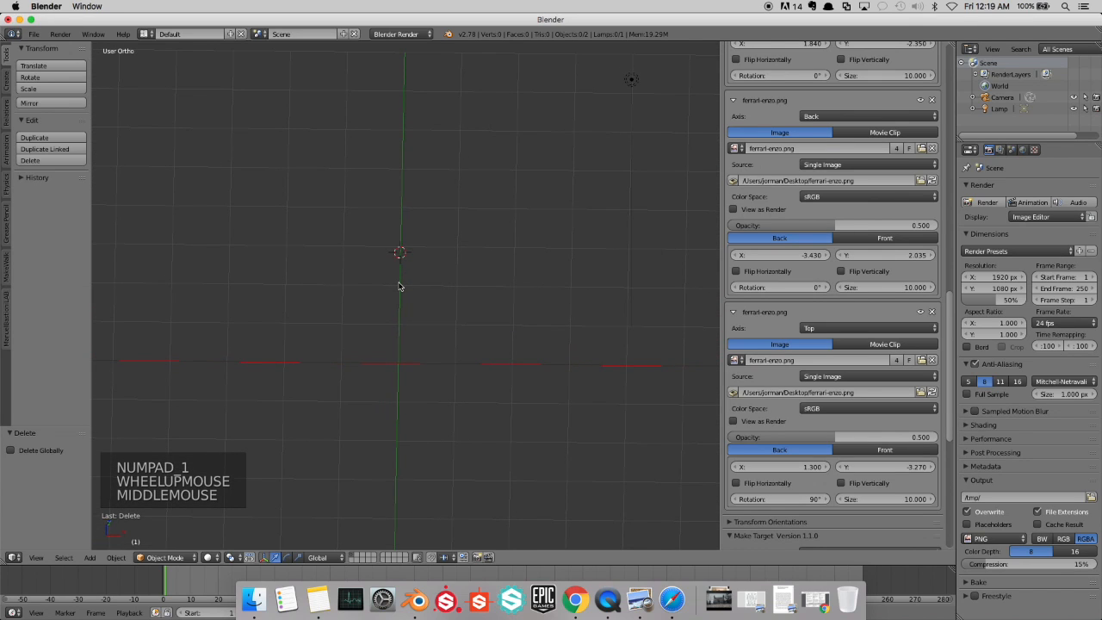
scroll(398, 285, down, 2)
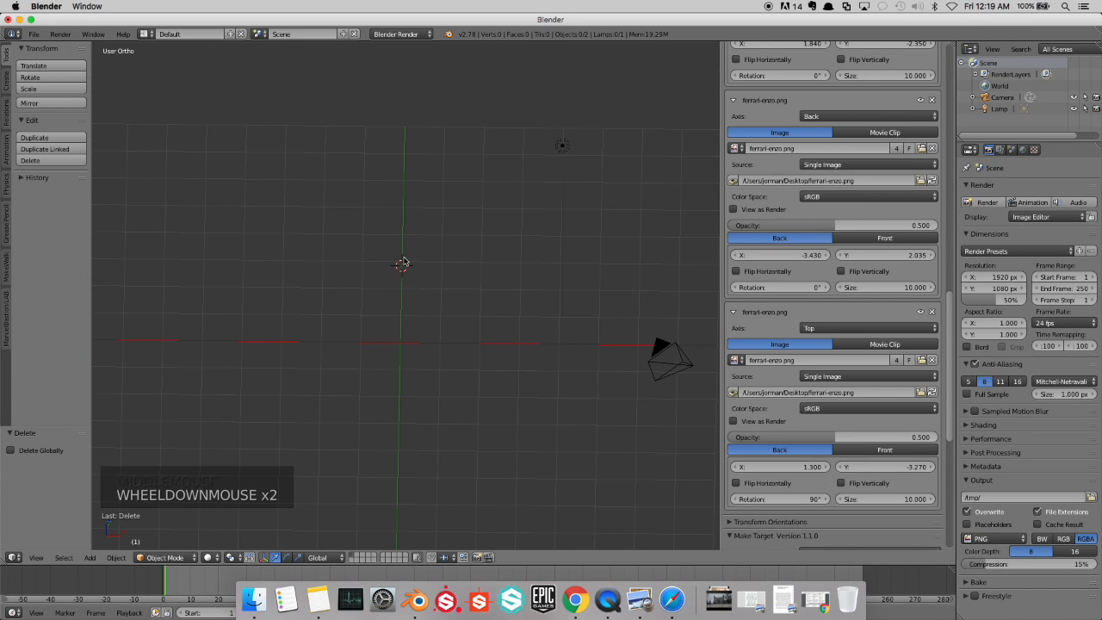
scroll(340, 334, down, 1)
middle_drag(336, 330, 393, 323)
scroll(414, 324, down, 1)
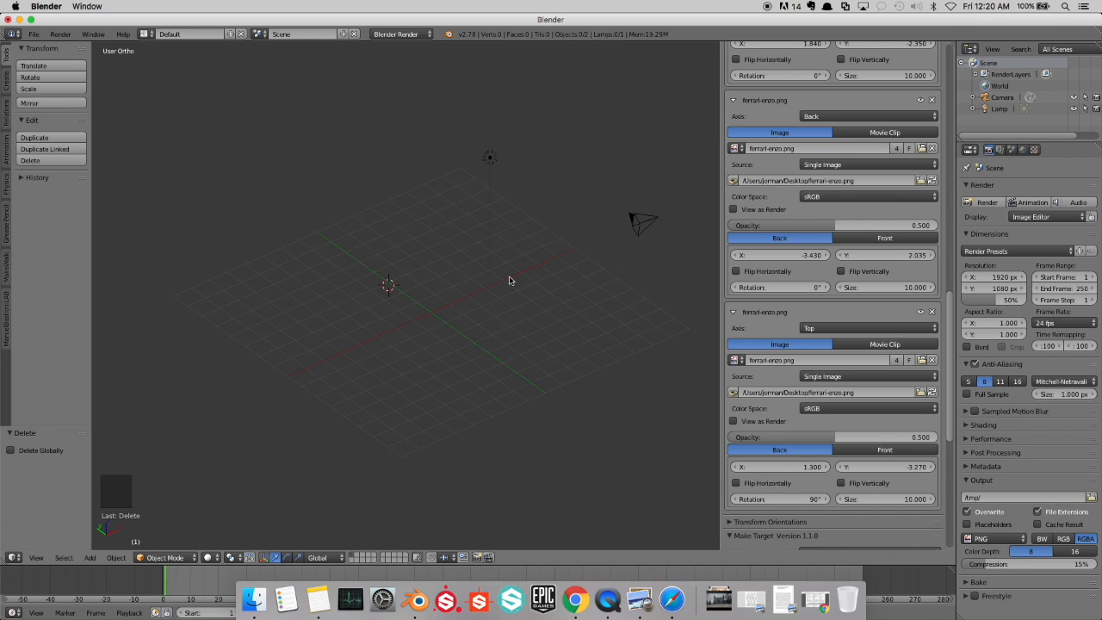
middle_drag(457, 285, 420, 310)
middle_drag(407, 343, 450, 328)
Step: Set the first background image's axis to Back and the third background image's axis to Front
scroll(831, 337, up, 4)
scroll(831, 220, up, 15)
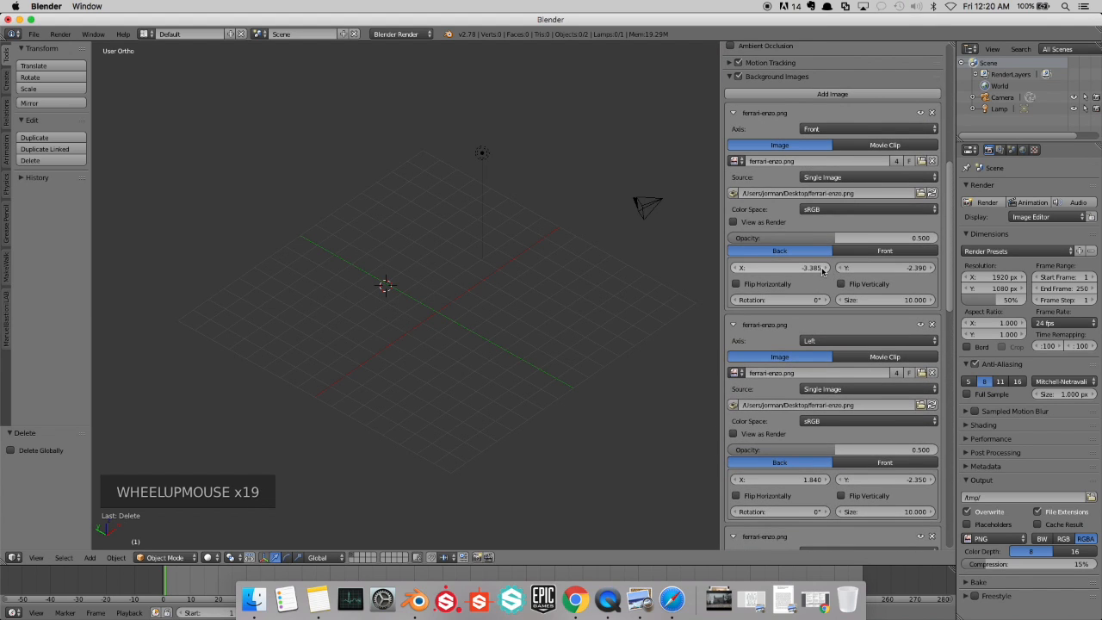
scroll(822, 269, up, 2)
click(826, 175)
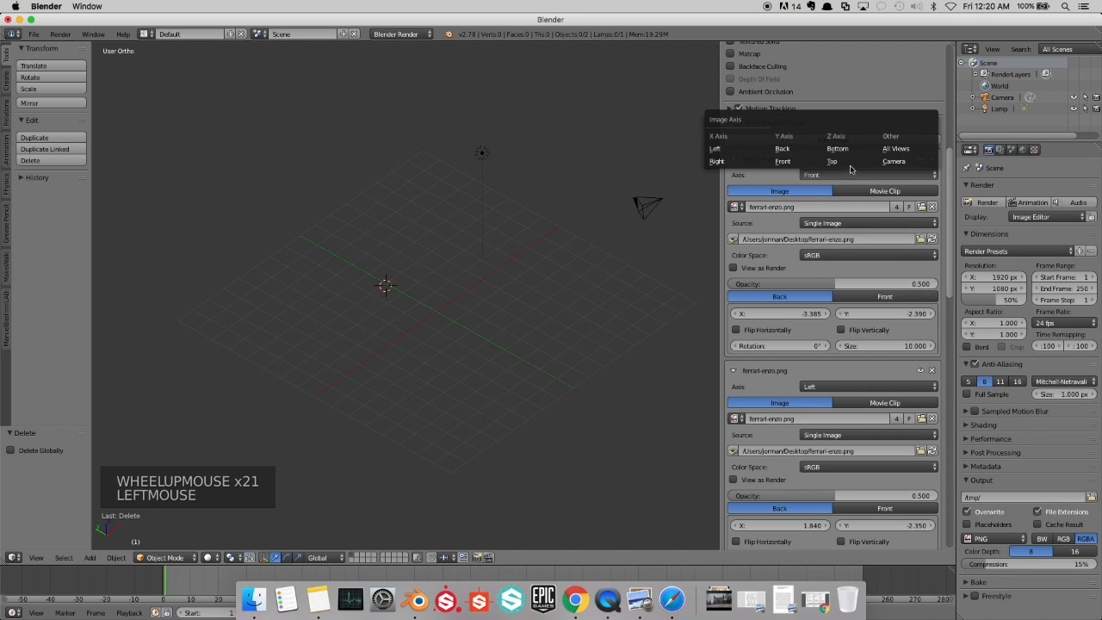
click(783, 148)
scroll(845, 282, down, 2)
scroll(846, 282, down, 7)
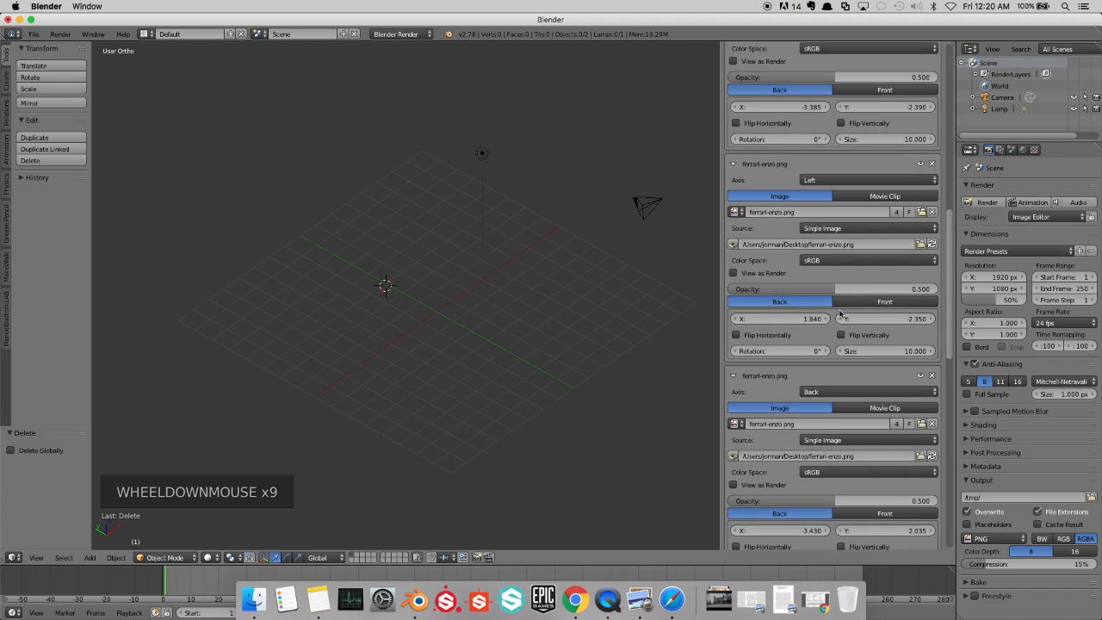
click(826, 392)
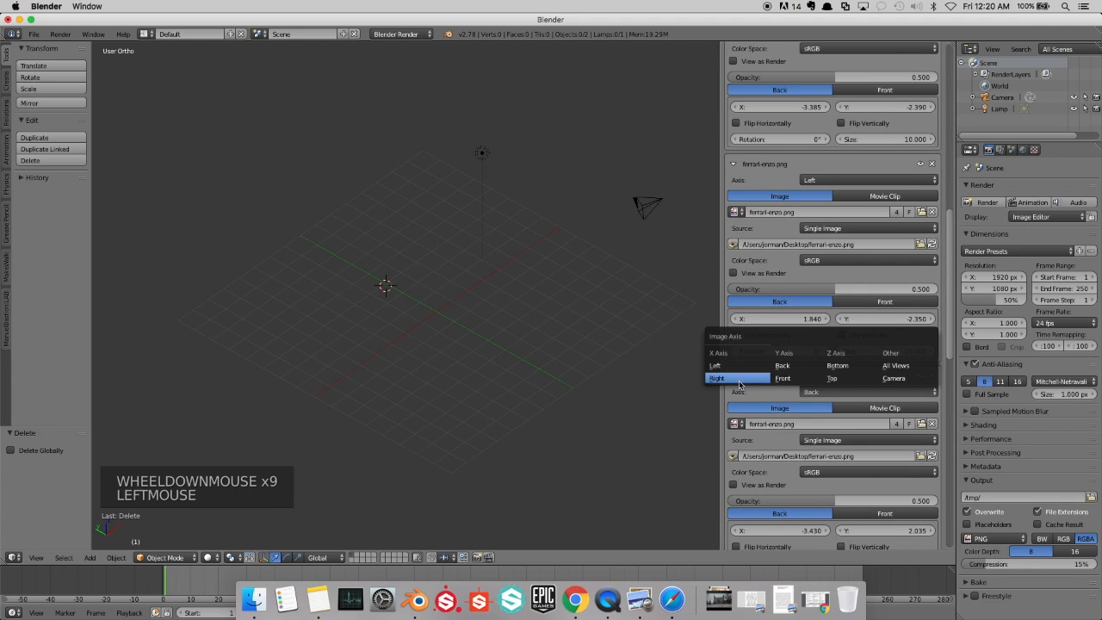
click(779, 379)
Step: Examine where the 3D cursor sits on the car's rear drawing in the front orthographic view
scroll(487, 322, up, 1)
shift+scroll(487, 320, up, 1)
shift+middle_drag(487, 320, 485, 273)
shift+scroll(485, 273, down, 1)
key(KP_1)
scroll(430, 251, up, 3)
mouse_move(431, 251)
middle_down()
mouse_move(435, 229)
mouse_move(404, 264)
mouse_move(438, 259)
middle_up()
key(KP_1)
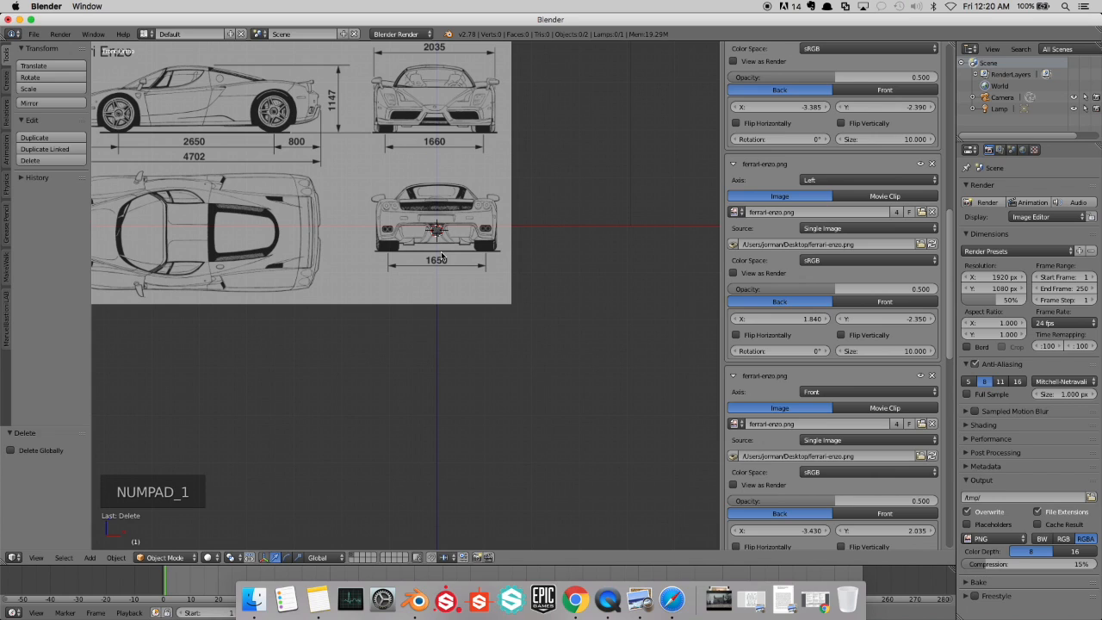
Step: Place the 3D cursor at the car's rear end on the side drawing in the left orthographic view
key(KP_3)
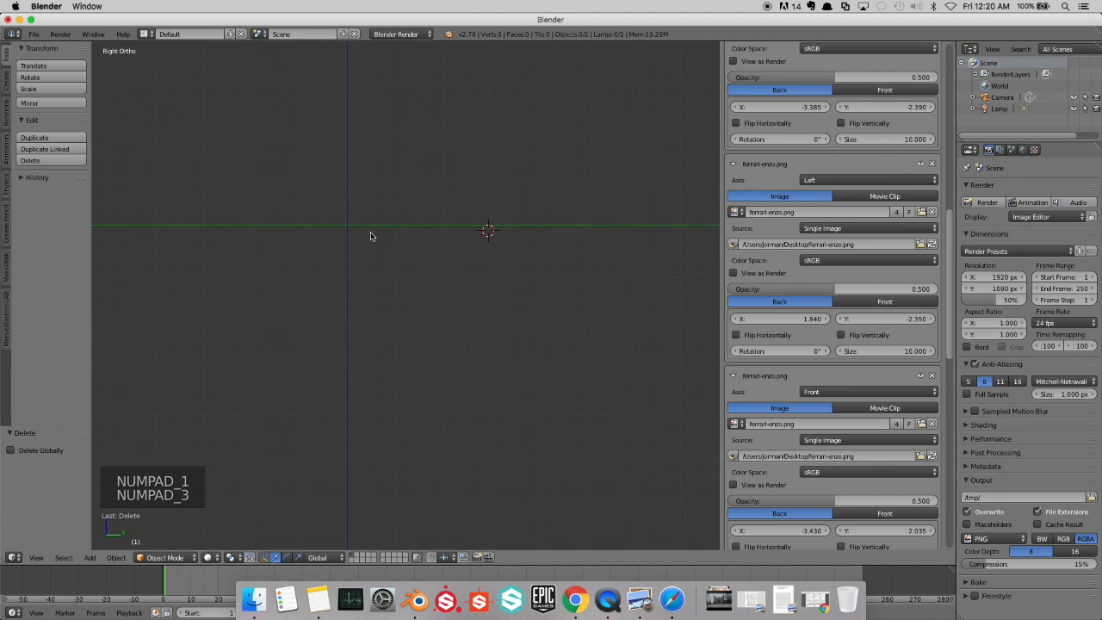
key(ctrl+KP_3)
shift+middle_drag(449, 220, 341, 231)
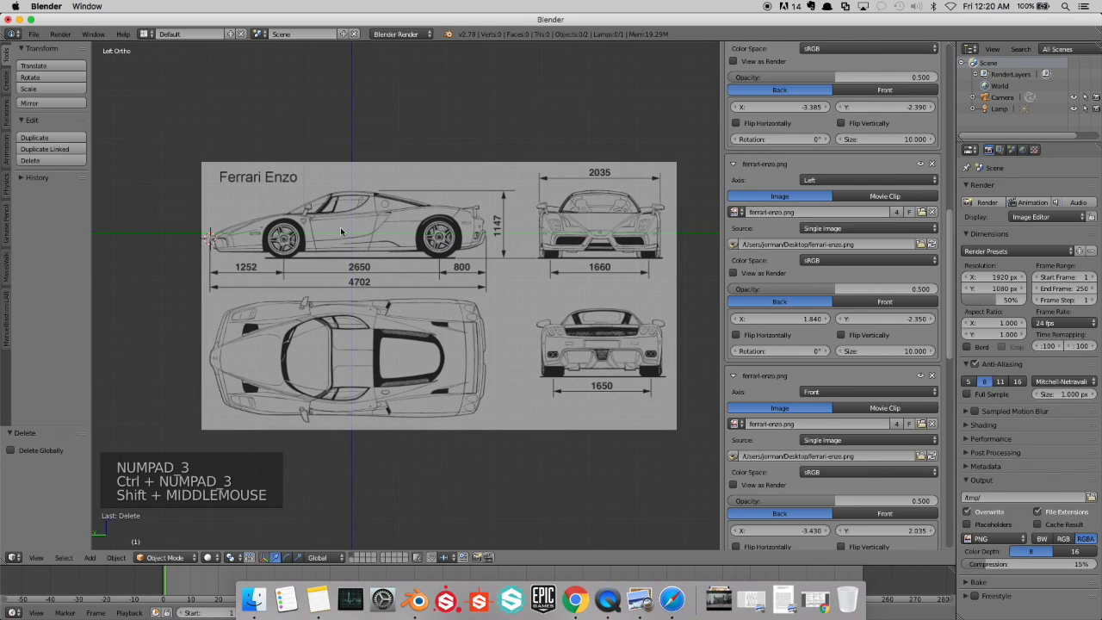
scroll(341, 230, up, 2)
click(520, 207)
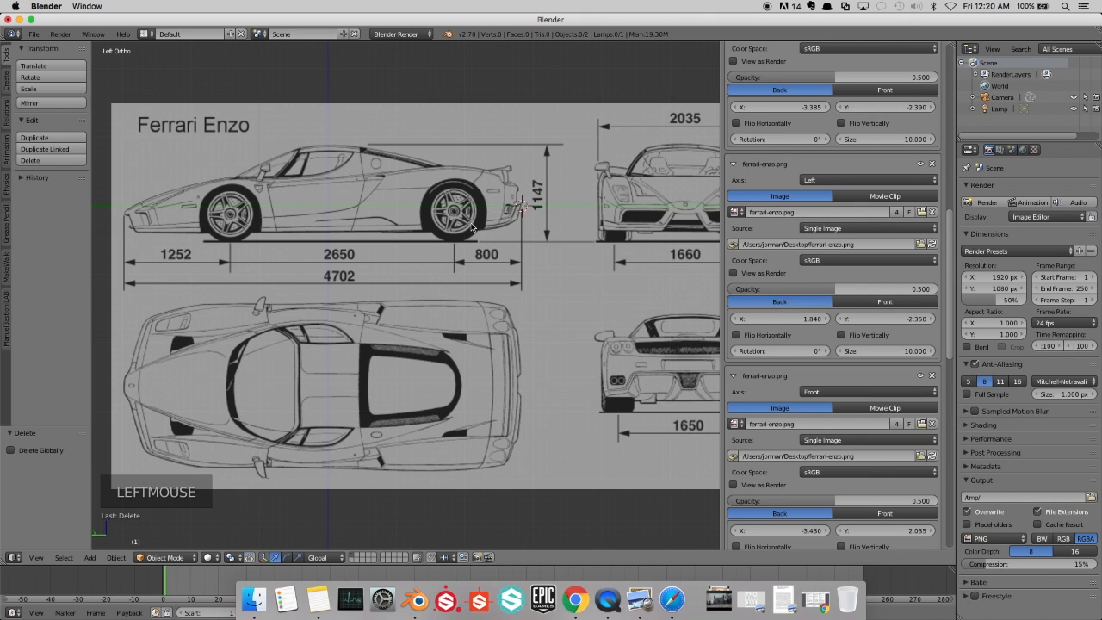
Step: Compare the 3D cursor's position against the blueprint in the back and front orthographic views and from an angle
key(ctrl+KP_1)
scroll(471, 225, down, 1)
middle_drag(470, 224, 468, 258)
key(ctrl+KP_1)
mouse_move(447, 210)
middle_down()
mouse_move(444, 230)
mouse_move(366, 236)
mouse_move(380, 232)
mouse_move(374, 276)
mouse_move(307, 281)
mouse_move(487, 264)
mouse_move(465, 214)
middle_up()
key(KP_1)
scroll(374, 217, down, 1)
shift+middle_drag(359, 201, 386, 244)
scroll(385, 251, down, 1)
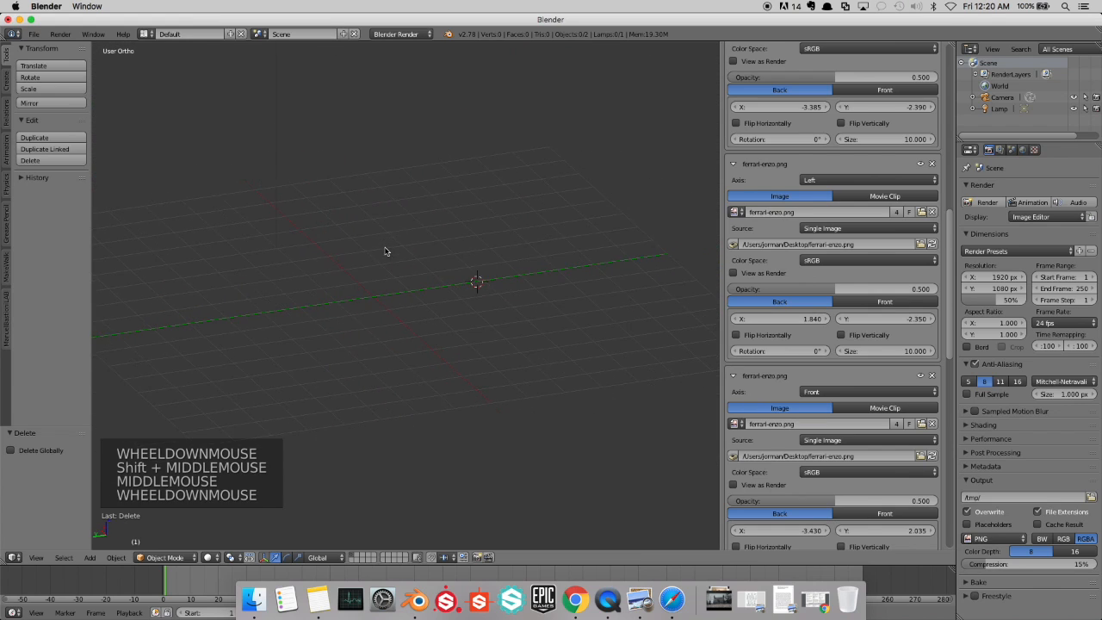
scroll(433, 251, down, 1)
scroll(828, 288, down, 12)
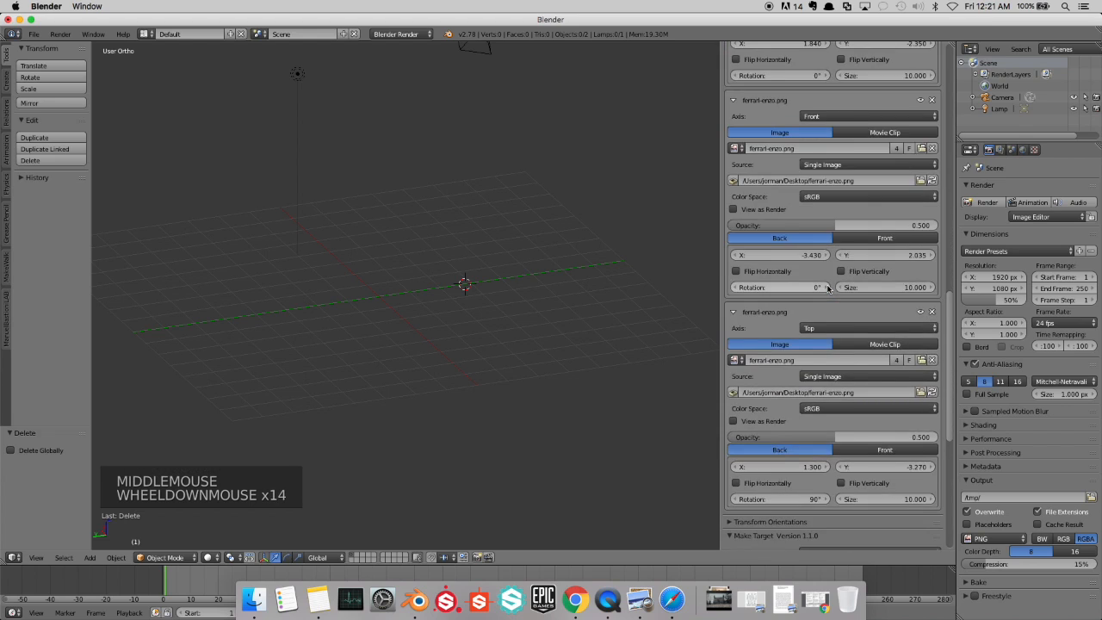
scroll(828, 289, down, 11)
scroll(825, 294, up, 5)
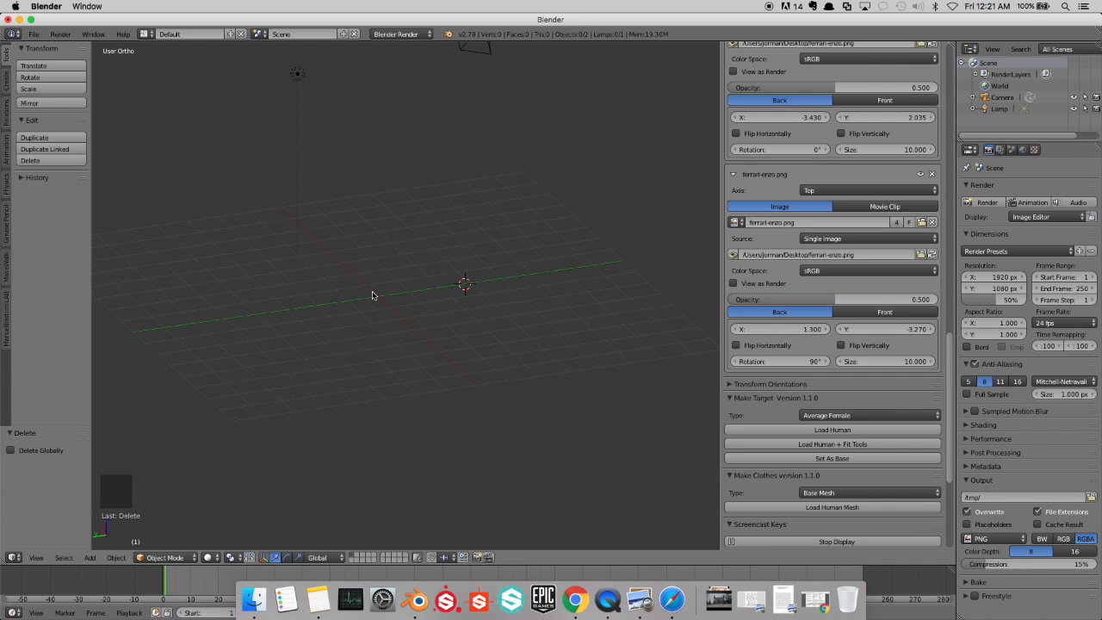
Step: Add an Image empty at the 3D cursor and load ferrari-enzo.png from the Desktop into it
key(shift+a)
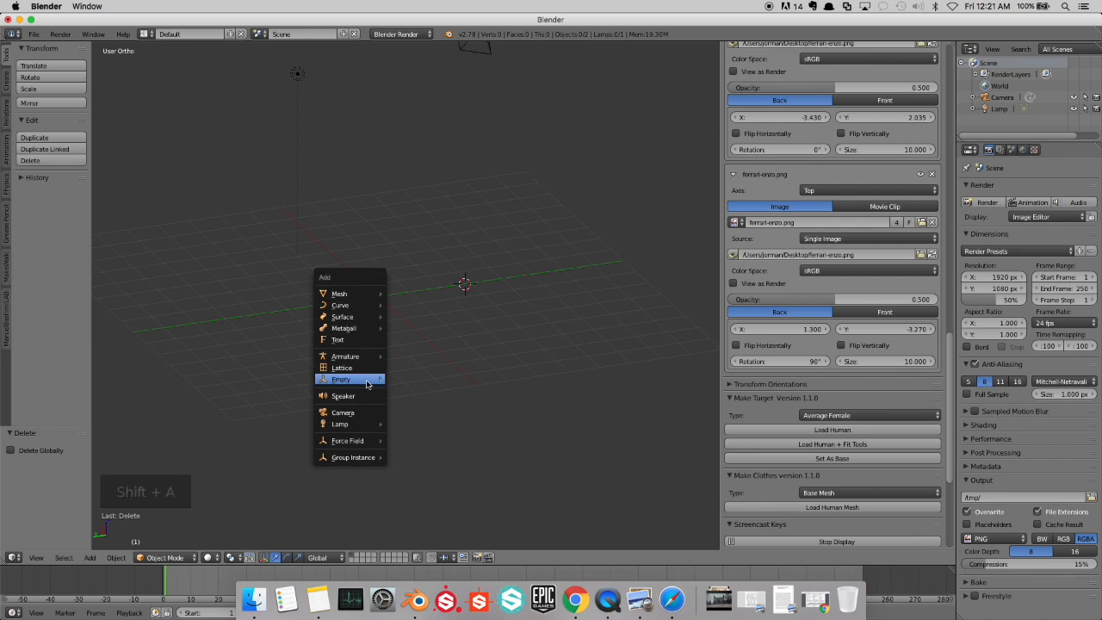
mouse_move(365, 382)
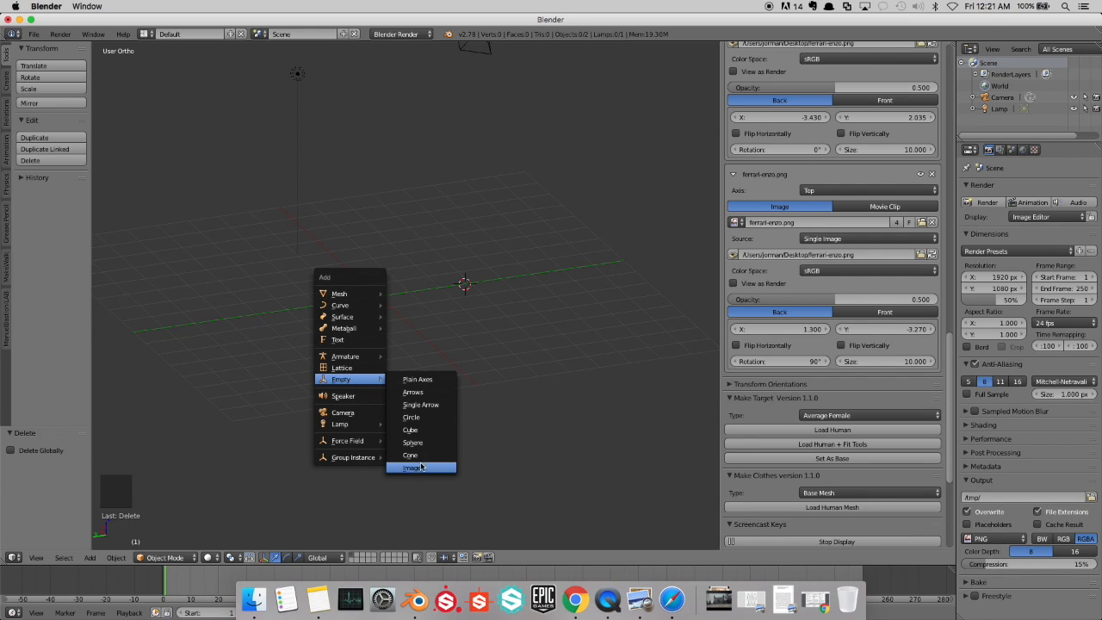
click(415, 468)
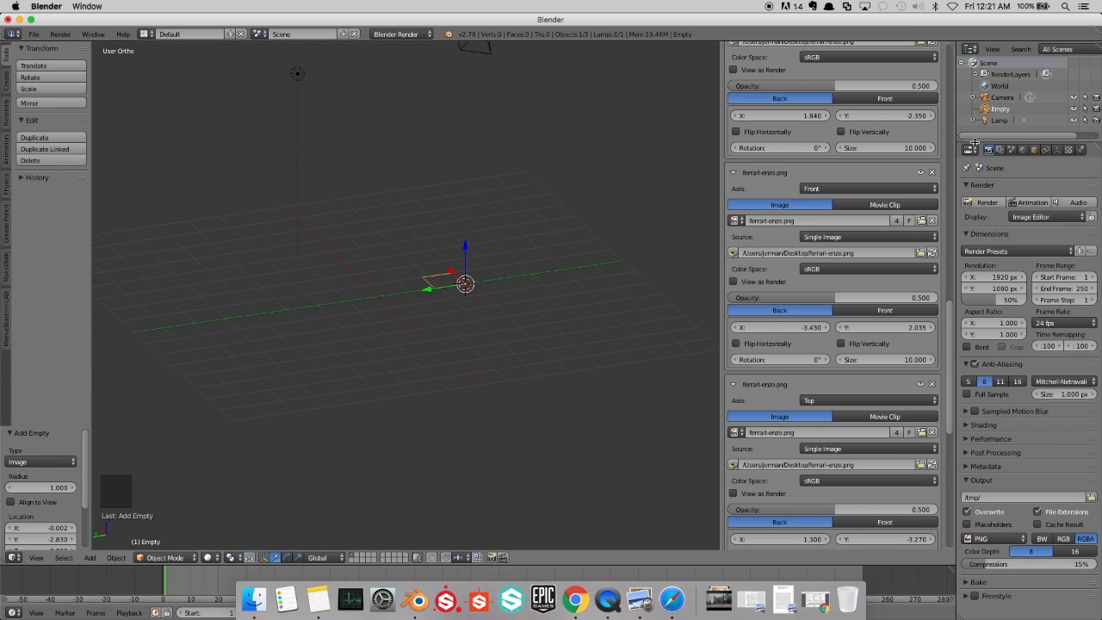
click(1058, 150)
click(1015, 218)
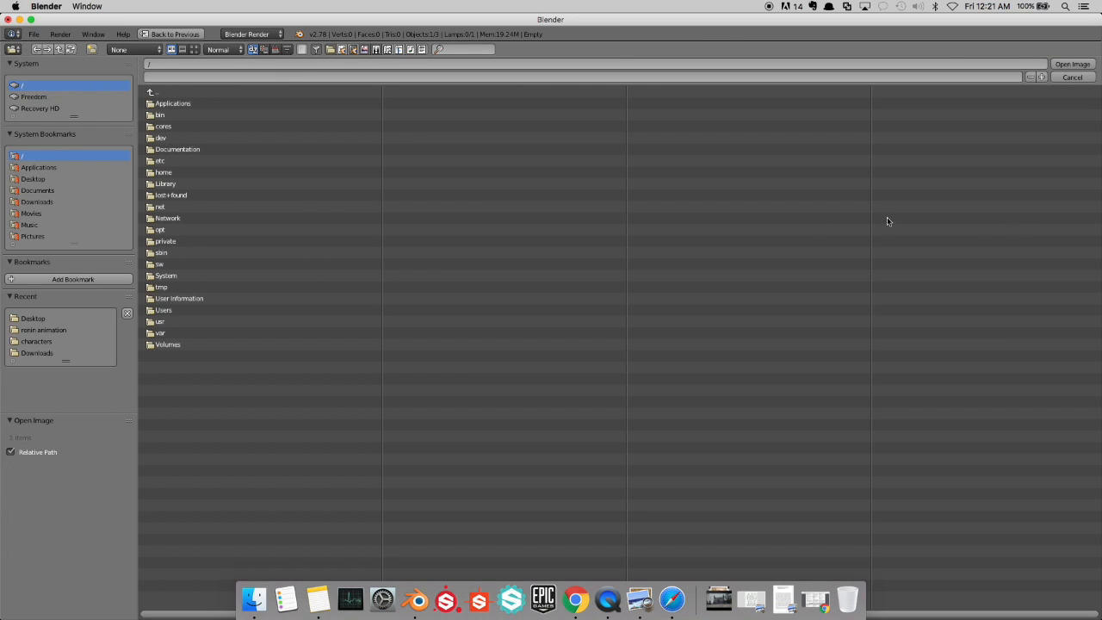
click(33, 179)
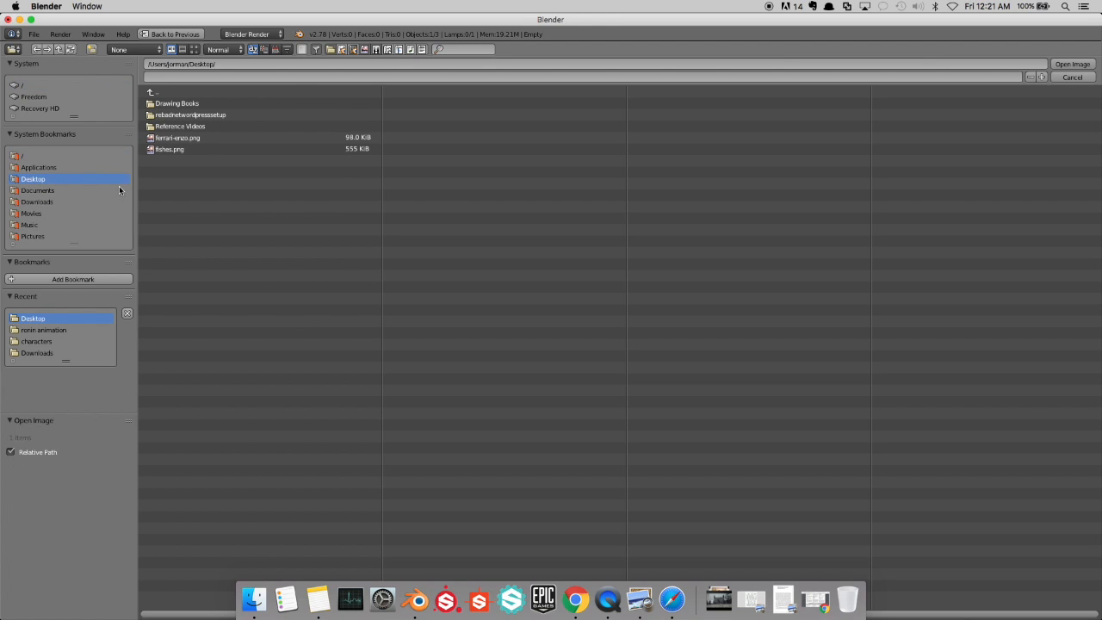
click(178, 139)
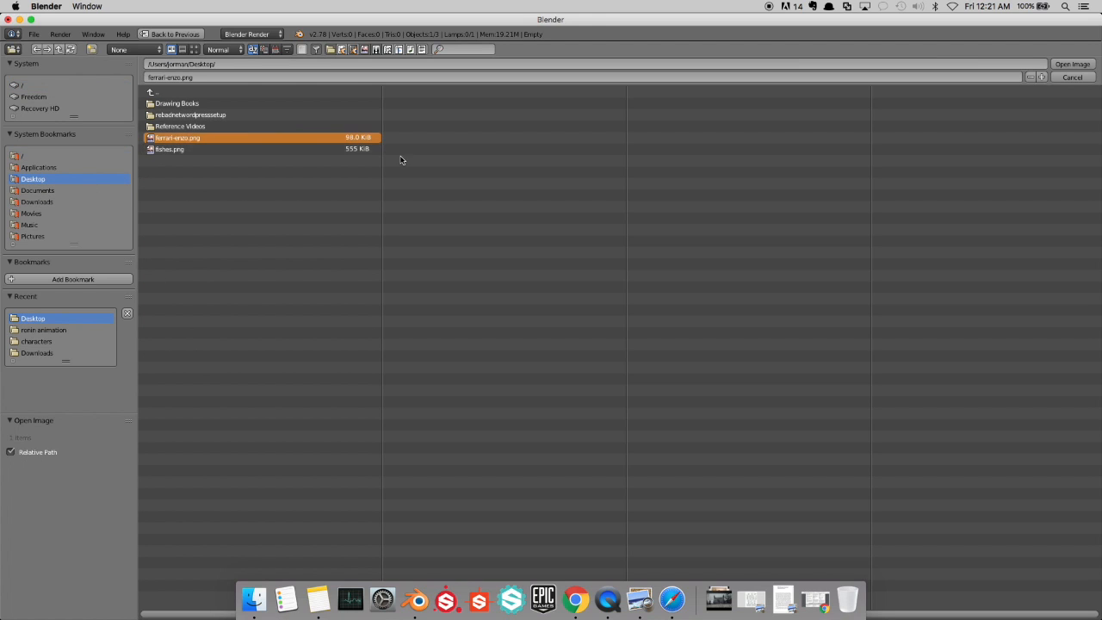
click(1073, 63)
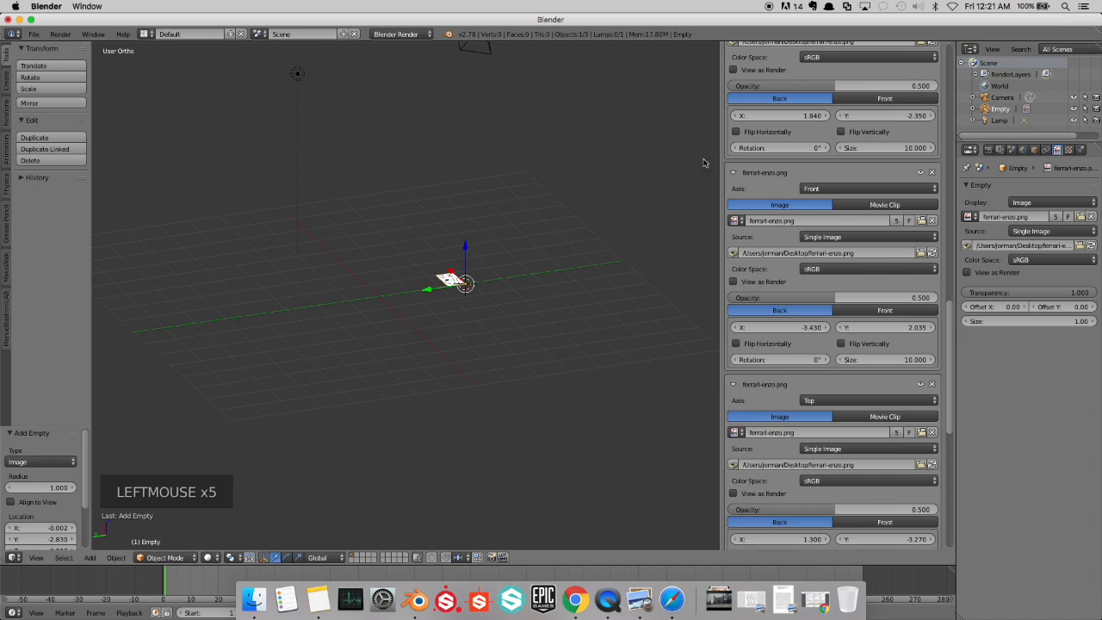
Step: Move the image empty about 2.82 units along the Y axis
scroll(561, 230, up, 4)
scroll(560, 231, up, 3)
drag(578, 263, 279, 306)
Step: Examine the blueprint image empty from an angle and in the right and front orthographic views
scroll(368, 230, down, 1)
middle_drag(368, 230, 450, 239)
scroll(325, 249, down, 2)
shift+scroll(374, 274, up, 1)
shift+scroll(374, 274, down, 2)
scroll(374, 274, up, 10)
scroll(373, 274, down, 3)
scroll(457, 238, down, 2)
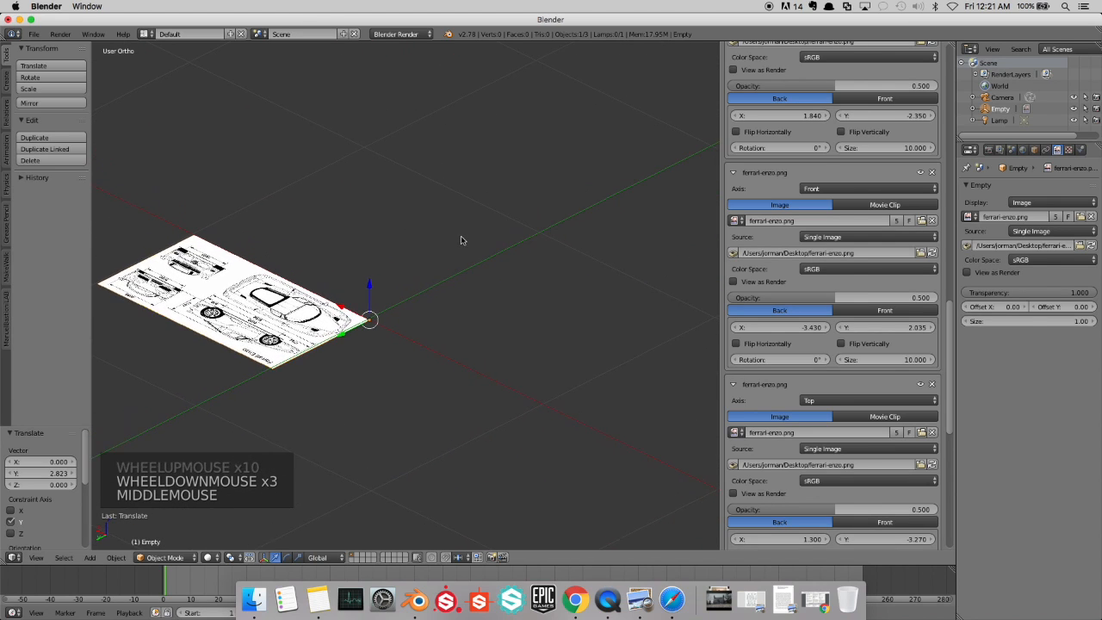
key(KP_3)
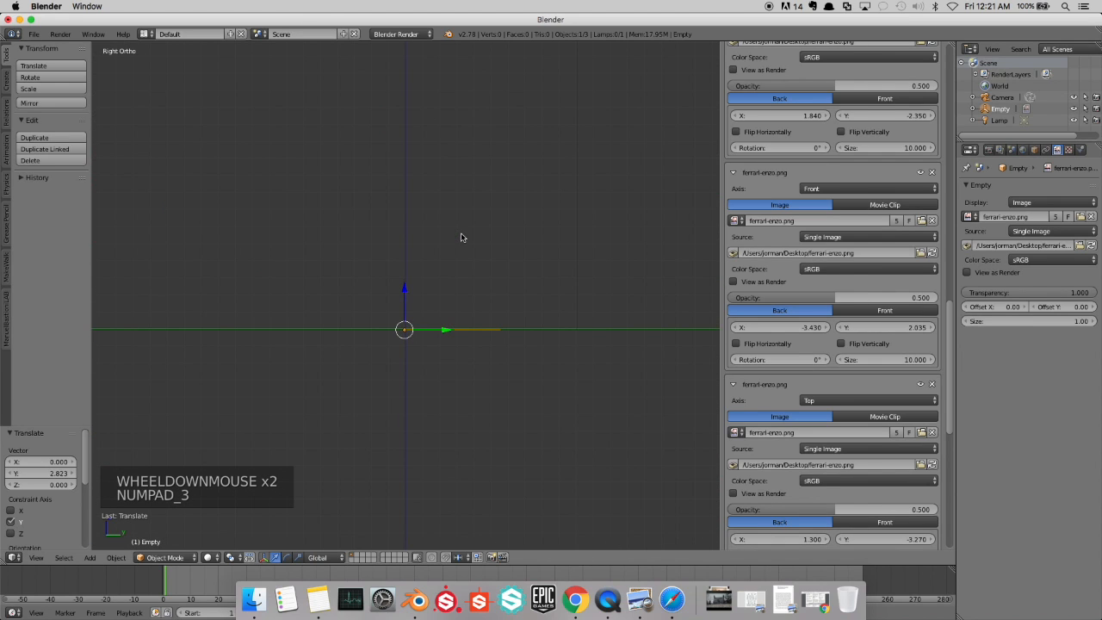
key(KP_1)
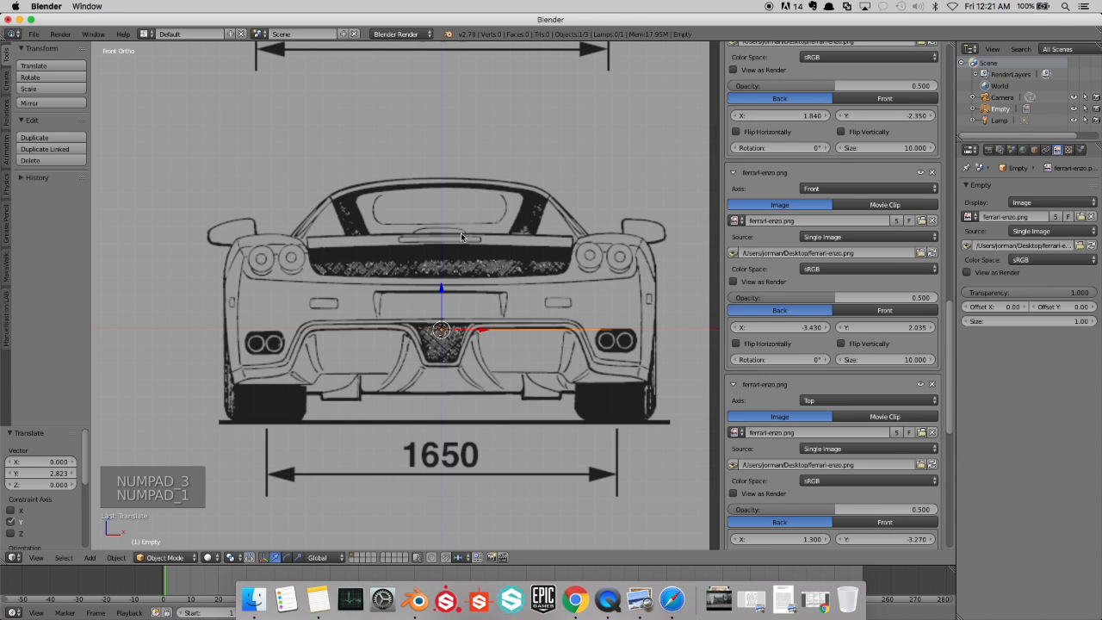
Step: Examine how the blueprint image empty lies on the grid plane from several angled views
scroll(461, 234, down, 2)
middle_drag(461, 234, 443, 305)
scroll(443, 305, down, 2)
shift+scroll(495, 271, down, 1)
mouse_move(495, 270)
shift+middle_down()
mouse_move(422, 244)
mouse_move(391, 281)
mouse_move(331, 143)
mouse_move(352, 202)
mouse_move(418, 292)
mouse_move(484, 308)
mouse_move(404, 201)
mouse_move(417, 224)
mouse_move(502, 259)
shift+middle_up()
shift+scroll(422, 243, down, 1)
scroll(474, 253, up, 5)
shift+scroll(404, 200, down, 2)
scroll(375, 248, up, 1)
shift+scroll(502, 262, up, 1)
scroll(441, 228, up, 1)
middle_drag(439, 228, 465, 241)
scroll(465, 241, up, 1)
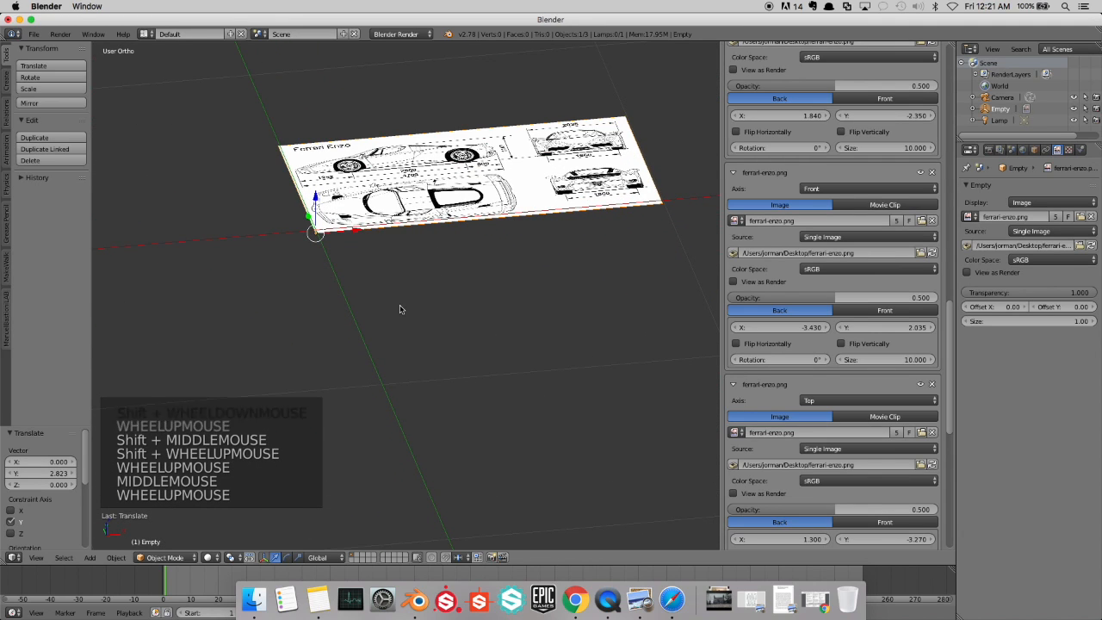
key(shift+a)
mouse_move(399, 309)
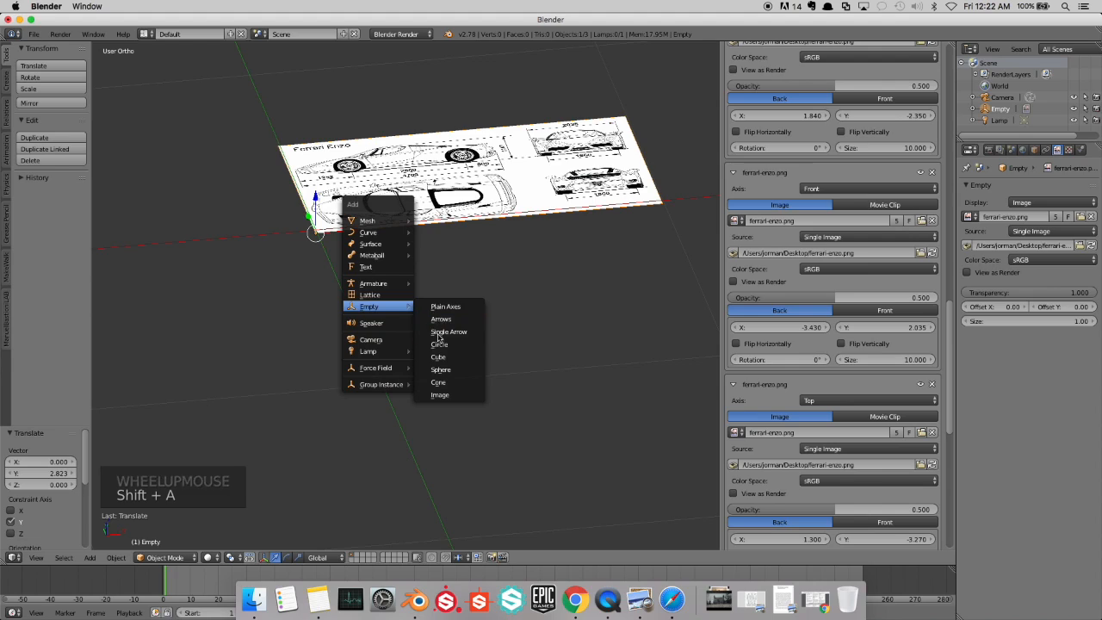
click(568, 286)
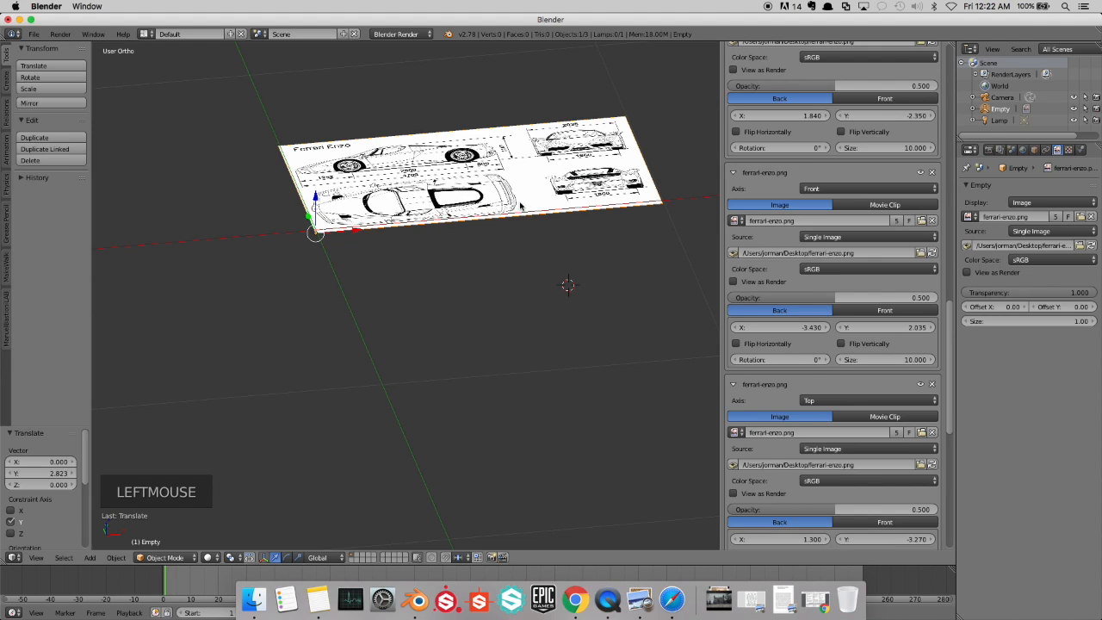
click(357, 289)
key(Escape)
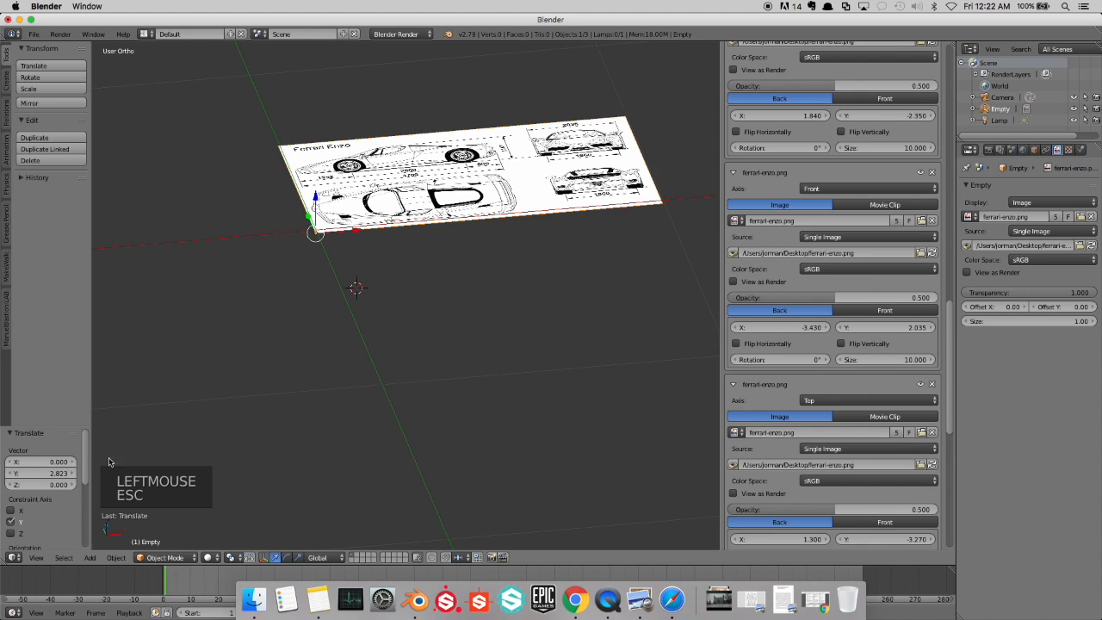
click(600, 588)
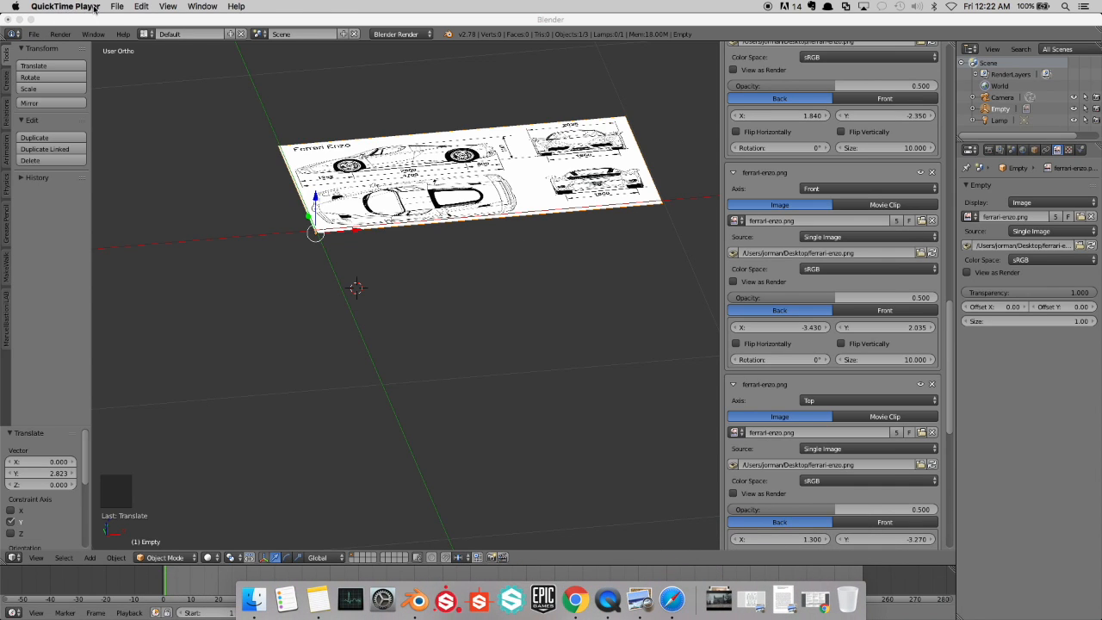
key(ctrl+super+Escape)
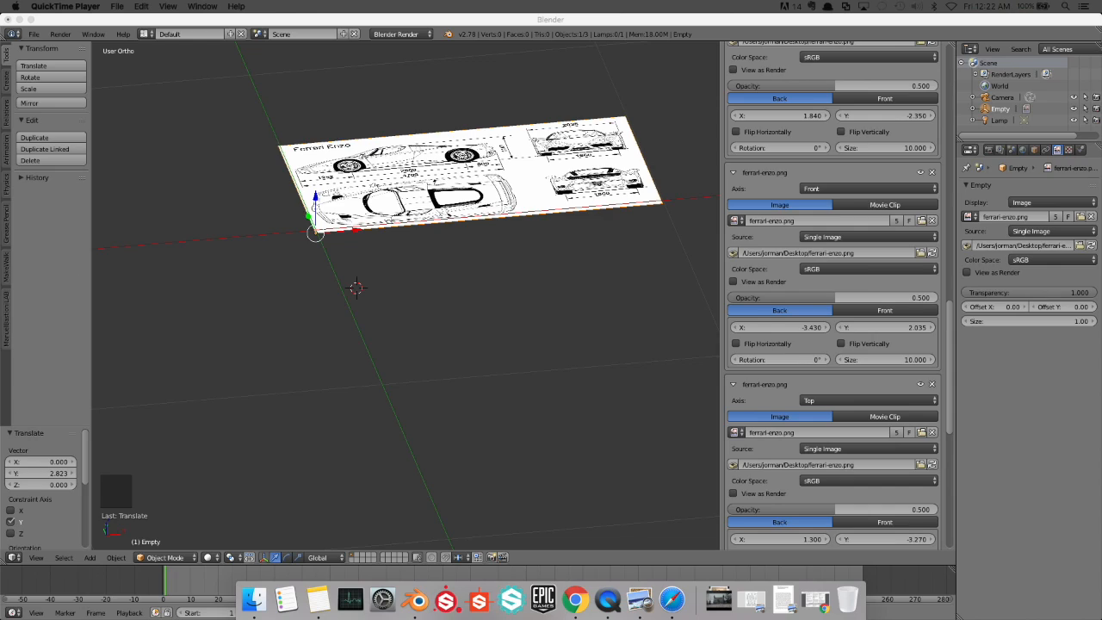